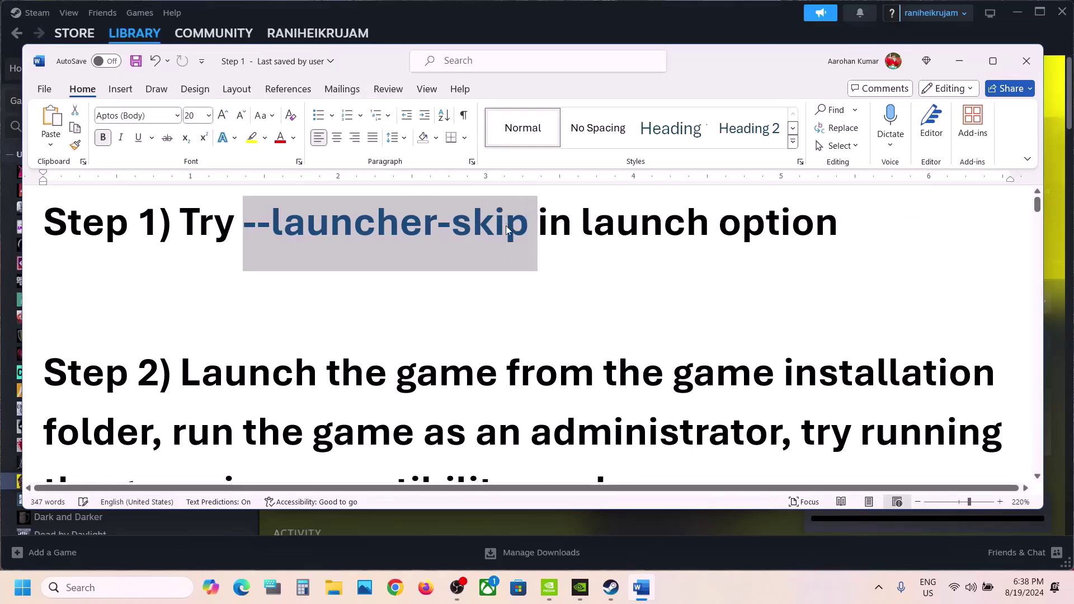
- In Steam, set Cyberpunk 2077's launch options to --launcher-skip and close its properties
click(960, 61)
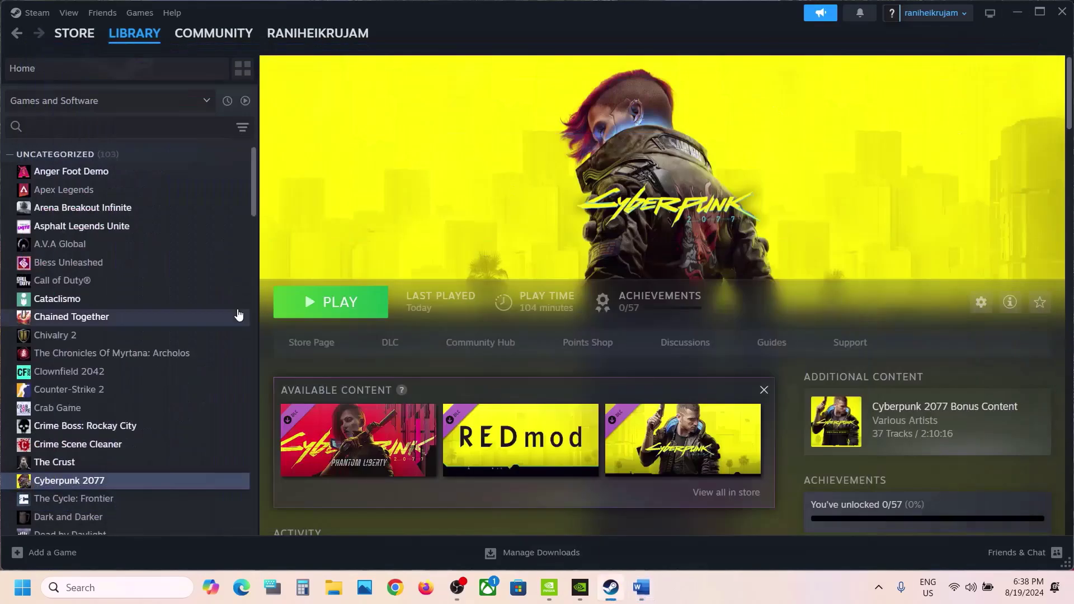
right_click(95, 484)
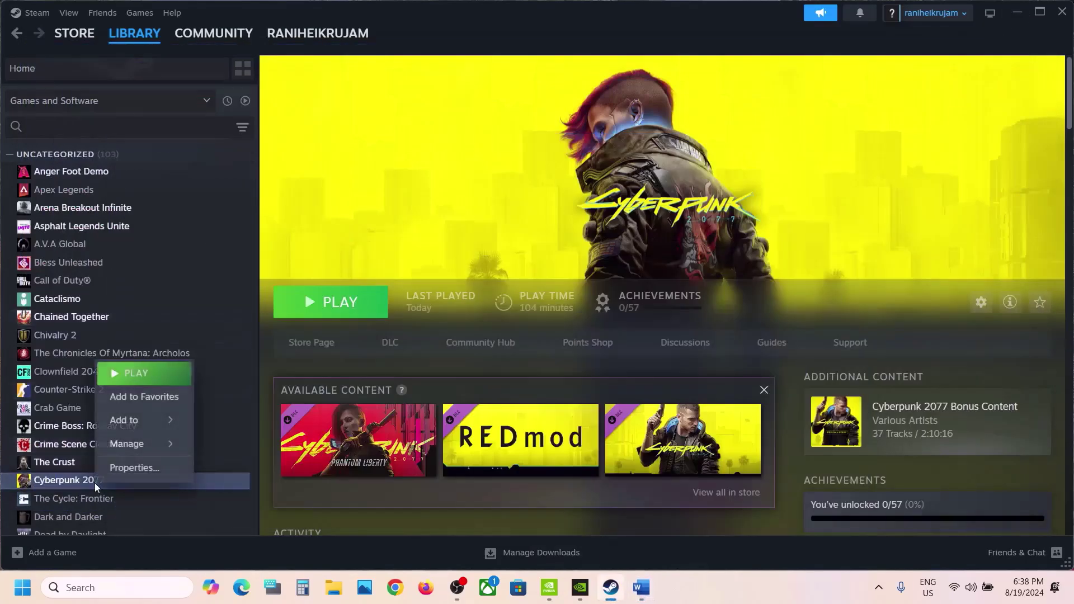
click(146, 468)
click(465, 352)
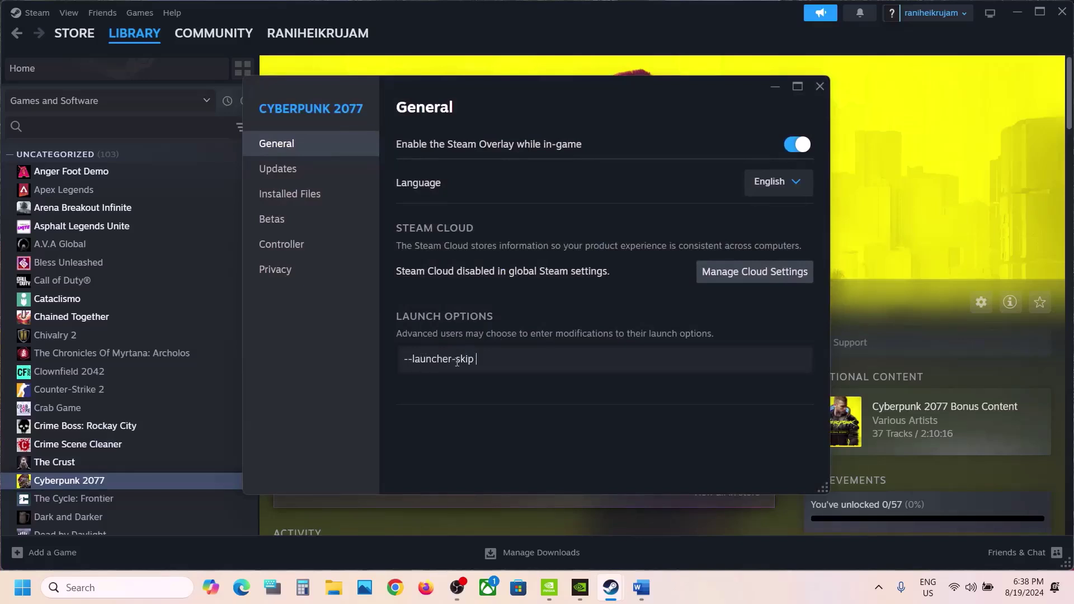
click(570, 462)
click(819, 84)
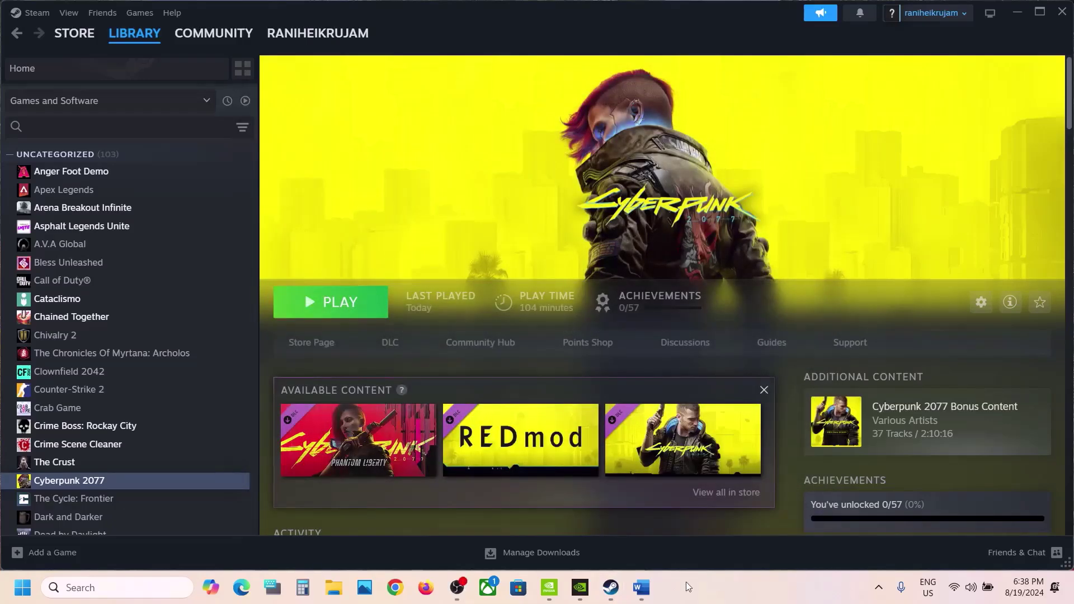
- Switch to the Word document, read Step 2 about launching from the installation folder, and return to Steam
click(641, 588)
scroll(369, 322, down, 2)
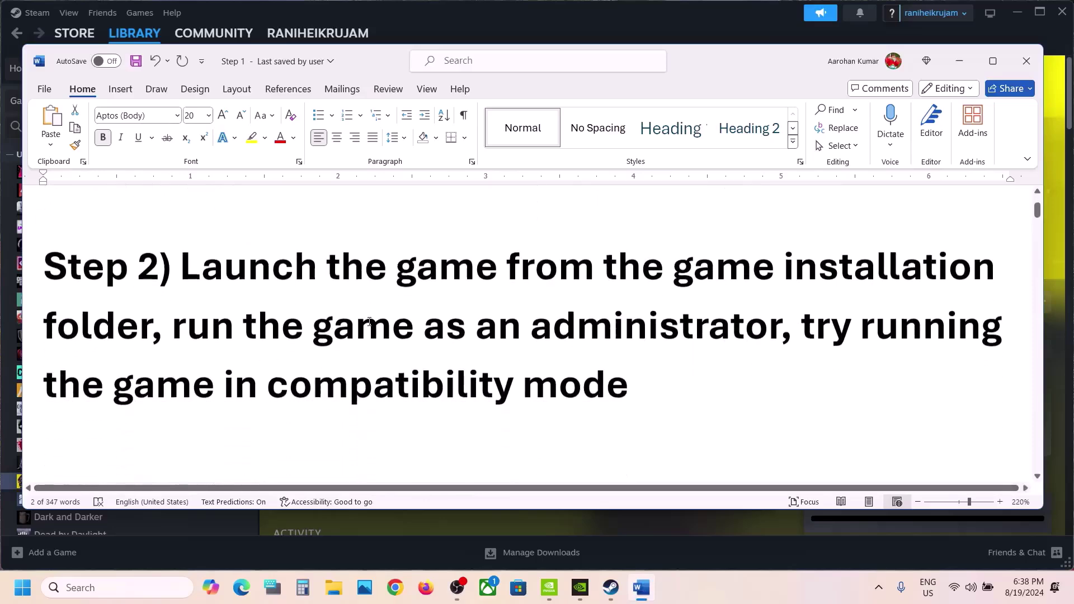
drag(184, 274, 172, 330)
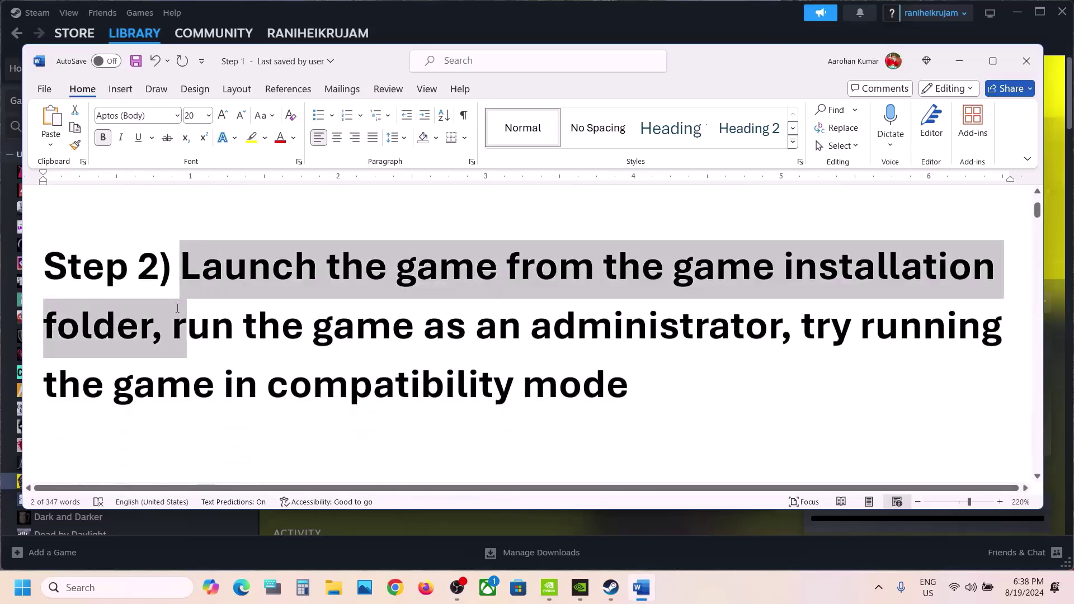
click(522, 3)
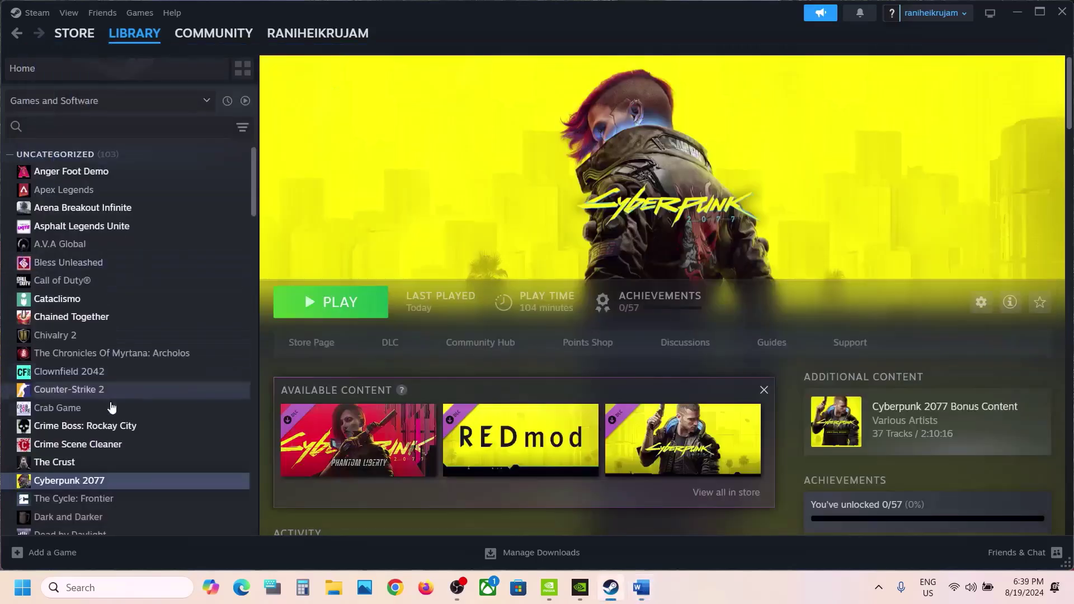
- Browse Cyberpunk 2077's local files from the Steam library and open the x64 folder inside bin
right_click(77, 485)
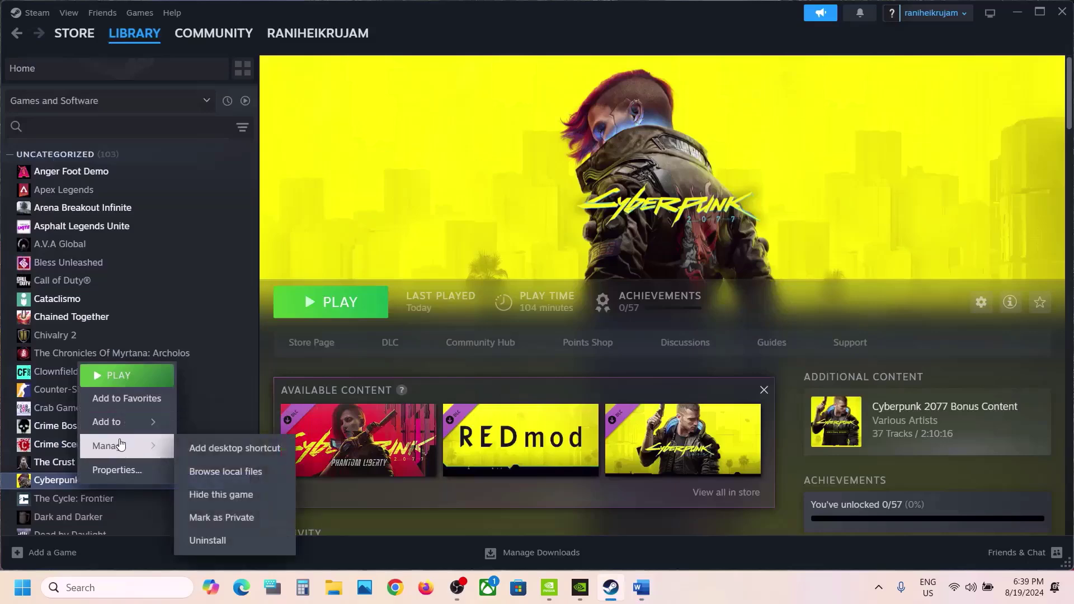
mouse_move(155, 455)
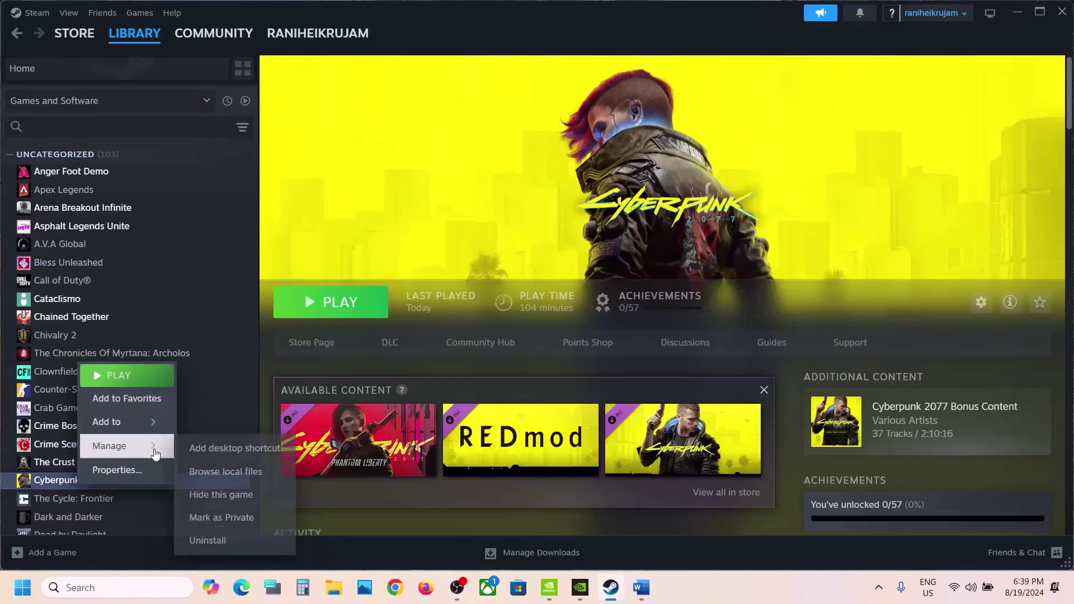
click(223, 472)
scroll(235, 343, down, 1)
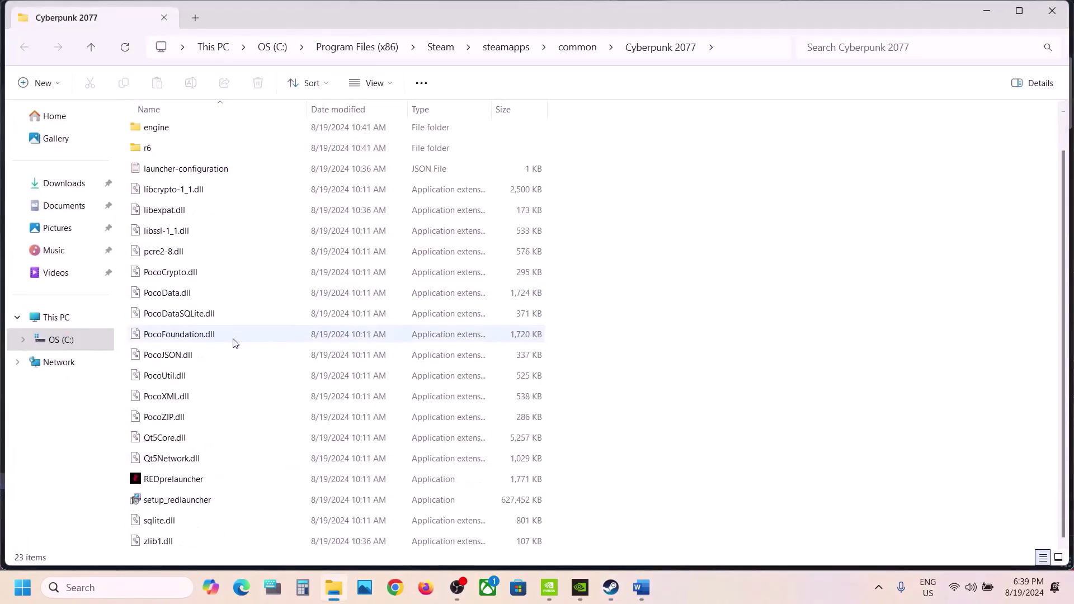
scroll(217, 396, up, 1)
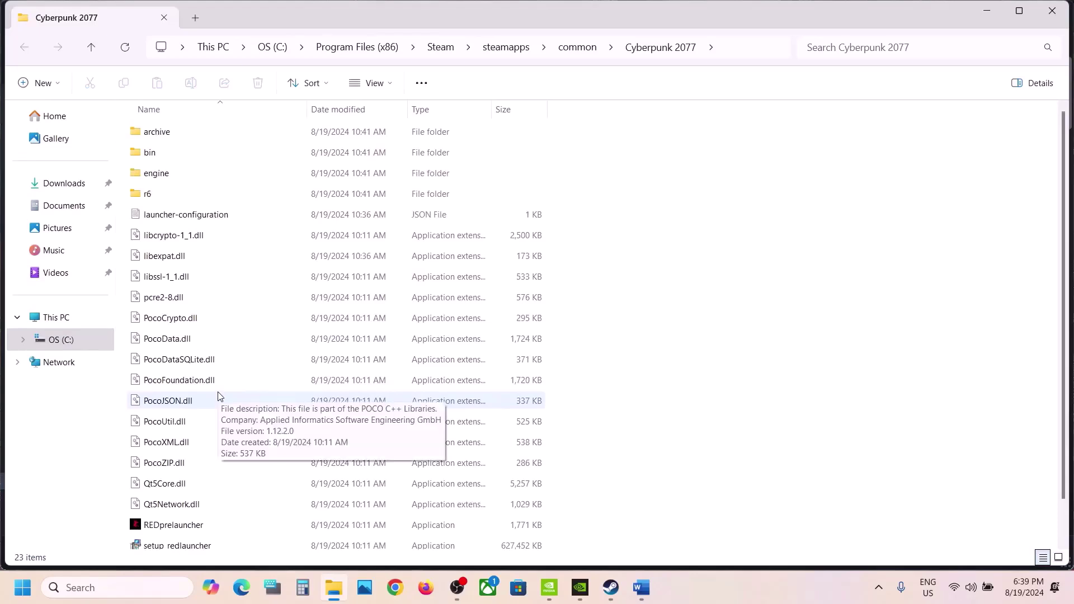
click(156, 158)
double_click(156, 159)
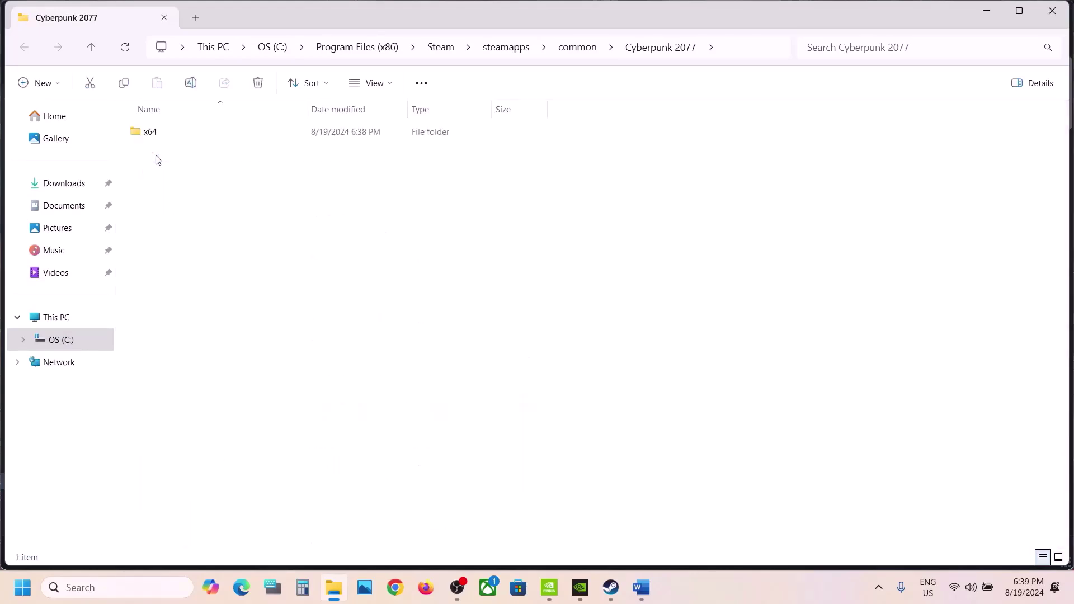
double_click(167, 134)
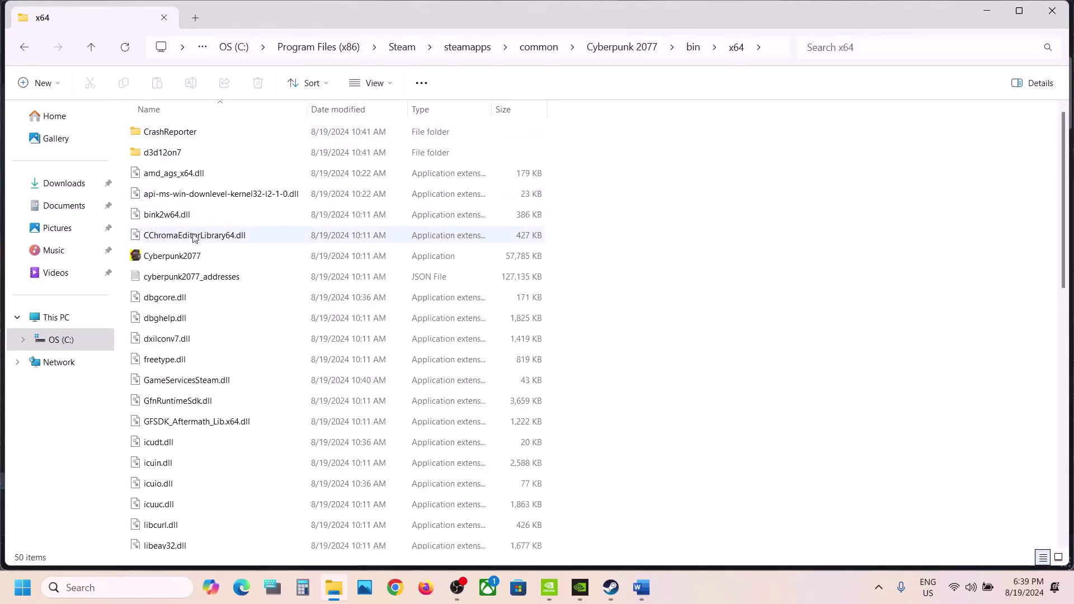
- Find the Cyberpunk2077 application in the x64 folder and launch the game directly from there
scroll(192, 238, down, 9)
scroll(193, 244, up, 8)
scroll(193, 245, up, 2)
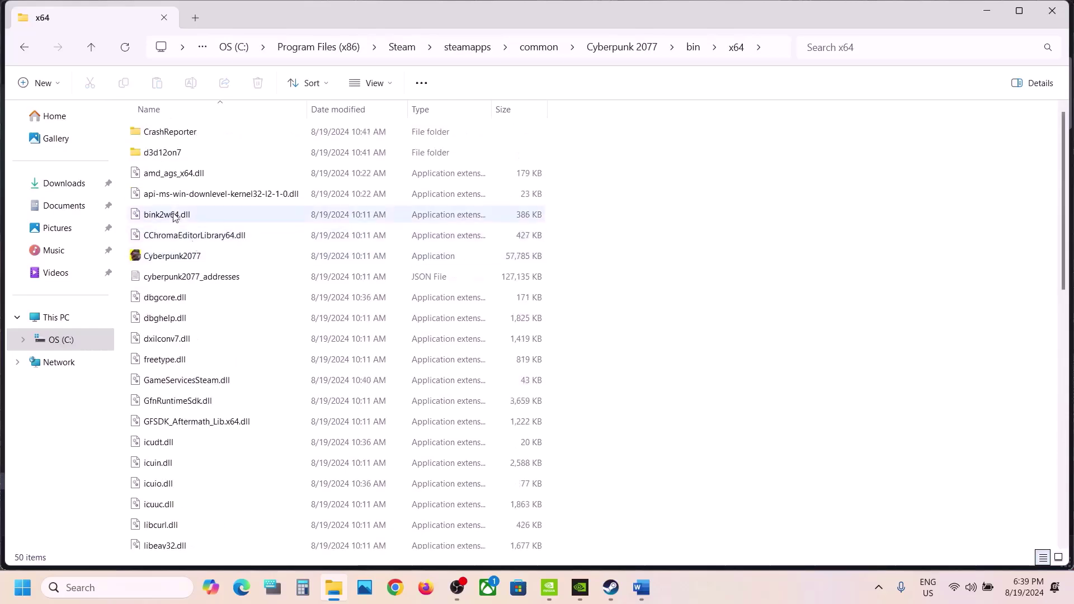
click(185, 256)
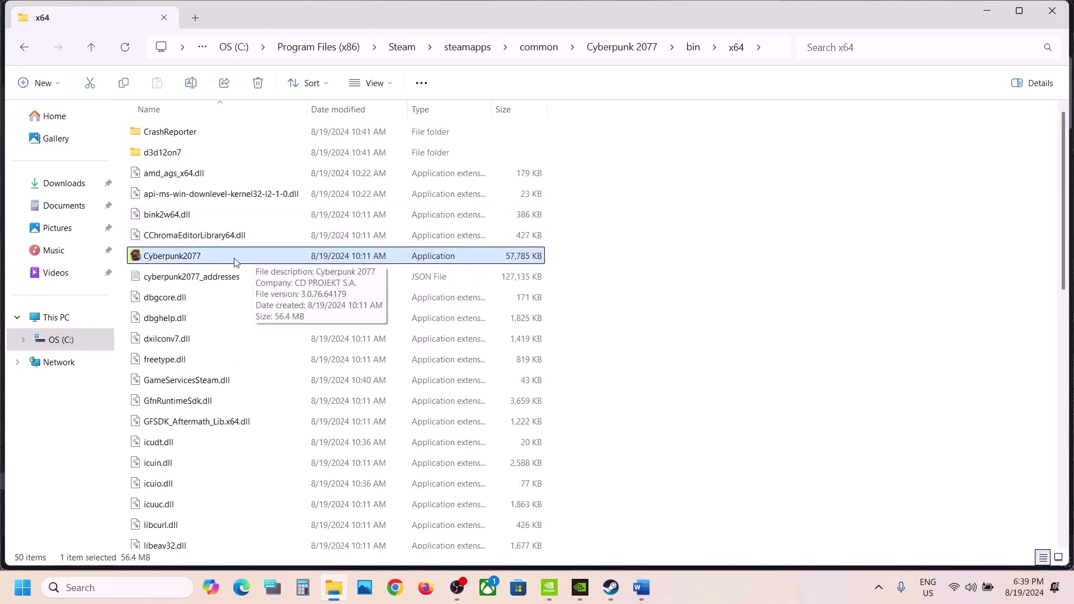
double_click(264, 258)
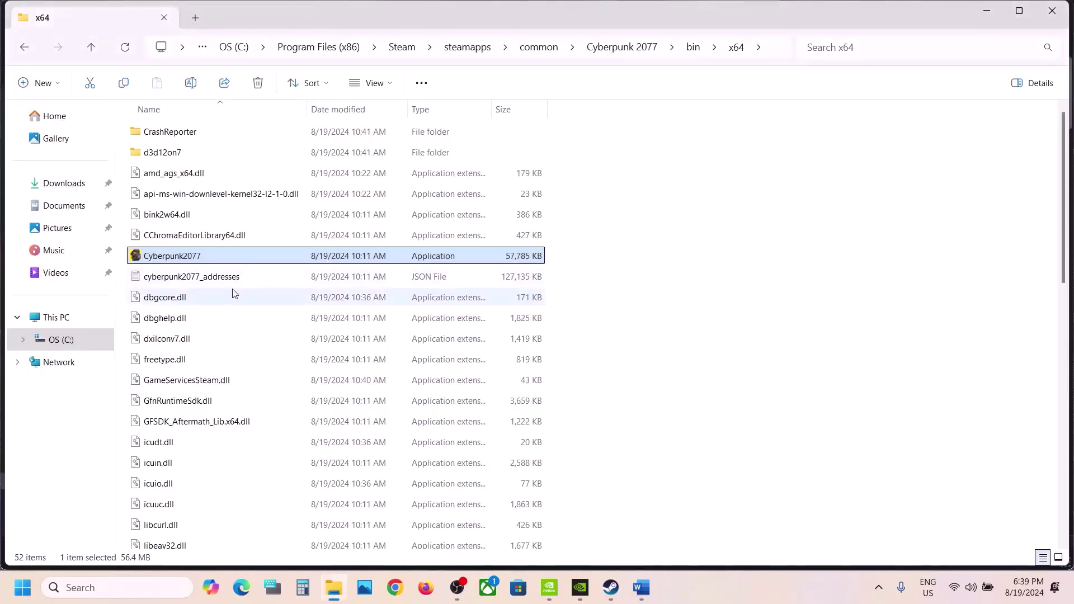
- Set the Cyberpunk2077 application to run as an administrator in its compatibility properties and apply the change
right_click(163, 256)
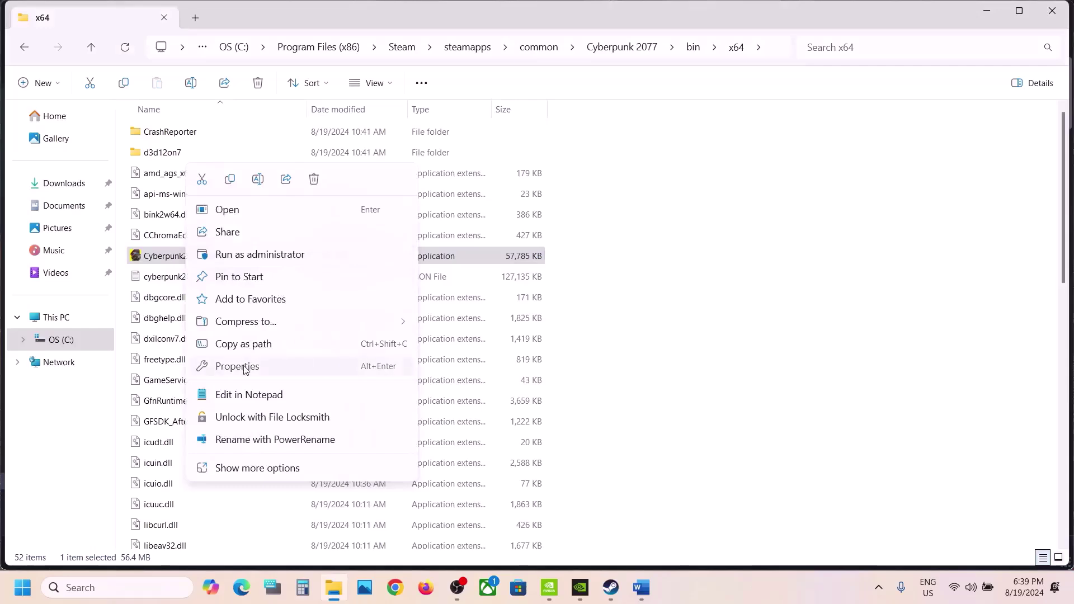
click(250, 366)
click(302, 221)
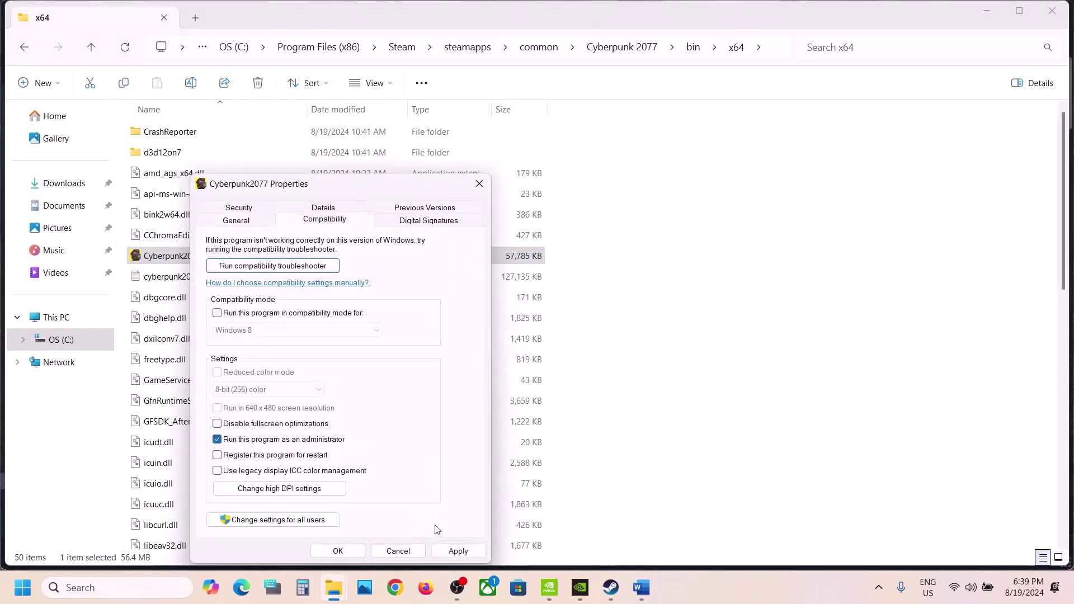
click(446, 553)
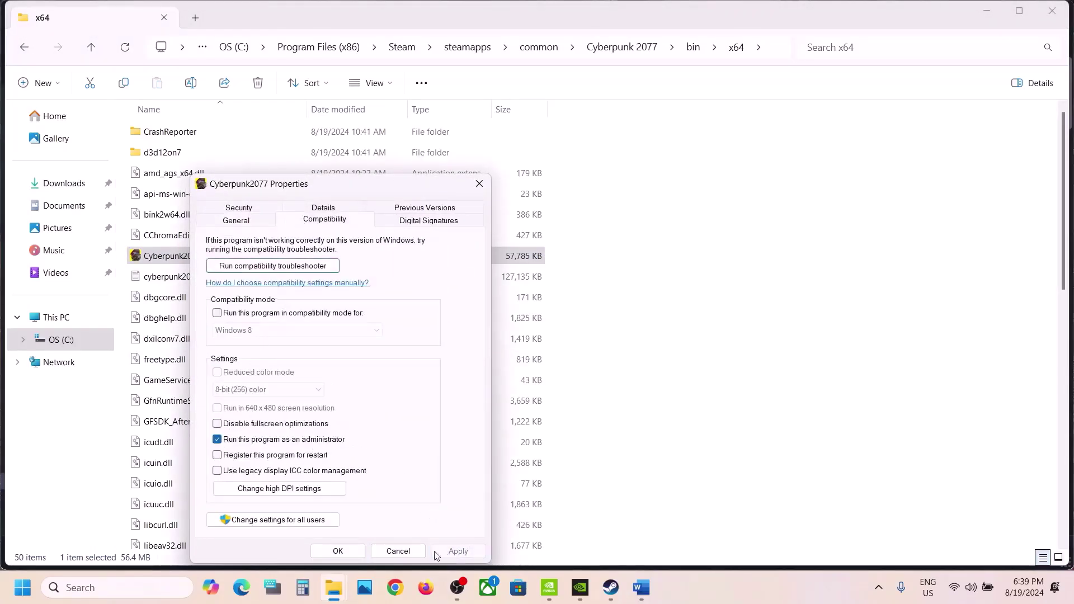
click(351, 553)
- Enable compatibility mode for Windows 8 on the Cyberpunk2077 application and apply it
right_click(199, 263)
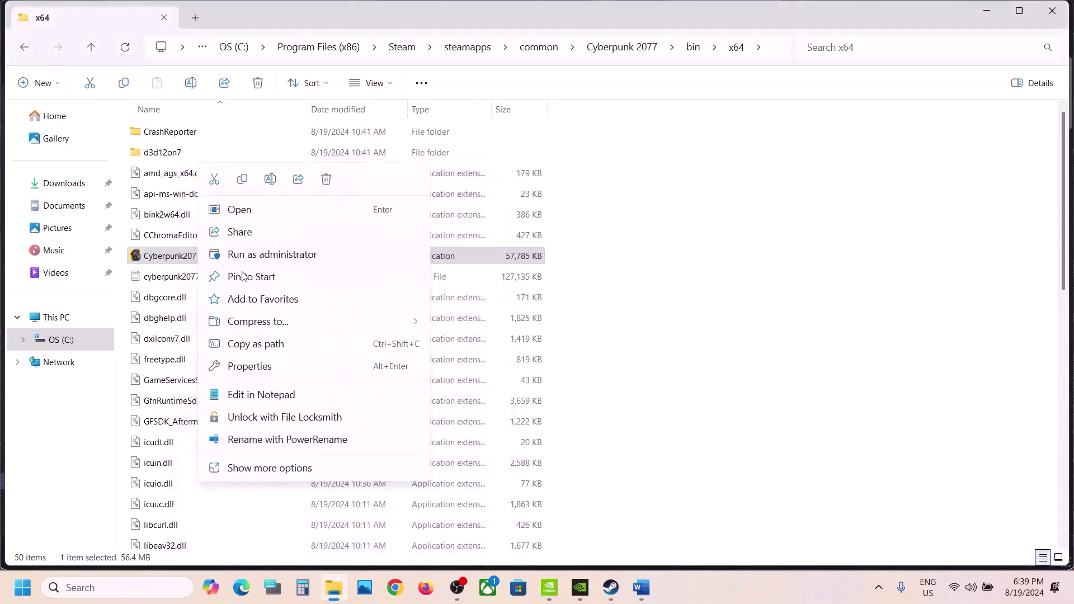
click(258, 372)
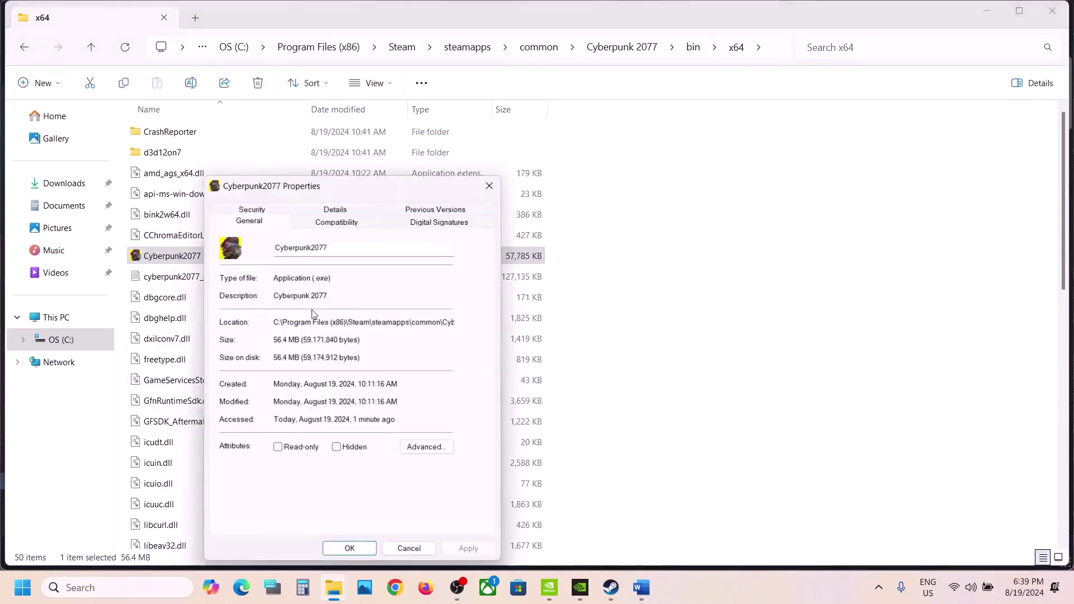
click(319, 221)
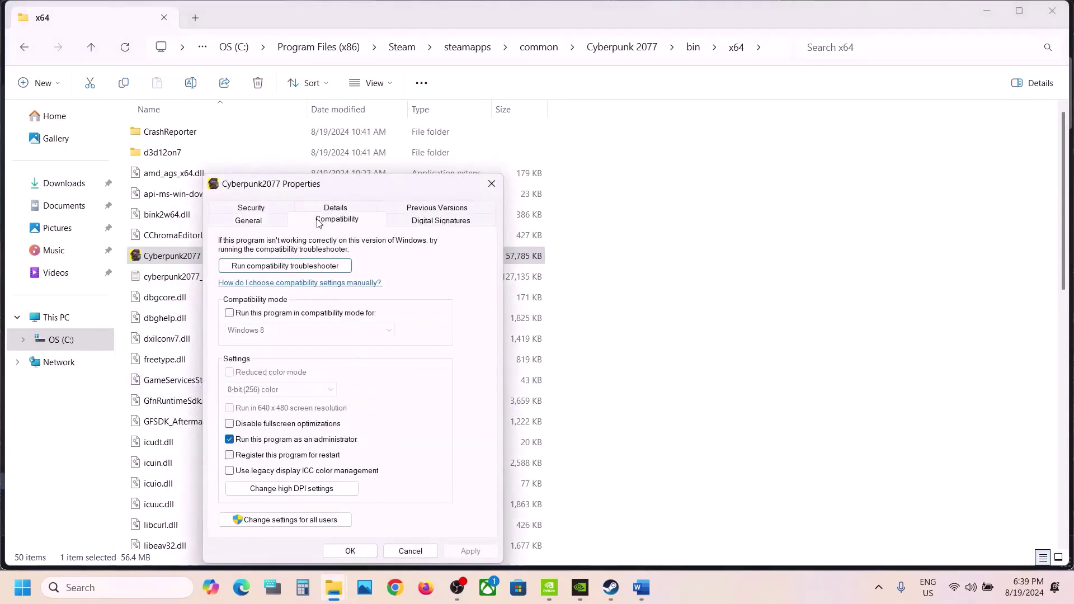
click(229, 315)
click(472, 552)
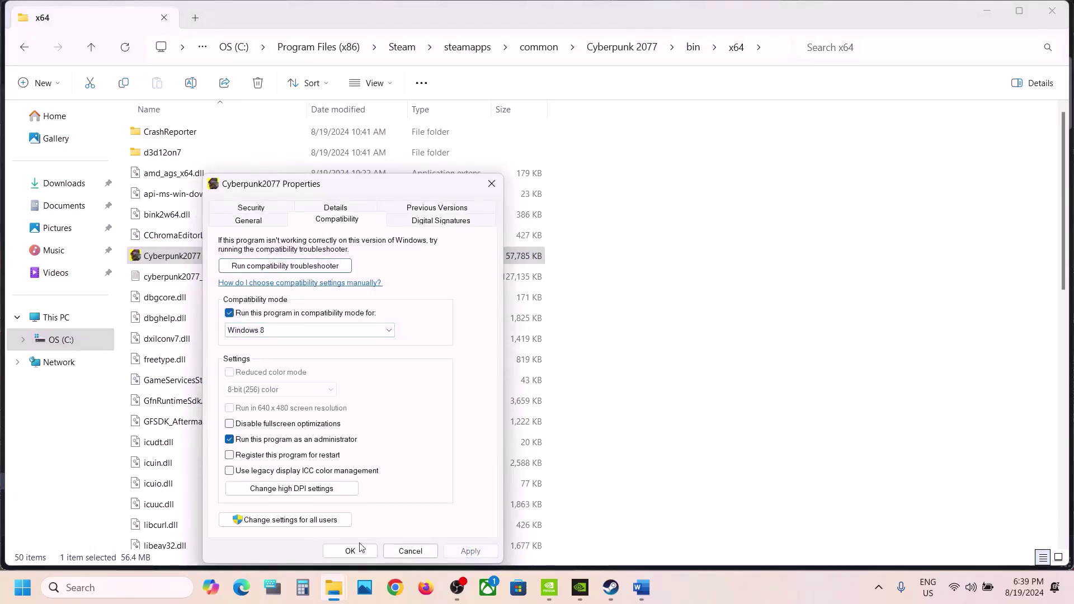
- Change the compatibility mode to Windows 7, disable fullscreen optimizations, and save the application's properties
click(356, 335)
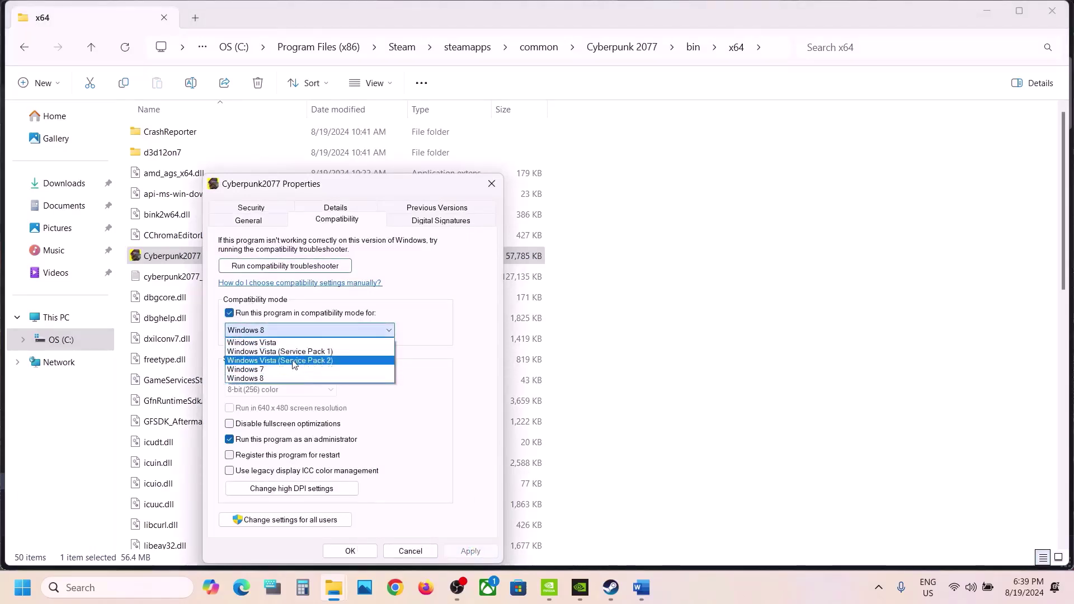
click(279, 373)
click(479, 554)
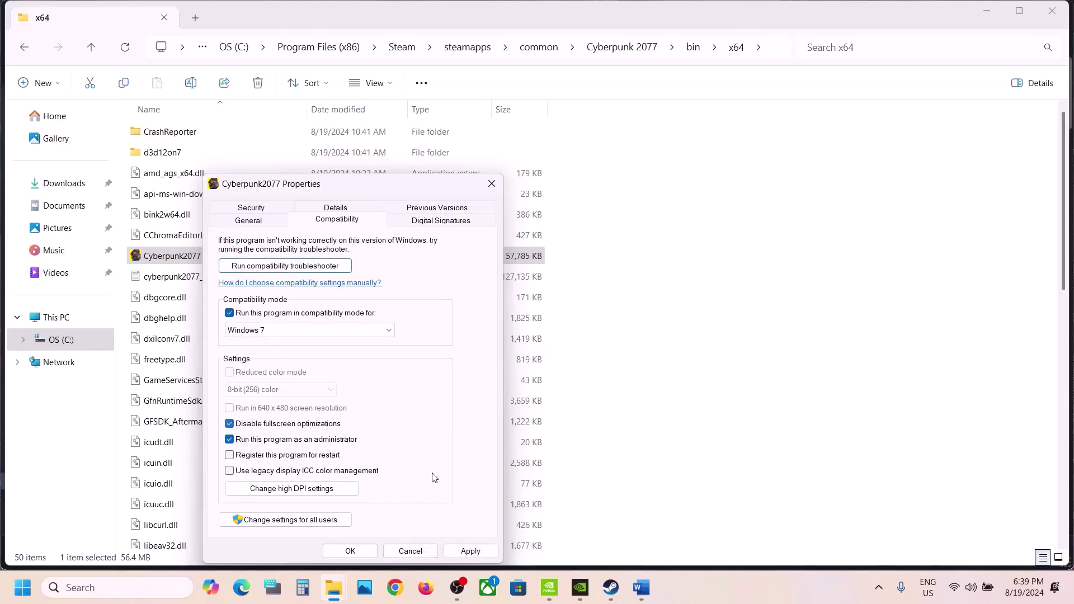
click(351, 551)
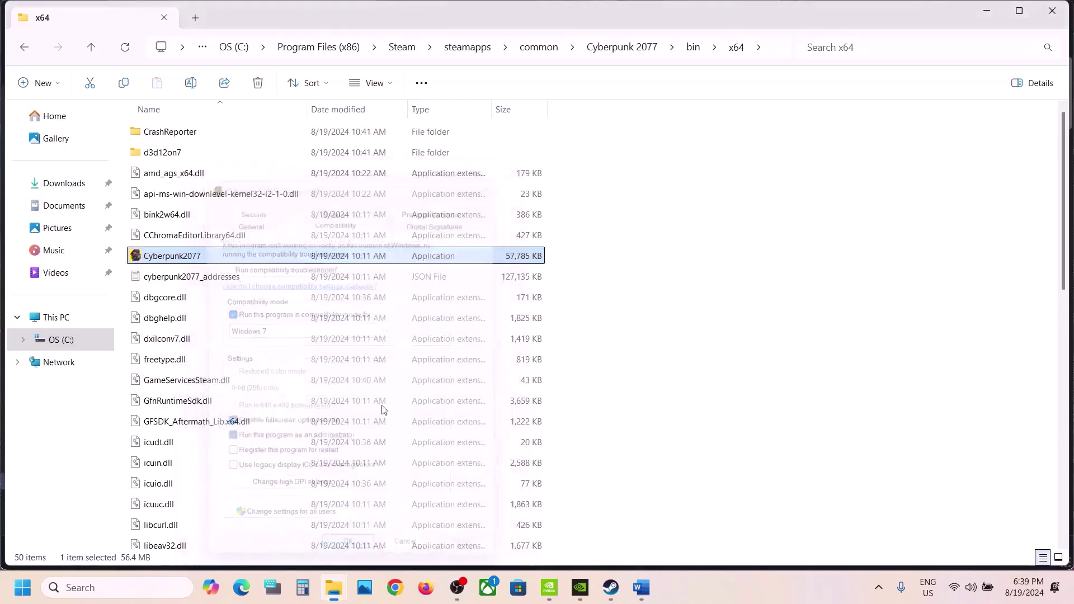
- Turn off compatibility mode, disabled fullscreen optimizations and run as administrator for the Cyberpunk2077 application, and save
right_click(211, 261)
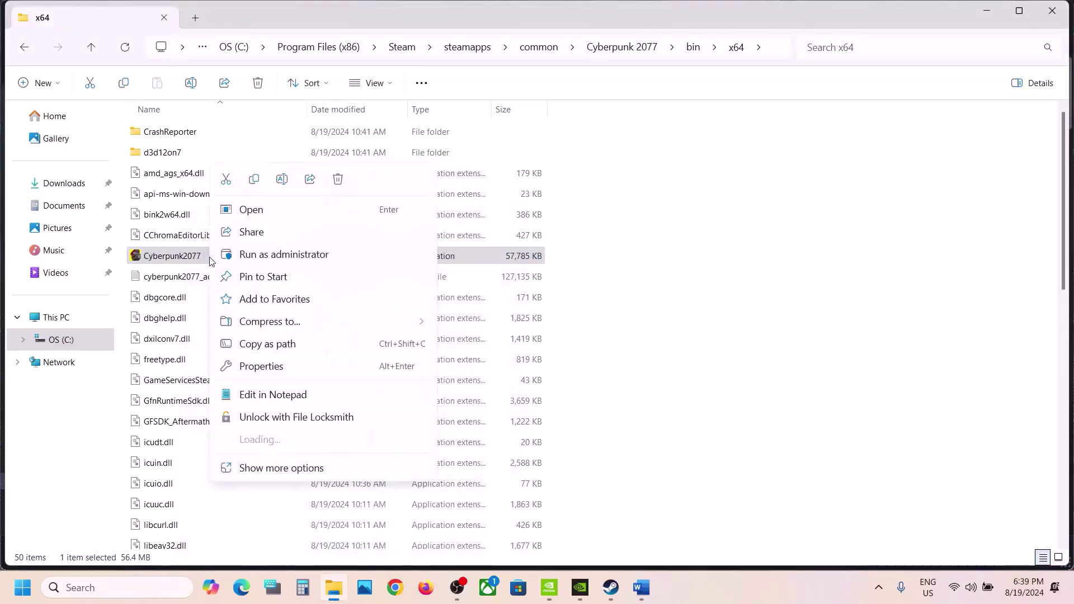
click(270, 366)
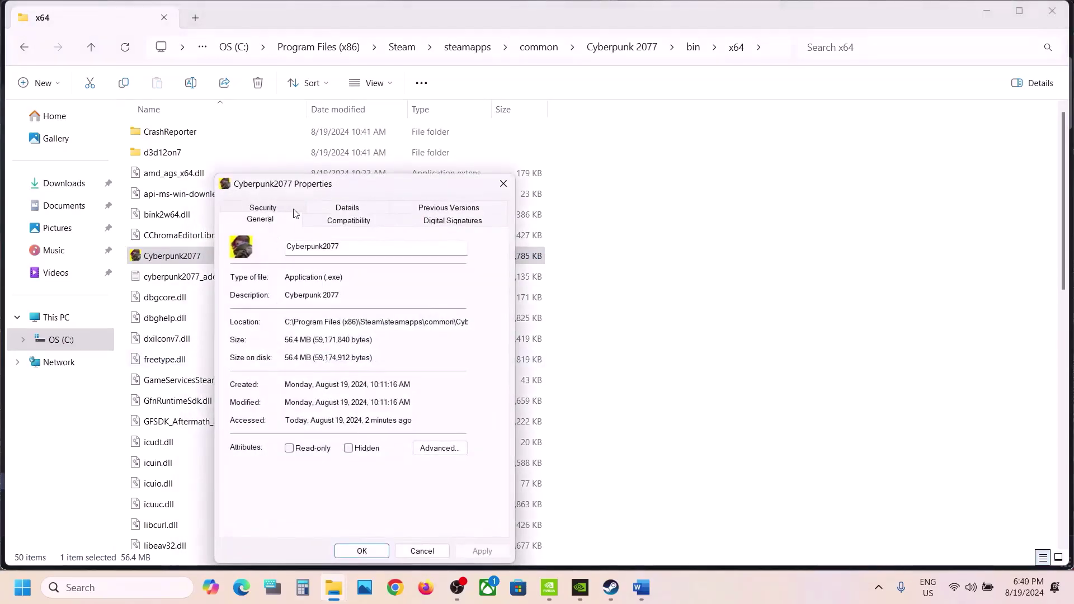
click(312, 225)
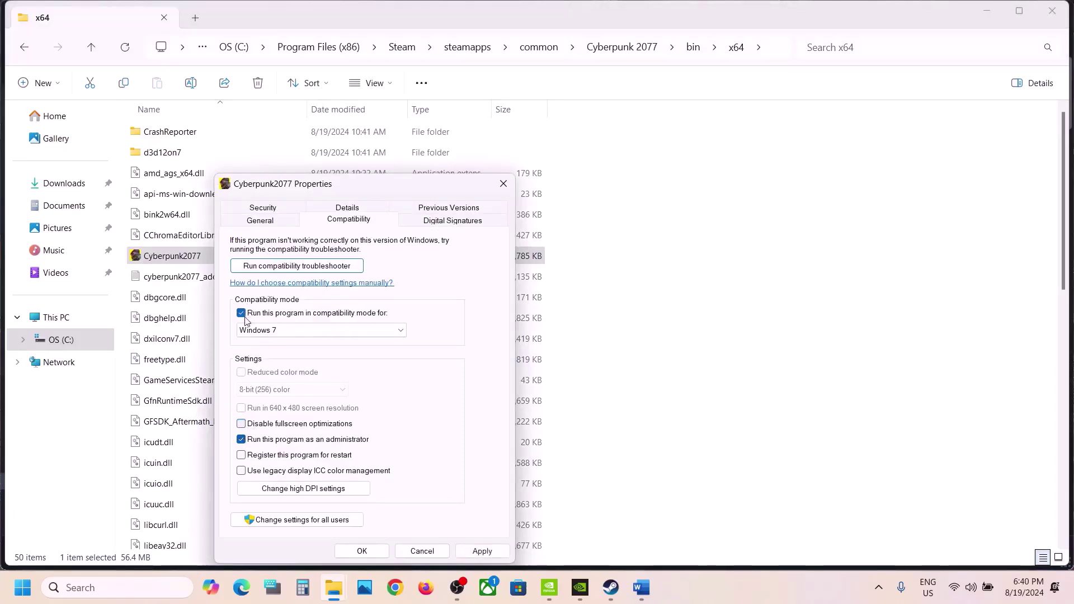
click(241, 442)
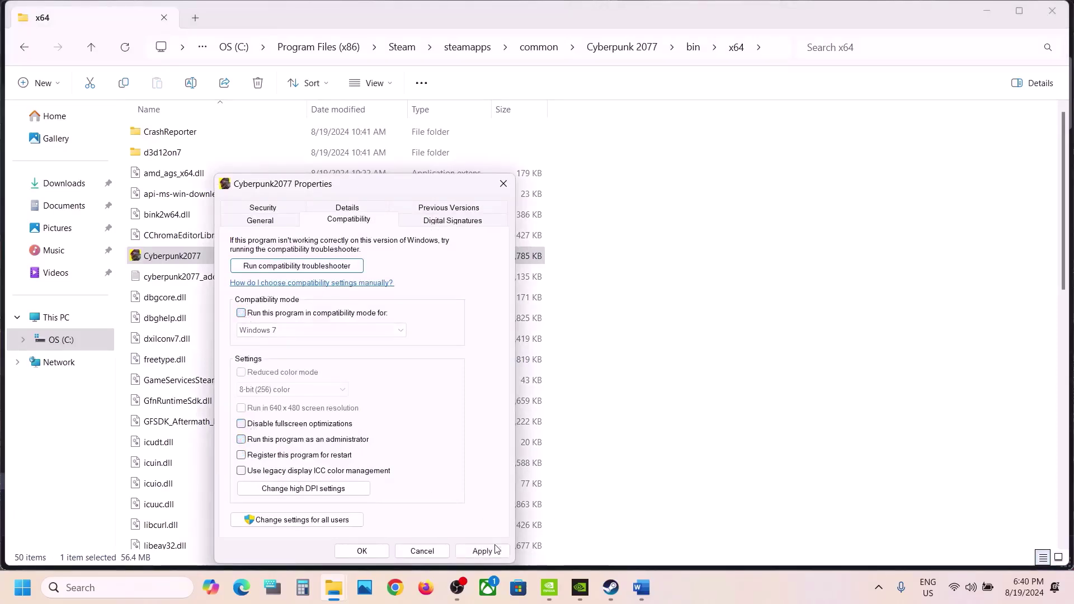
click(481, 550)
click(373, 552)
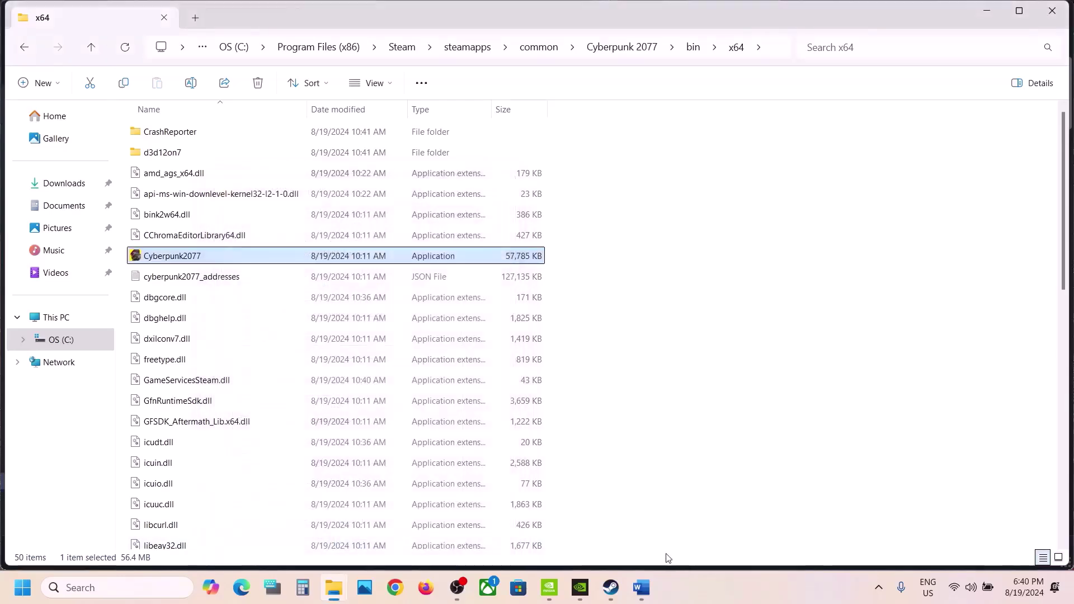
- Switch to the Word document and read Step 3 about allowing the game exe in third-party antivirus programs
click(642, 588)
scroll(487, 397, down, 5)
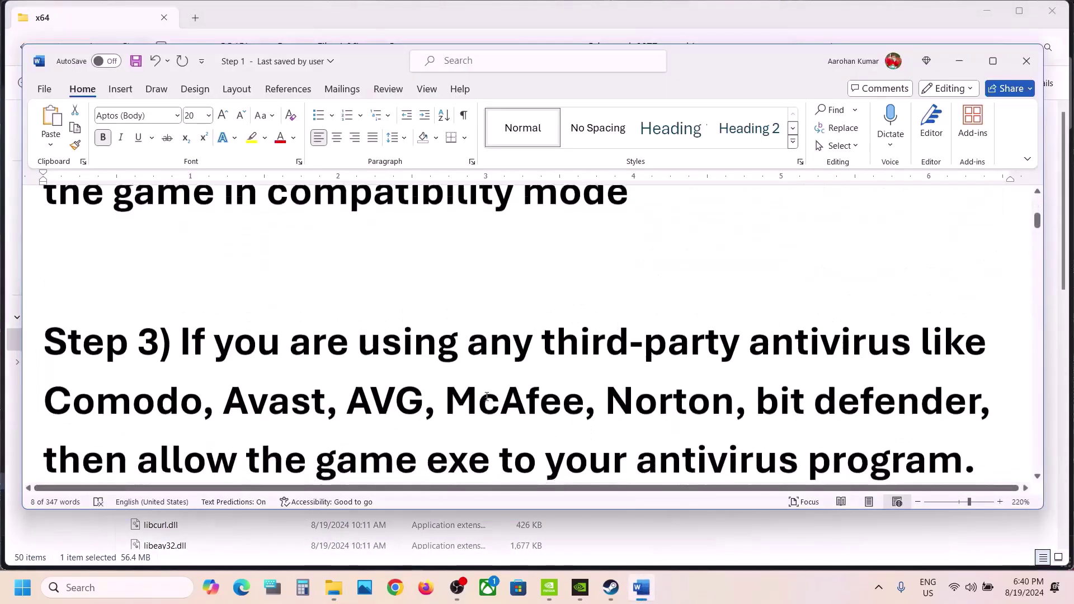
drag(180, 300, 782, 354)
drag(554, 374, 444, 361)
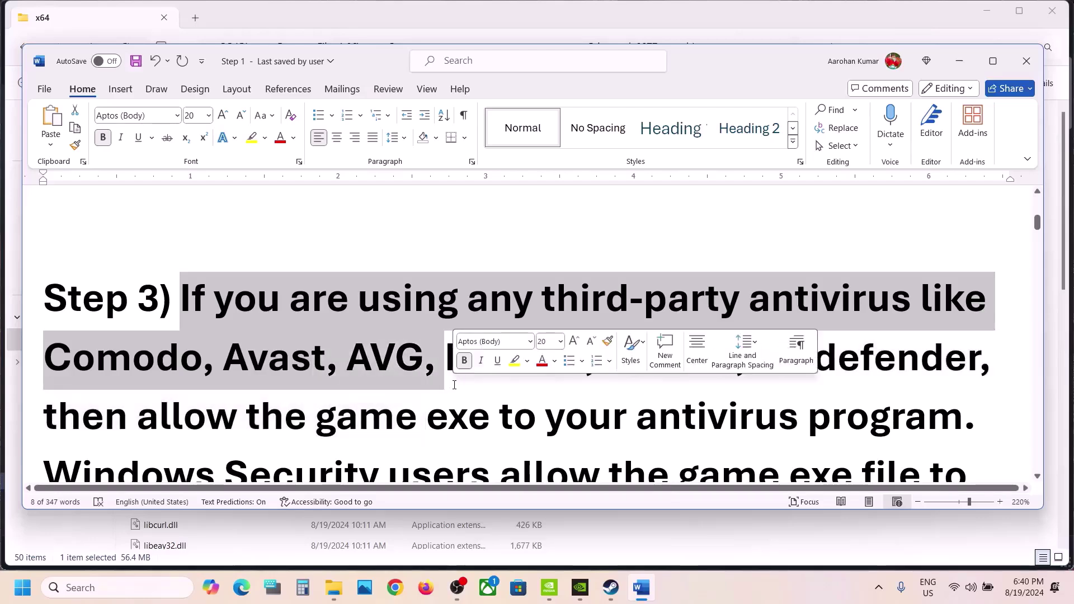
scroll(387, 407, down, 1)
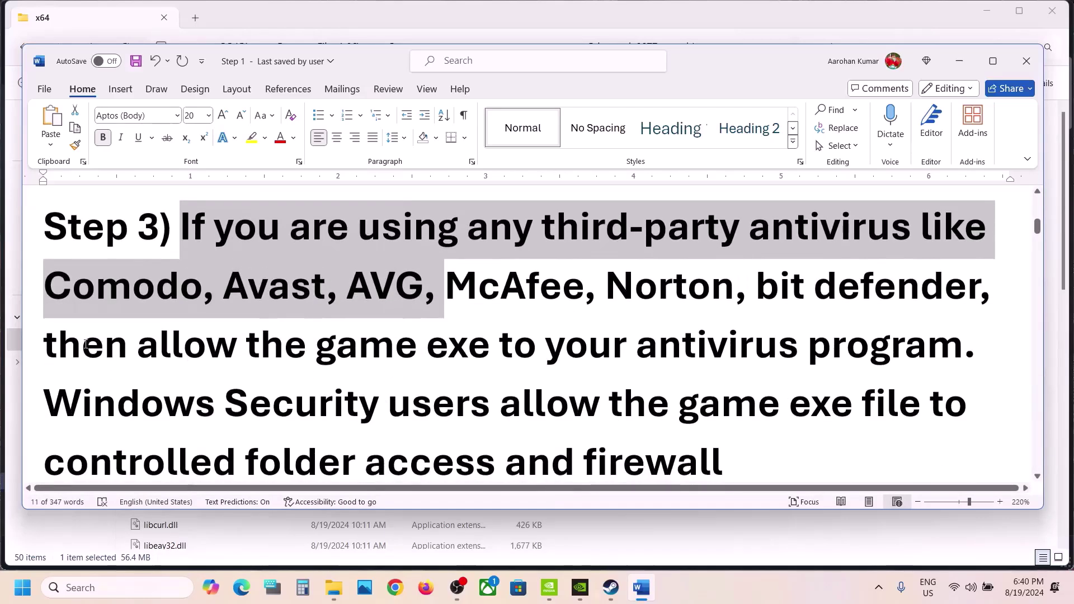
drag(85, 345, 880, 351)
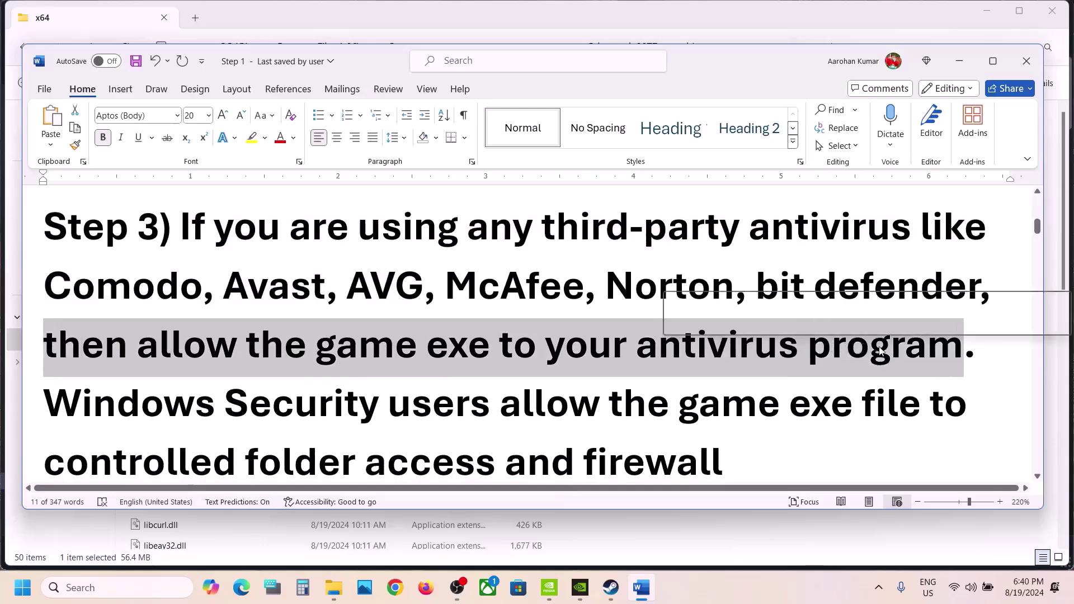
- Read the Step 3 line about Windows Security users allowing the game exe in controlled folder access and firewall
scroll(415, 373, down, 1)
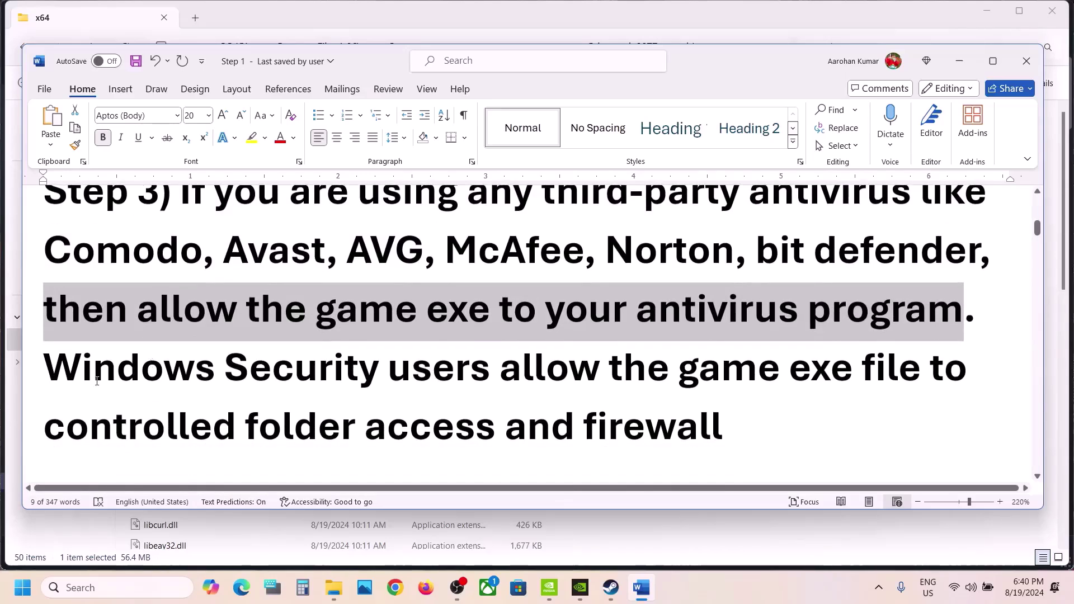
drag(97, 381, 378, 370)
click(378, 369)
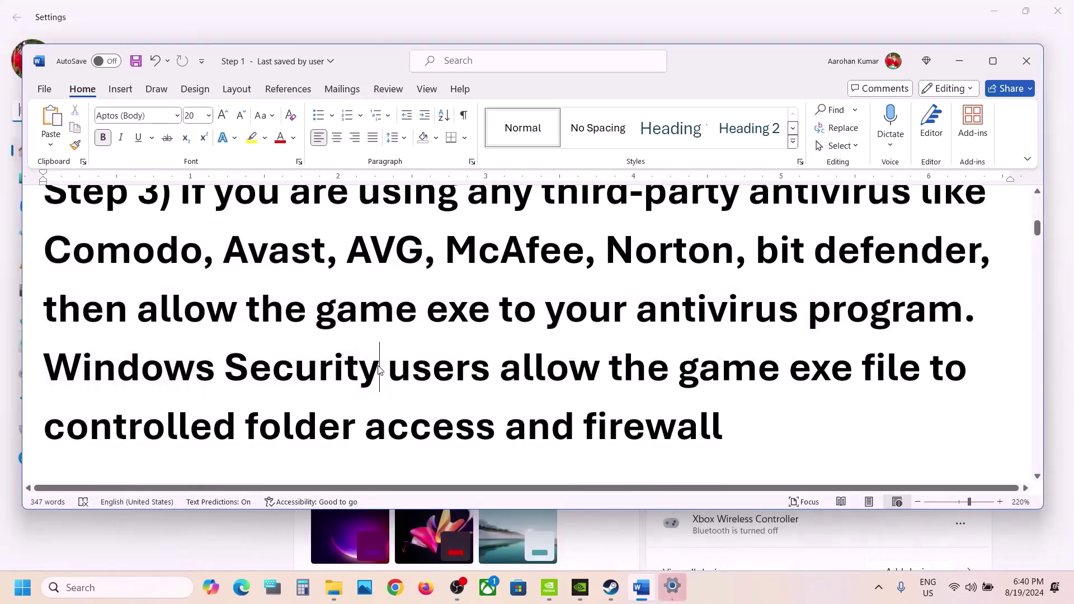
- Switch to Windows Settings and open the list of apps allowed through Controlled folder access in Windows Security's ransomware protection
click(499, 28)
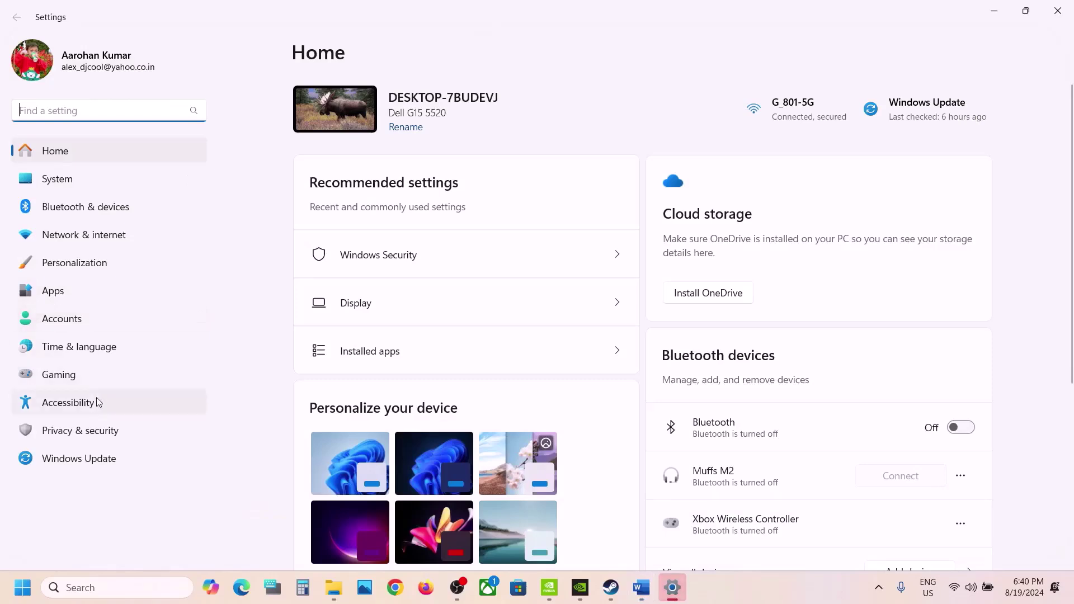
click(84, 431)
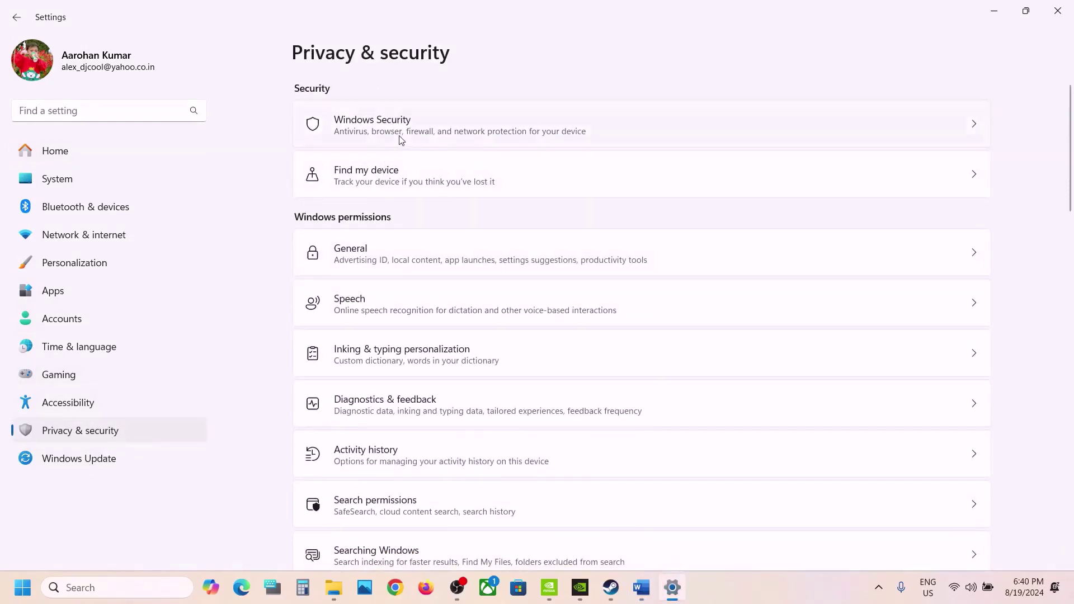
click(428, 136)
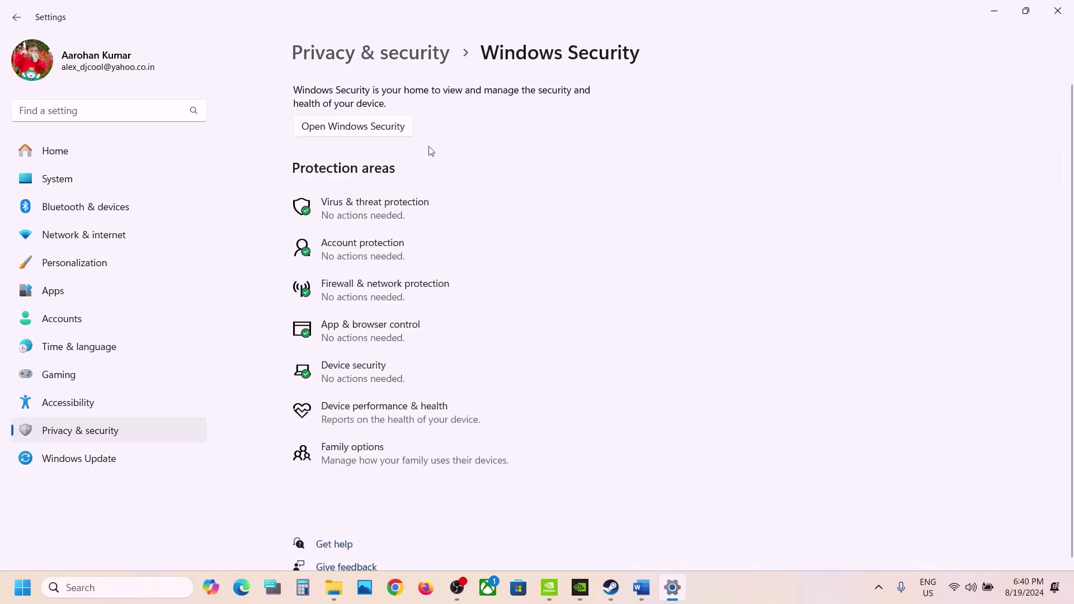
click(389, 207)
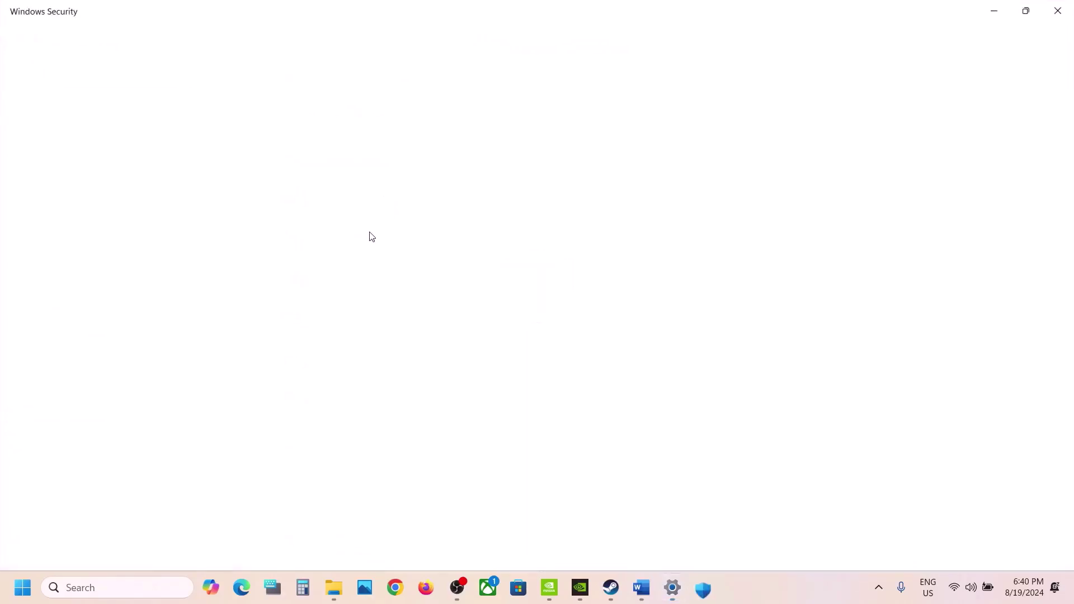
scroll(367, 235, down, 4)
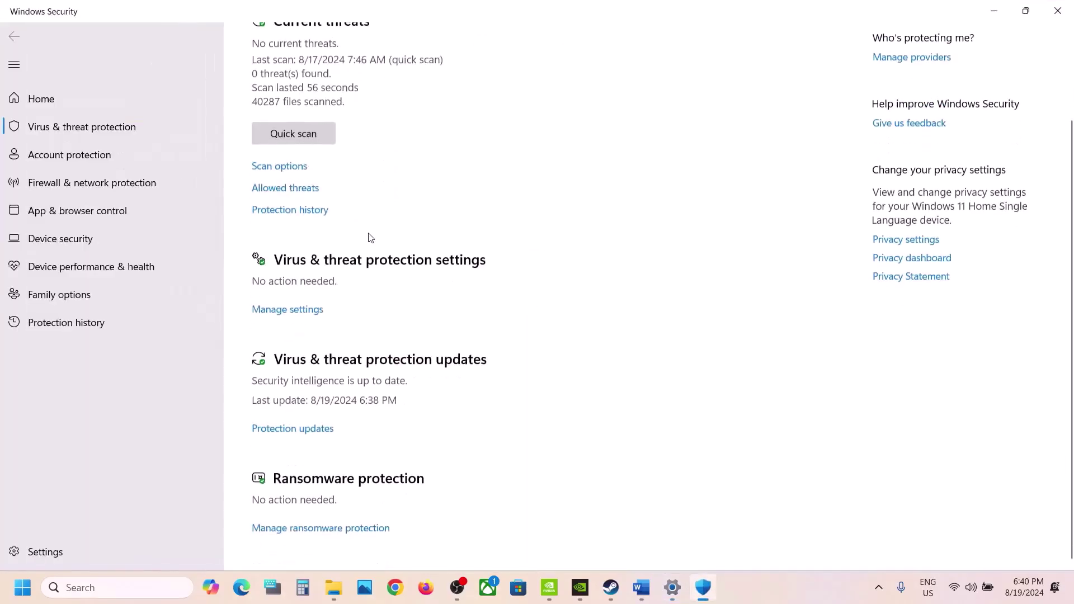
click(339, 524)
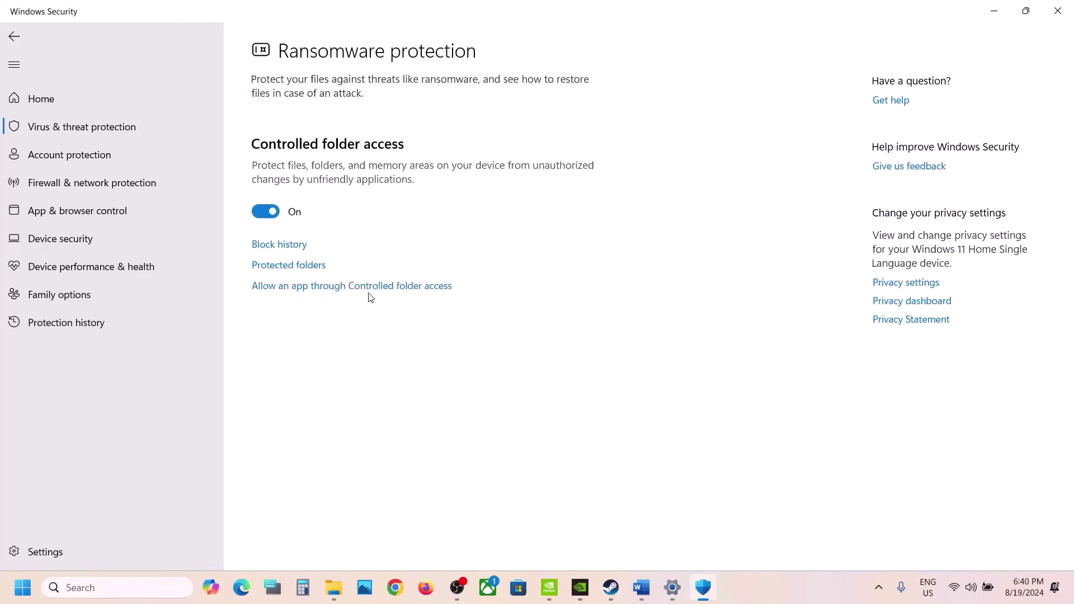
click(372, 288)
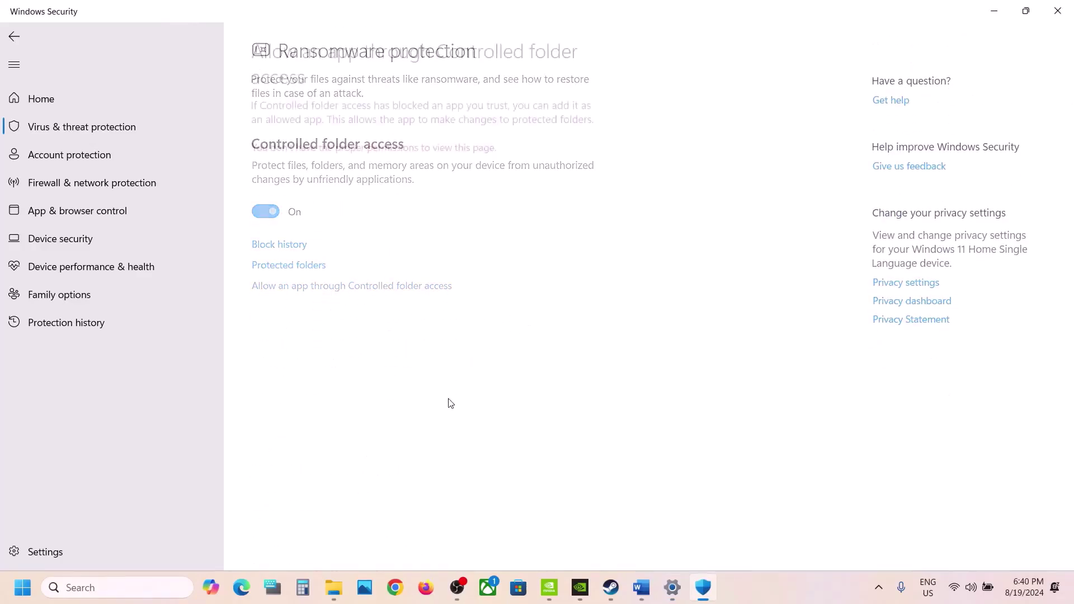
- Start adding an allowed app by browsing all apps, and go to C:\Program Files (x86)\Steam
click(324, 159)
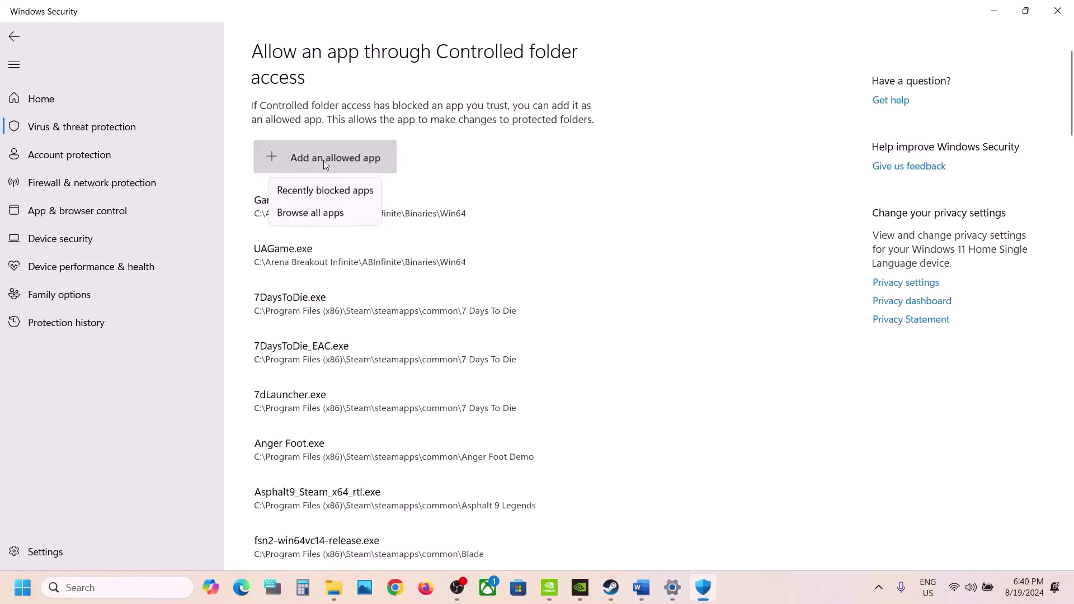
click(311, 212)
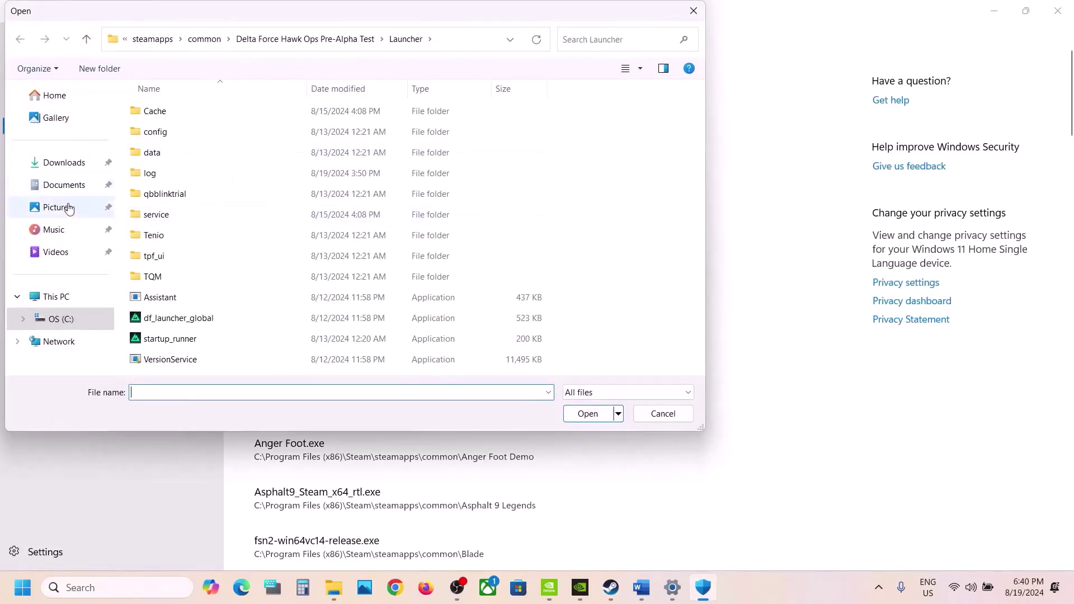
click(60, 319)
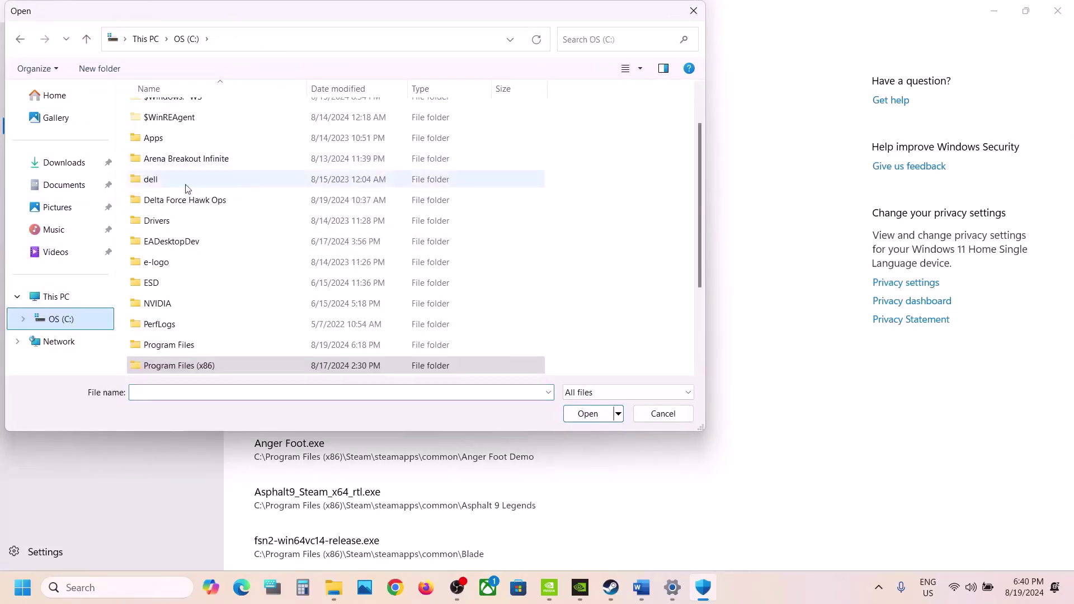
click(54, 296)
double_click(206, 137)
scroll(206, 137, down, 3)
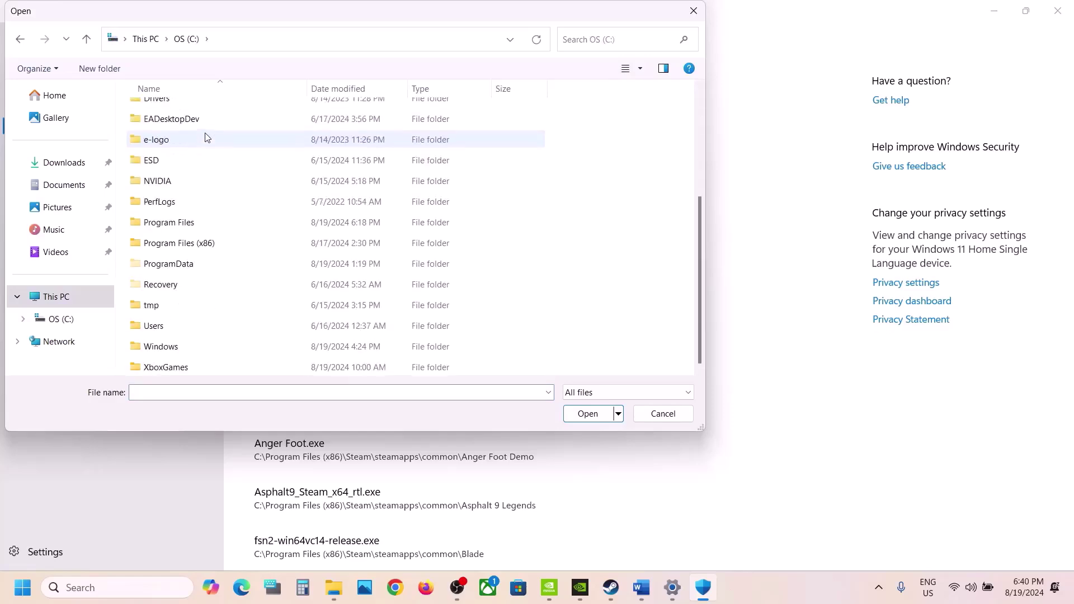
double_click(206, 243)
scroll(185, 242, down, 4)
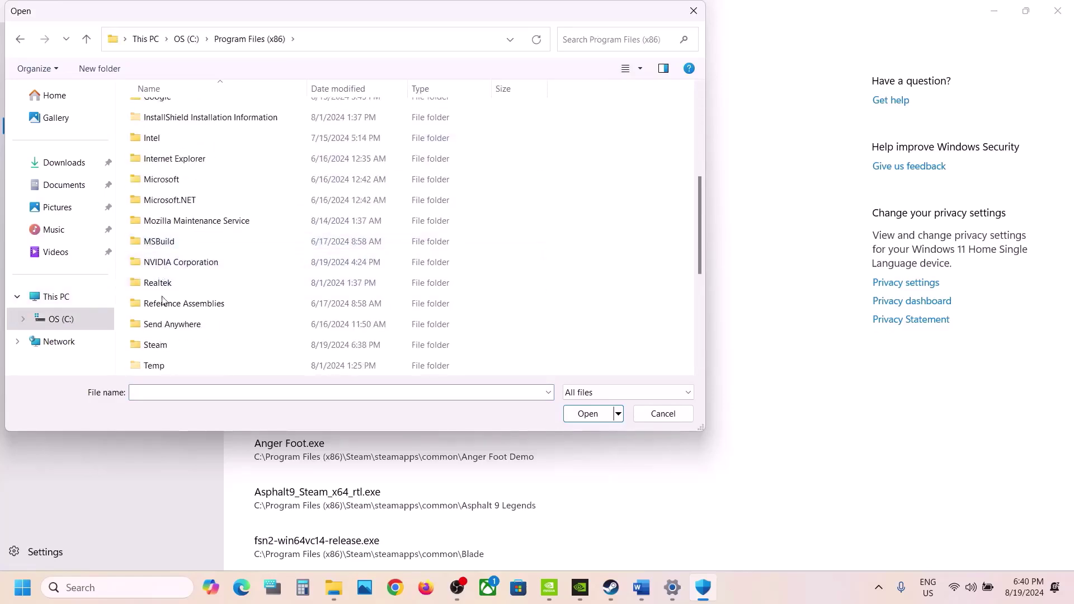
double_click(167, 344)
- Allow REDprelauncher from the steamapps\common\Cyberpunk 2077 folder through Controlled folder access
scroll(168, 331, down, 4)
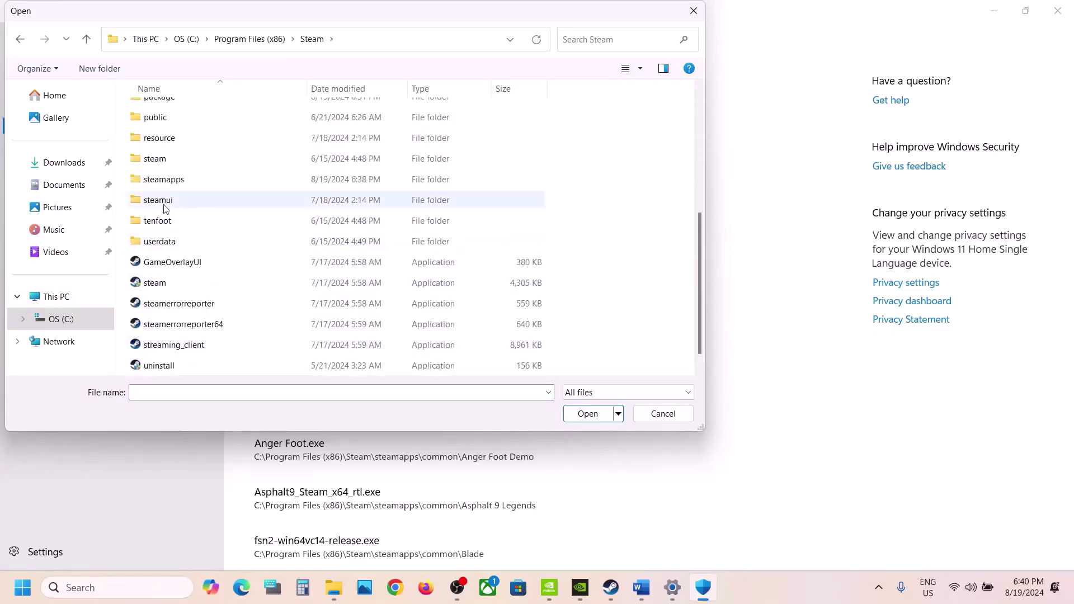
double_click(163, 179)
double_click(160, 112)
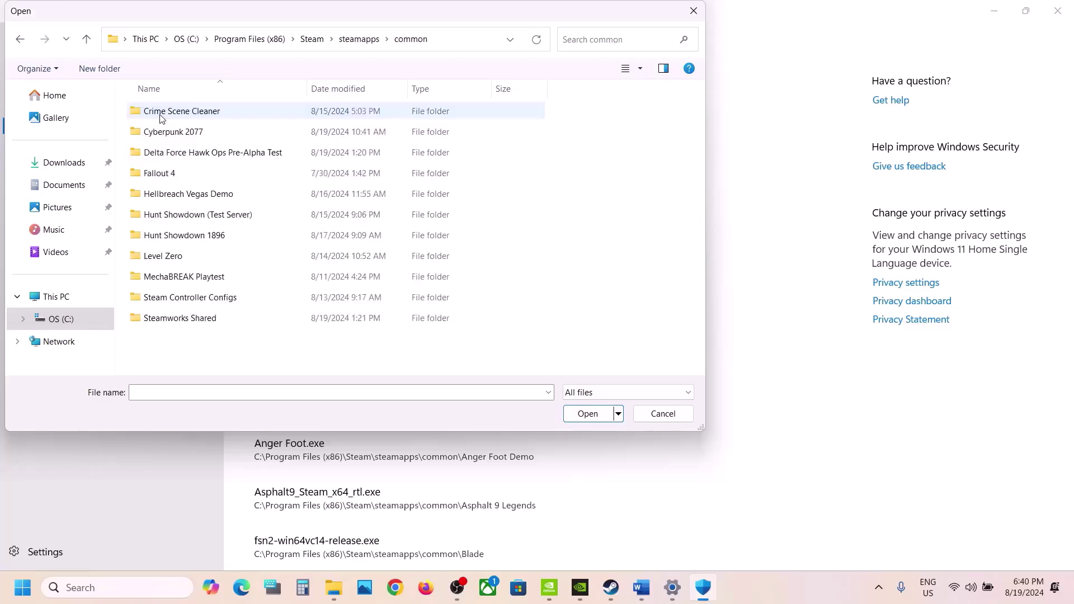
double_click(203, 135)
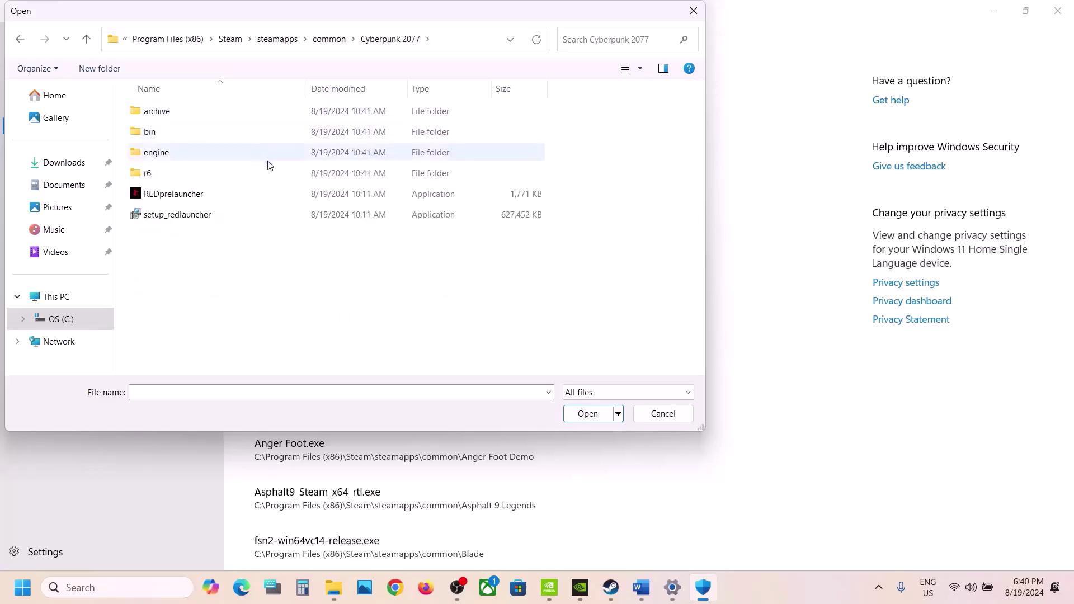
click(174, 195)
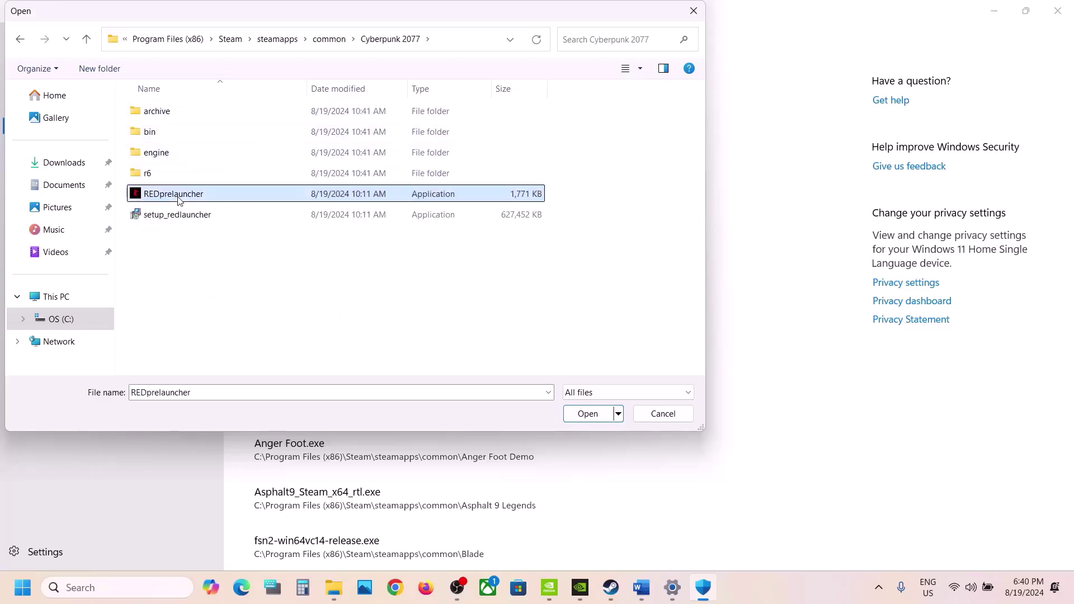
click(588, 414)
- Add Cyberpunk2077 from the game's bin\x64 folder as another app allowed through Controlled folder access
click(319, 157)
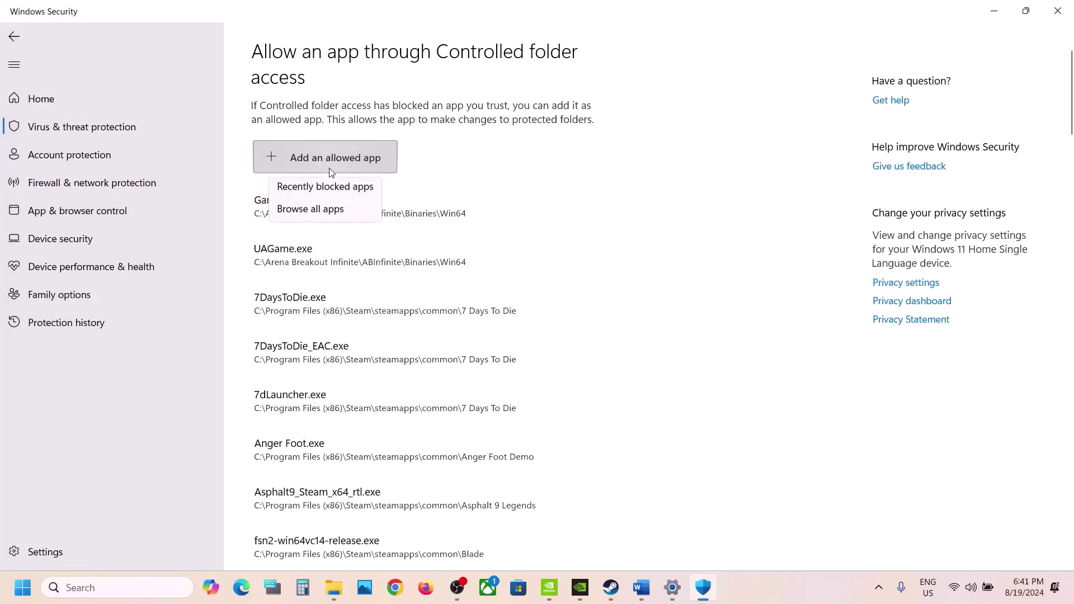
click(316, 215)
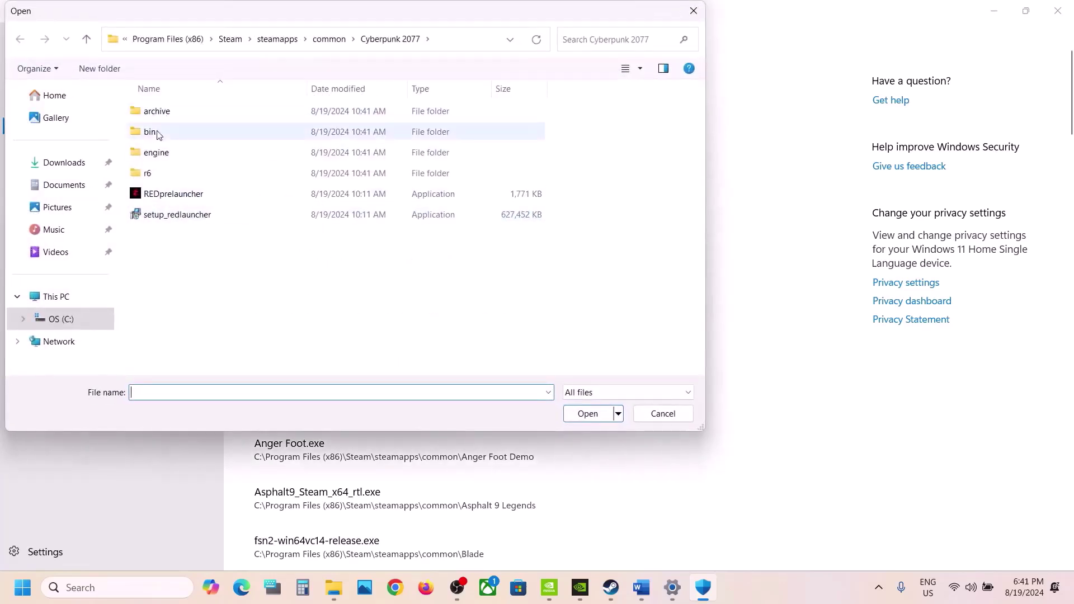
double_click(157, 133)
double_click(173, 110)
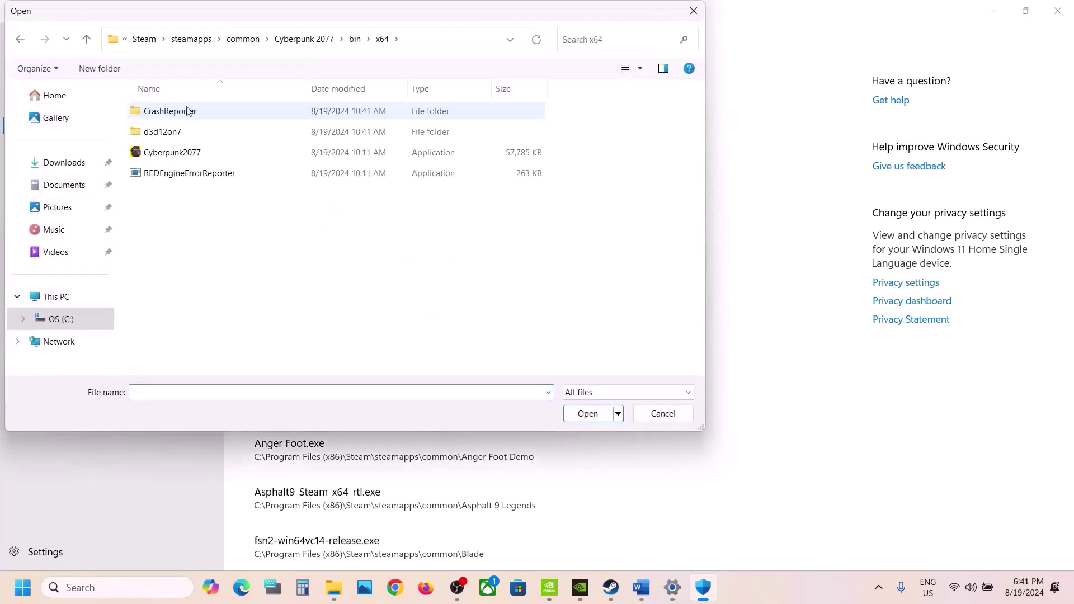
click(182, 157)
click(584, 414)
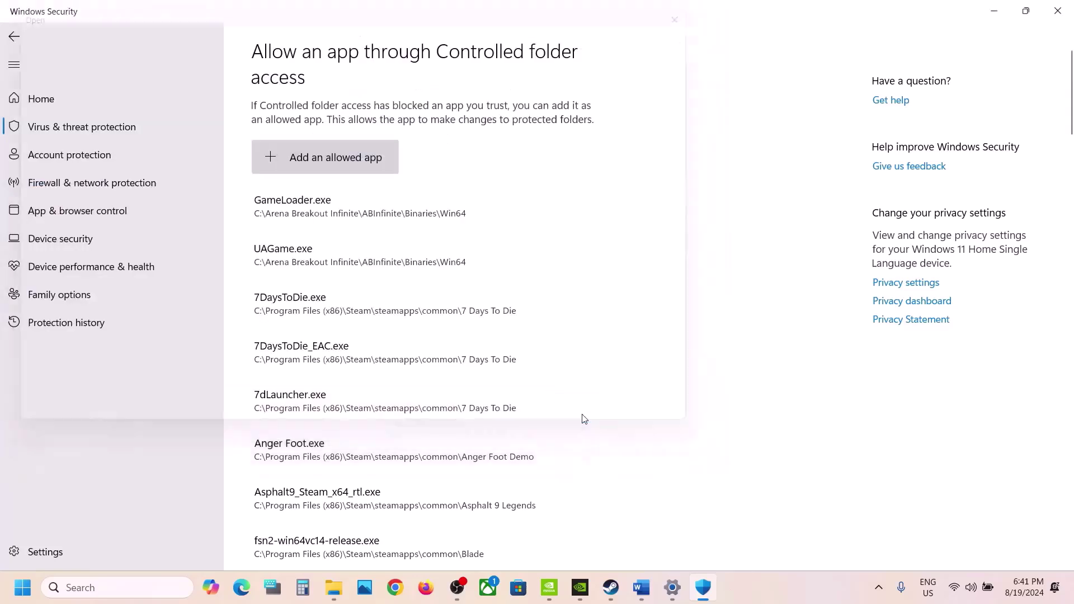
- Open Windows Defender Firewall's allowed apps list in Control Panel and unlock its settings for changes
click(88, 588)
text(control)
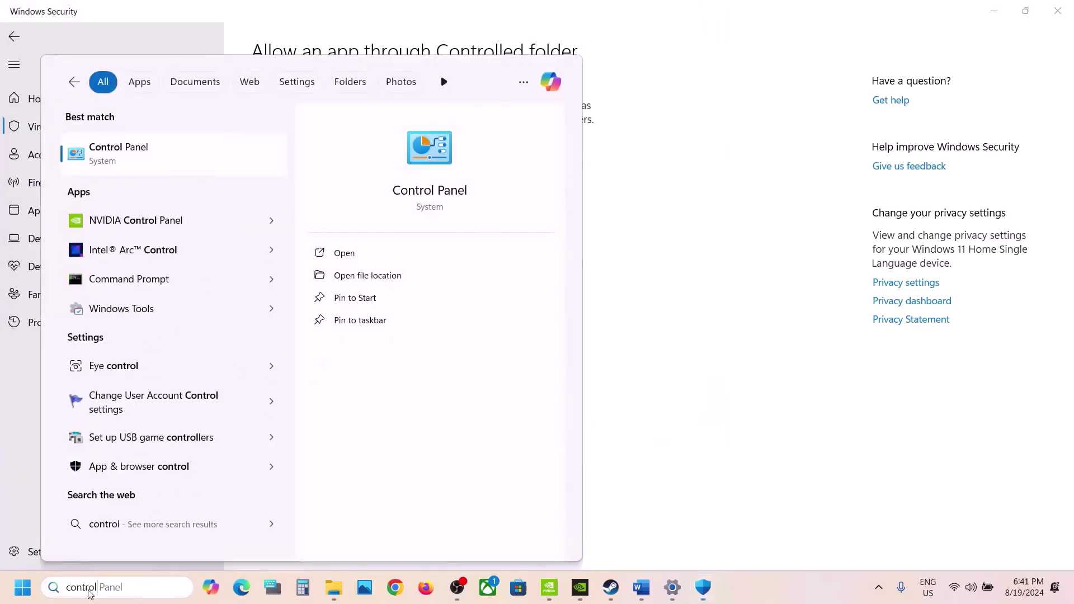
key(Return)
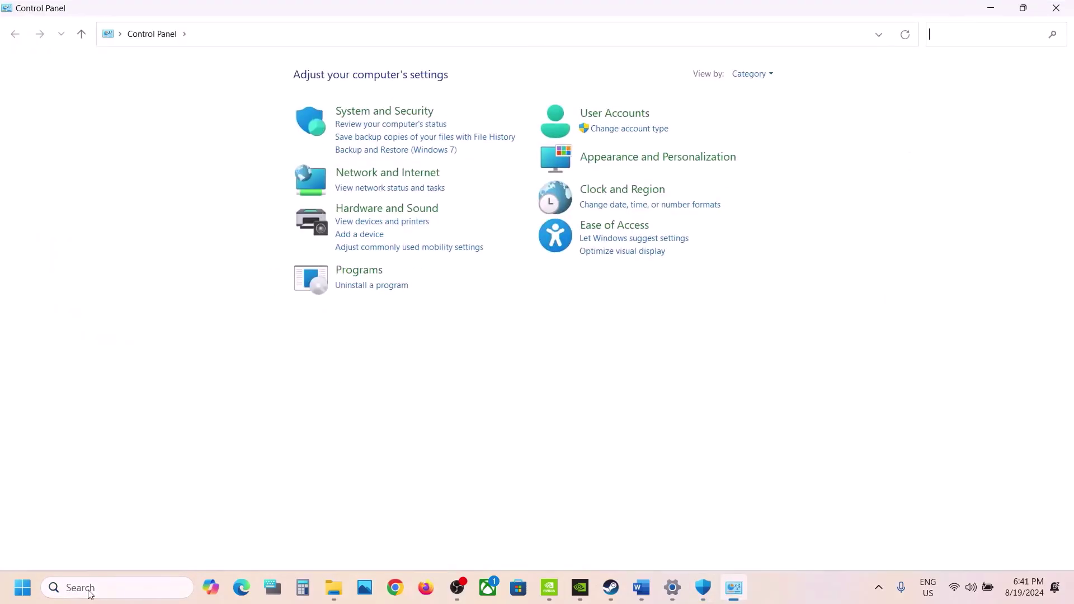
click(395, 111)
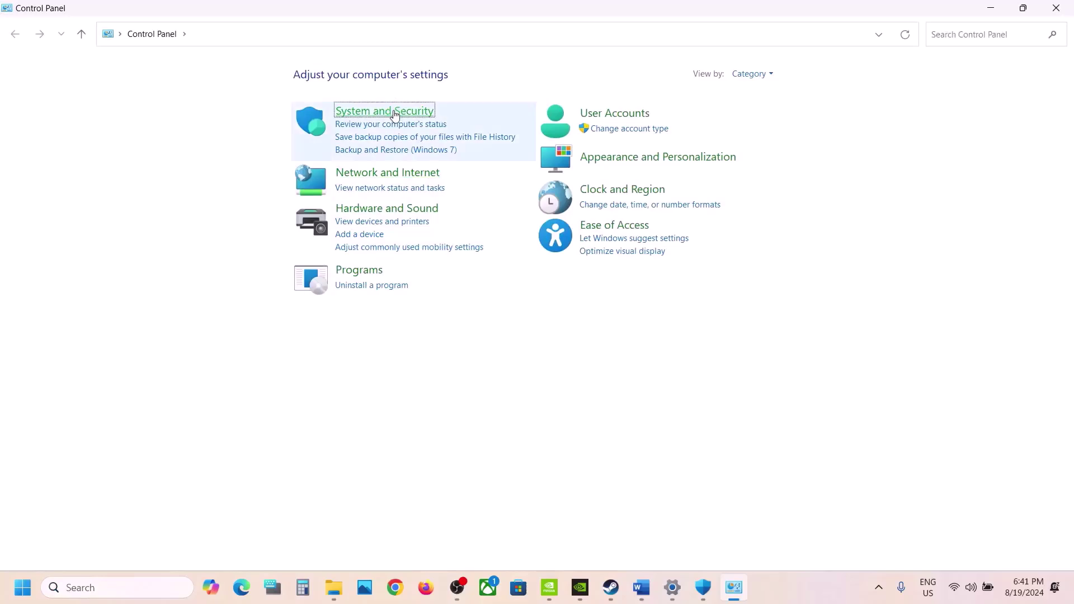
click(275, 123)
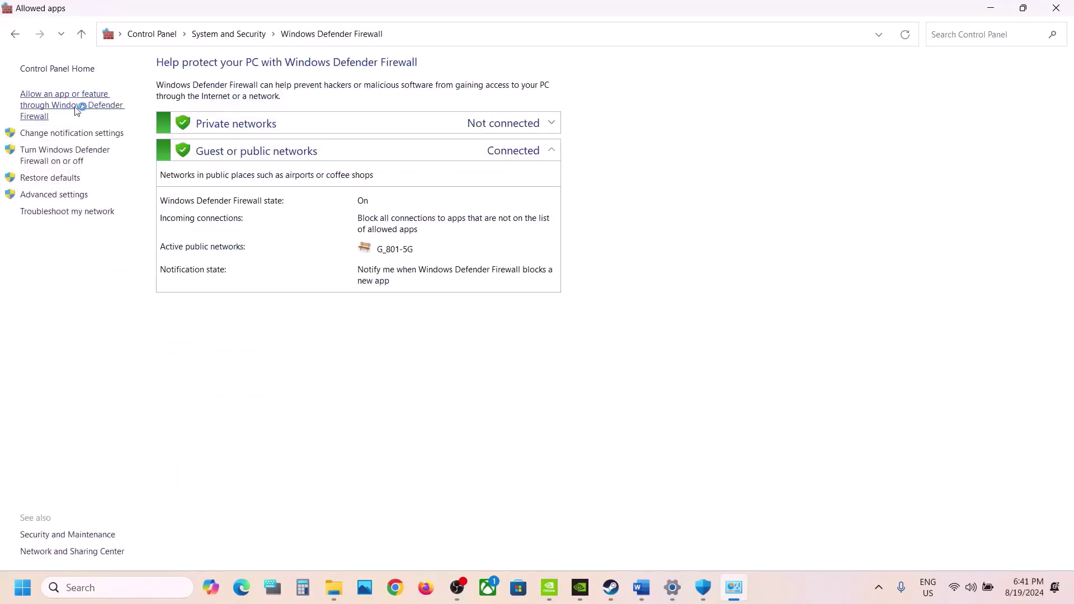
click(705, 108)
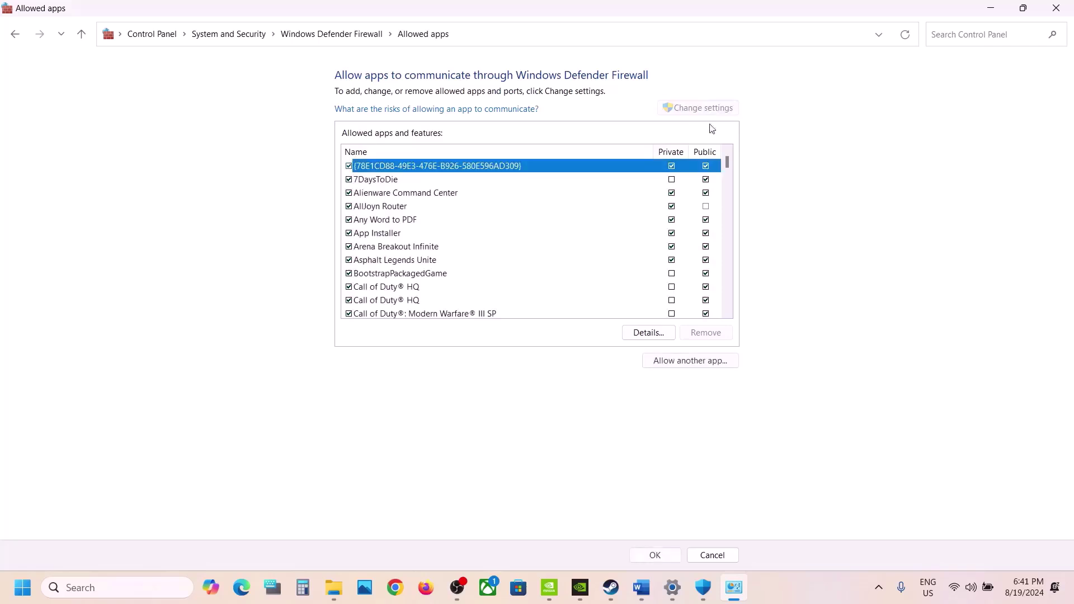
- Try to add REDprelauncher from the steamapps\common\Cyberpunk 2077 folder to the firewall's allowed apps
click(692, 361)
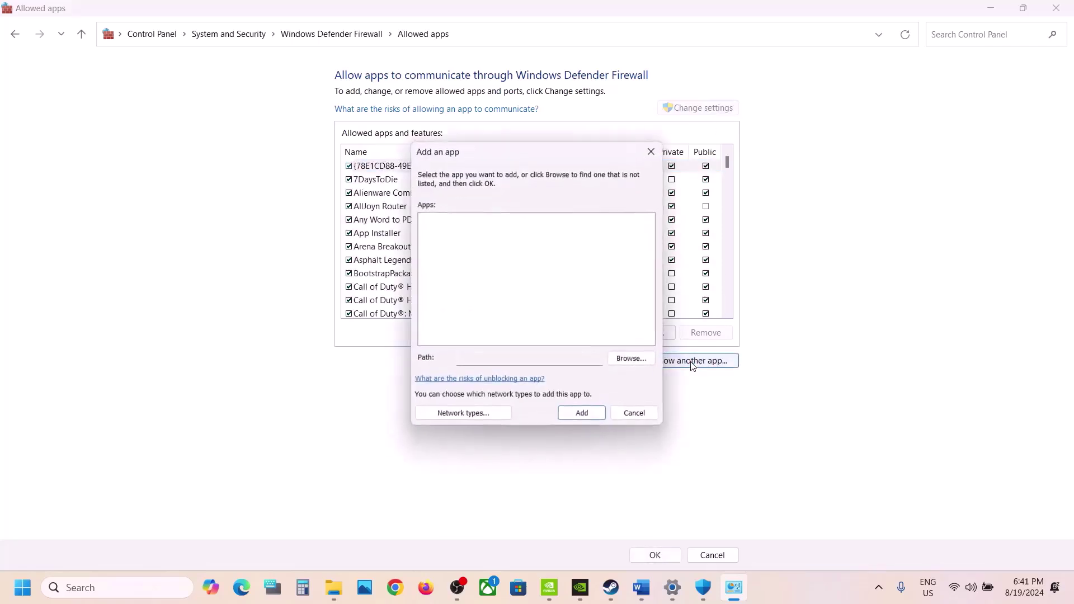
click(622, 360)
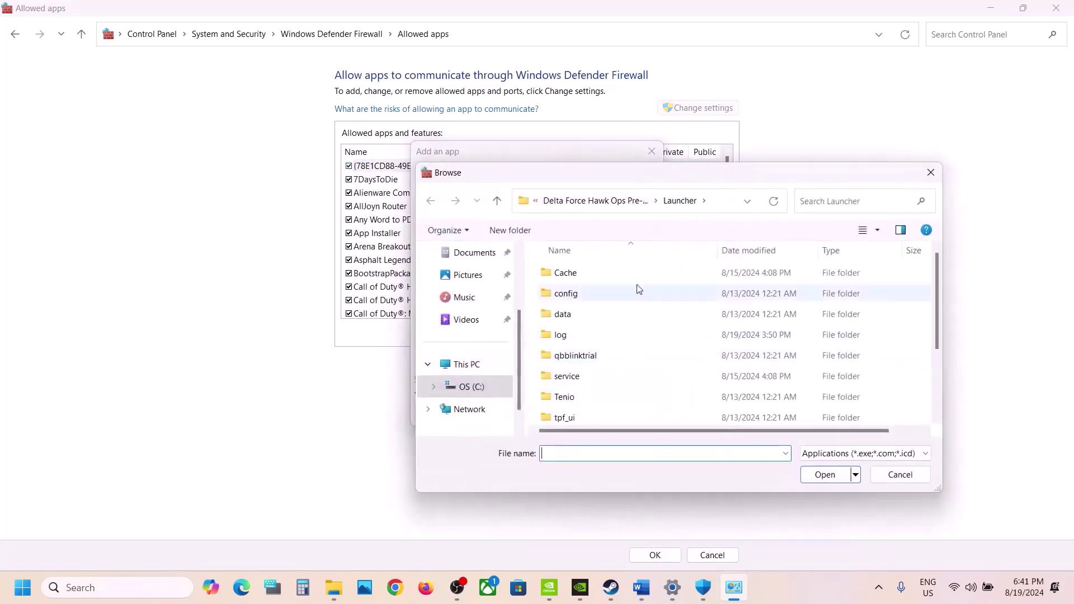
click(590, 208)
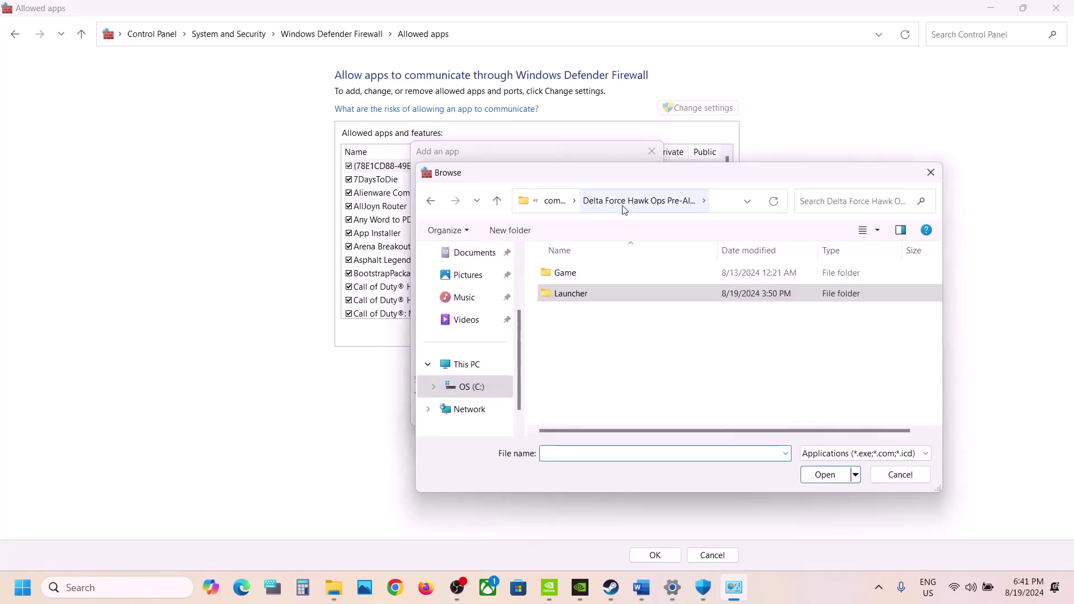
click(559, 205)
double_click(607, 294)
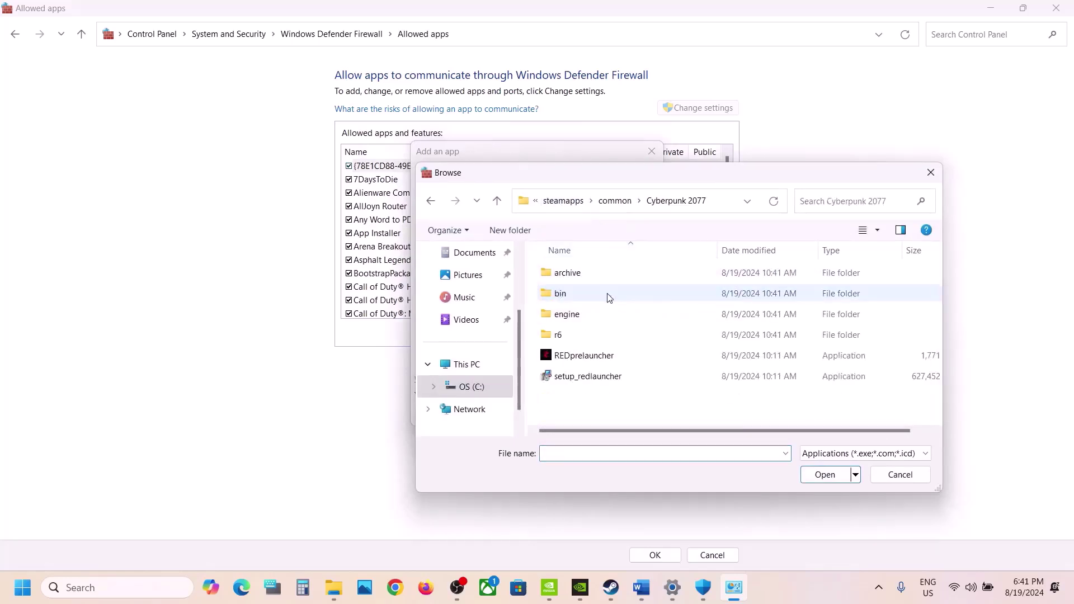
click(600, 357)
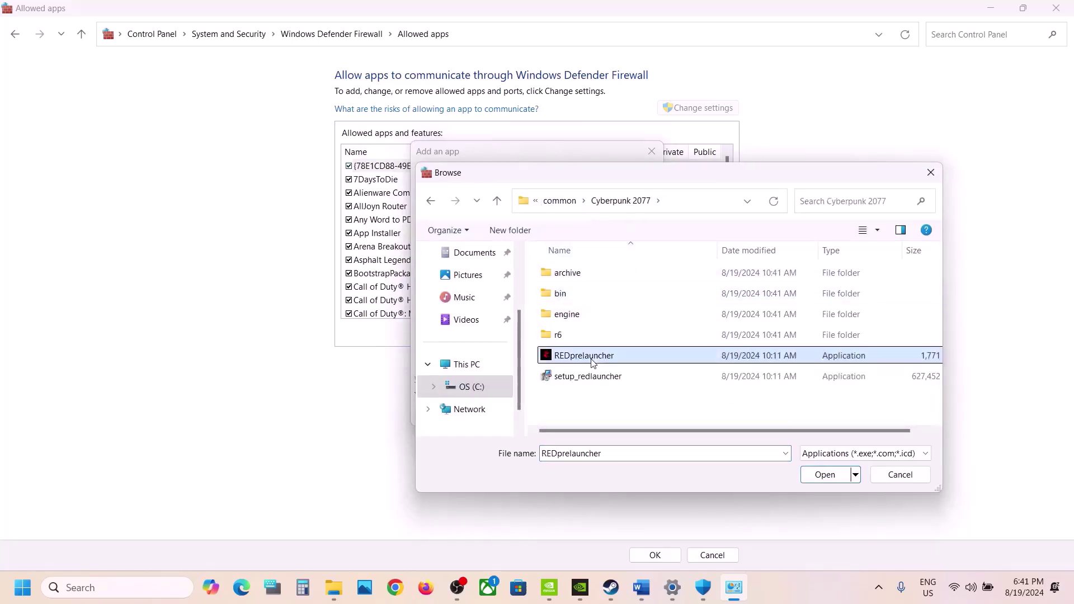
click(836, 477)
click(580, 419)
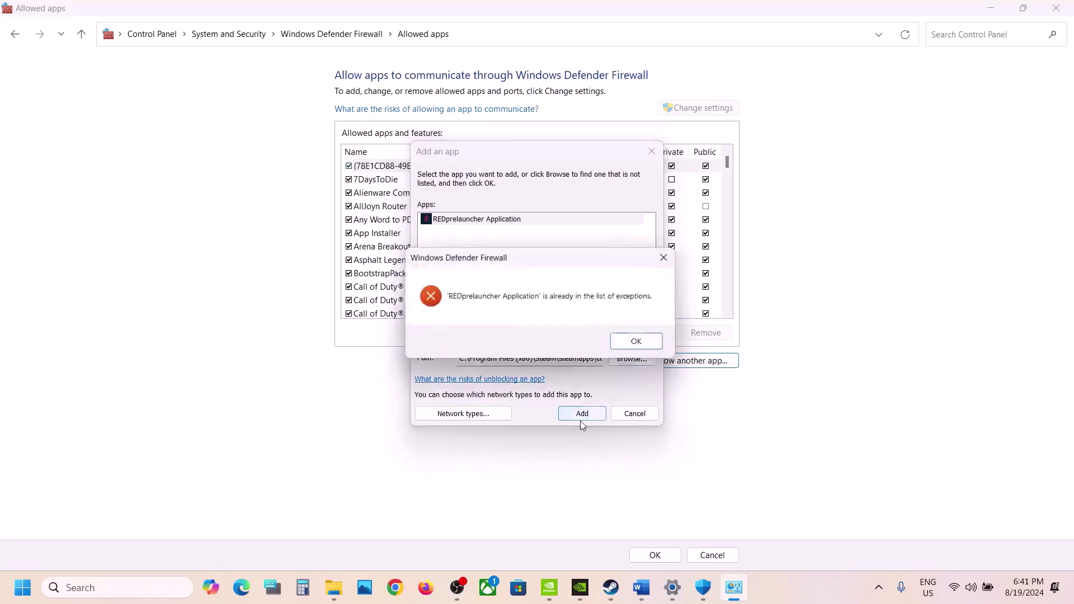
click(638, 352)
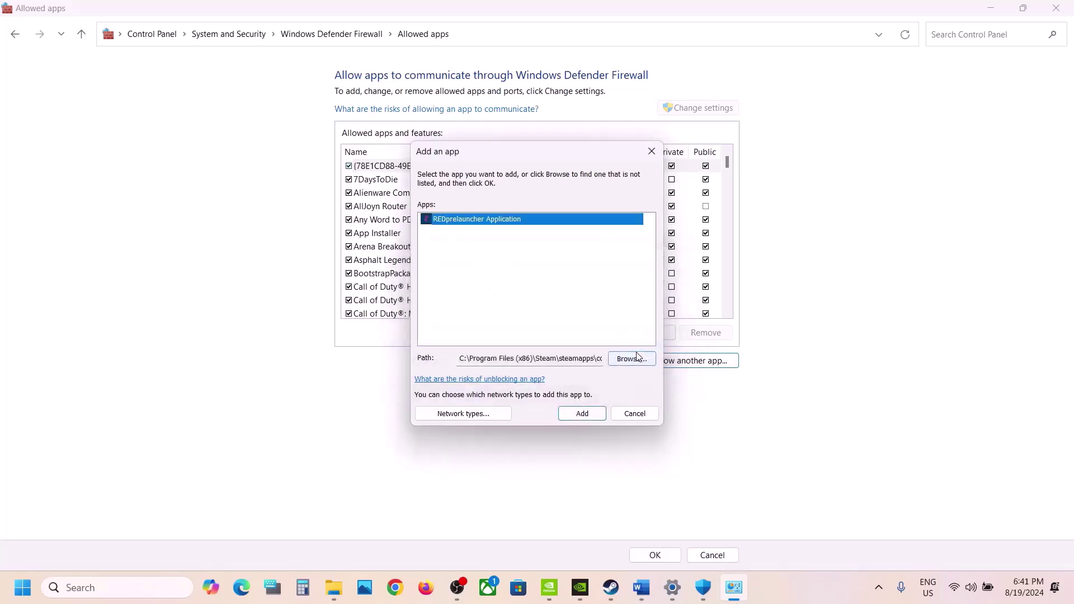
- Try to add Cyberpunk2077 from the game's bin\x64 folder to the firewall's allowed apps
click(631, 360)
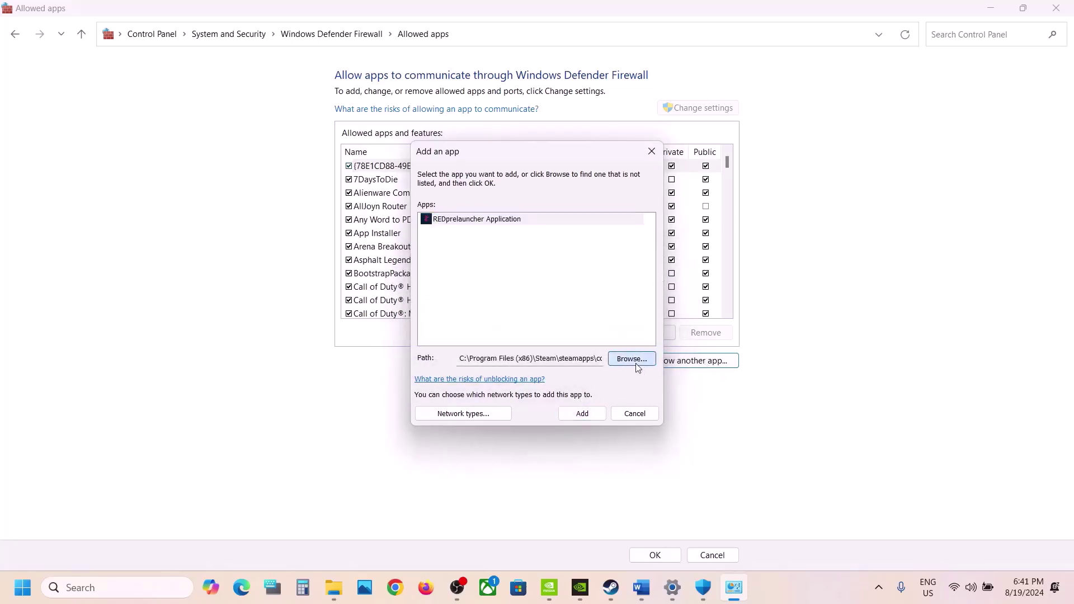
double_click(575, 295)
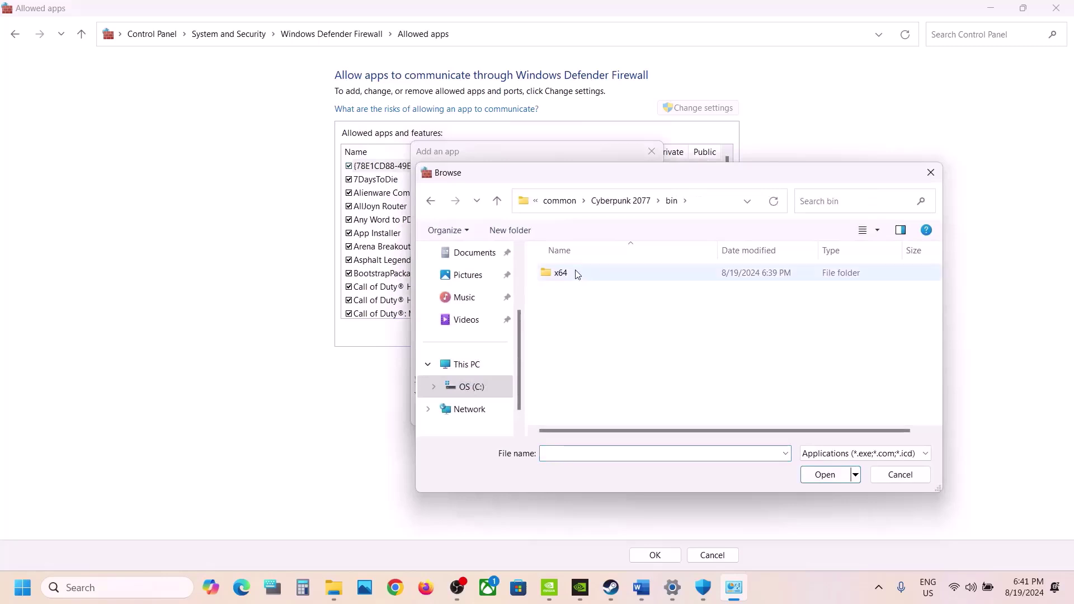
double_click(576, 274)
click(594, 316)
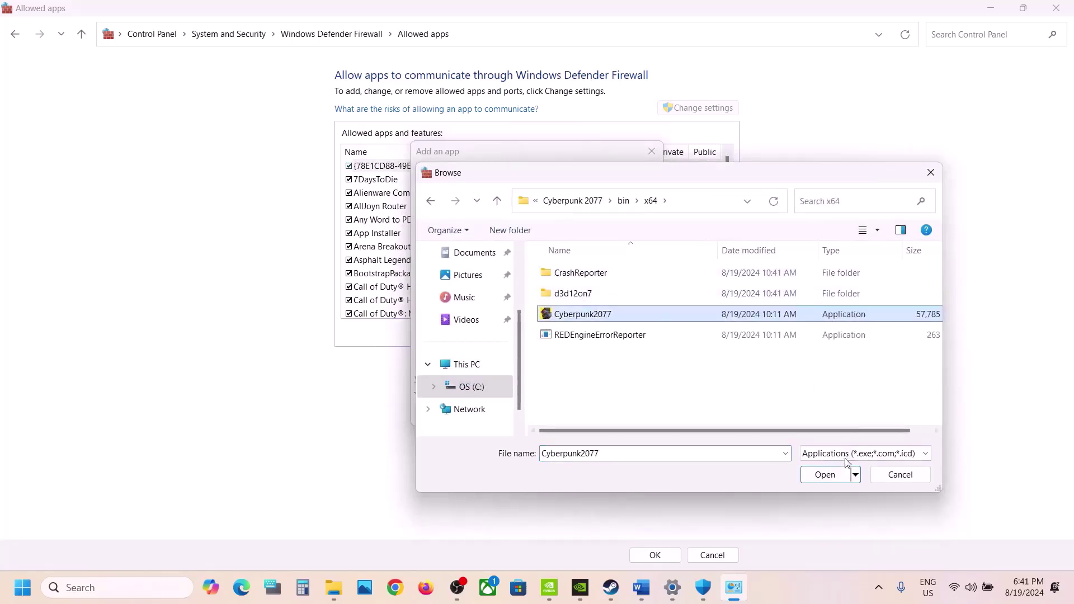
click(825, 475)
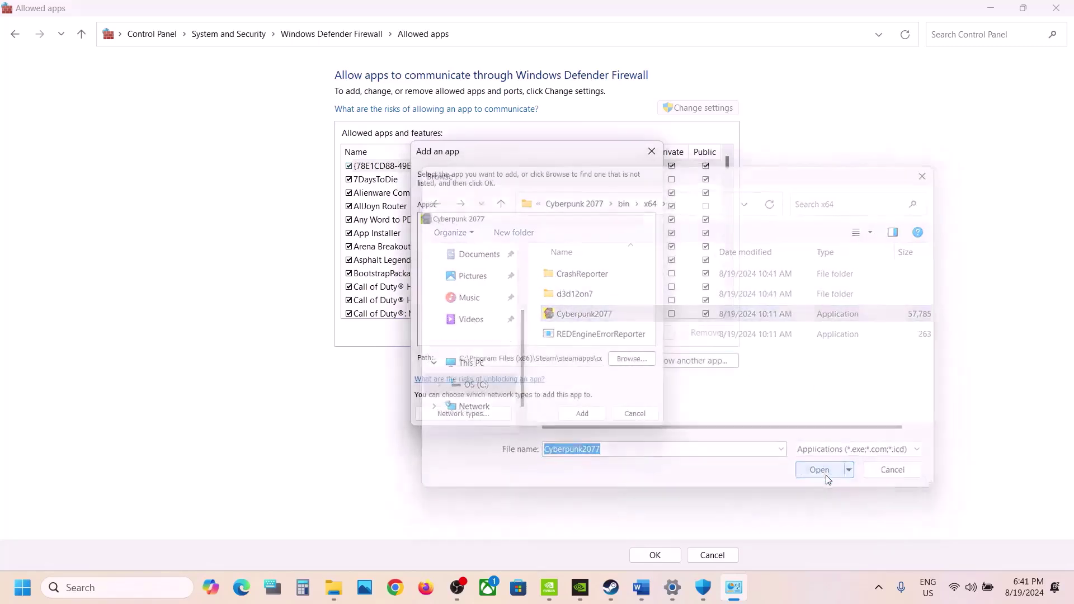
click(577, 420)
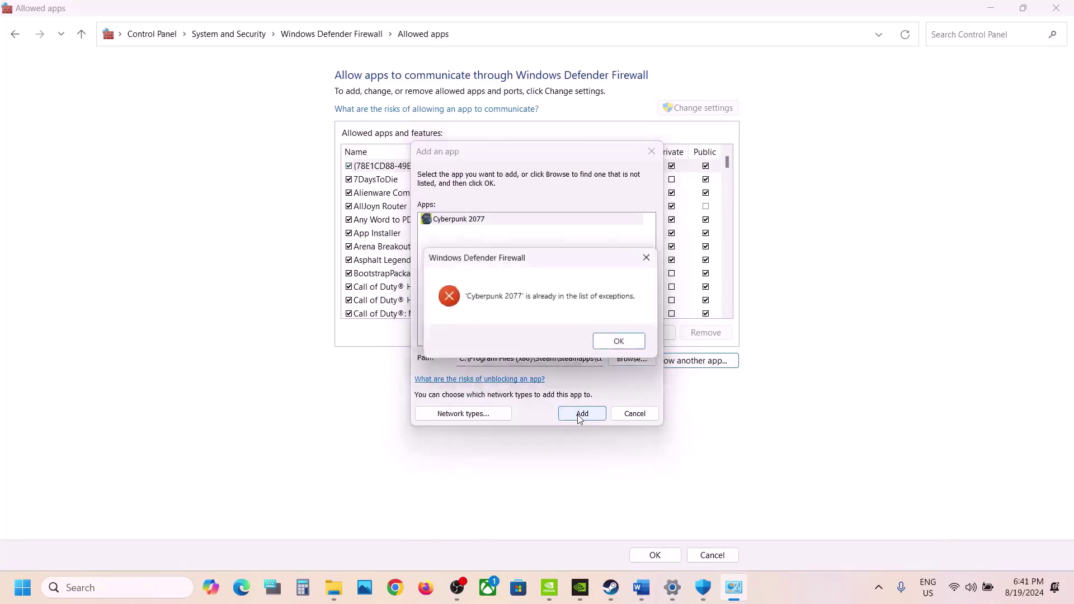
click(624, 345)
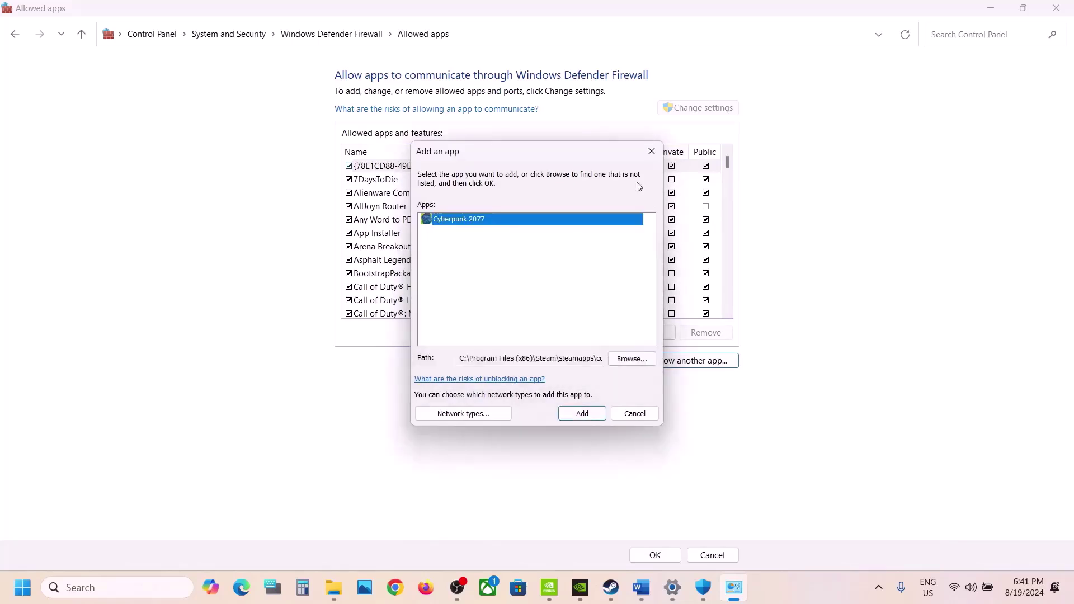
click(652, 152)
- Locate the Cyberpunk 2077 entries in the firewall's allowed apps list and confirm the list
click(480, 262)
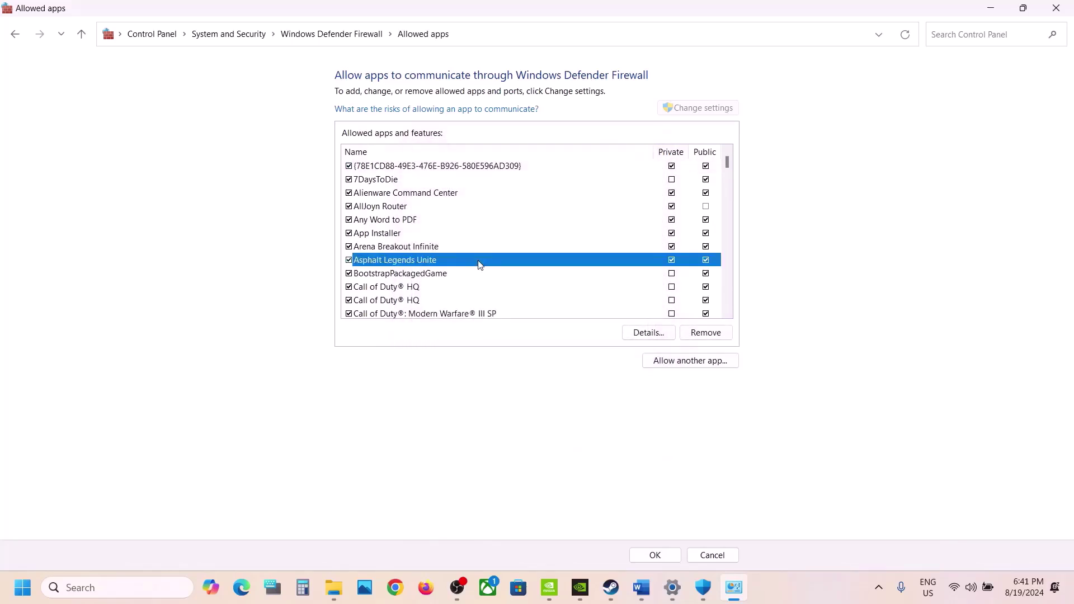
key(c)
scroll(729, 315, down, 5)
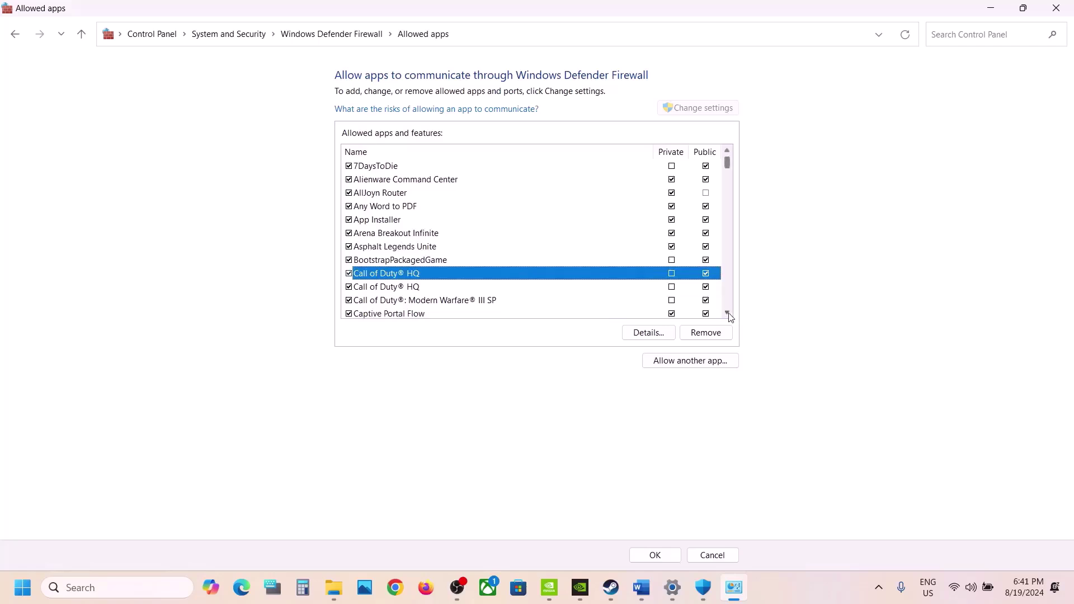
scroll(731, 316, down, 3)
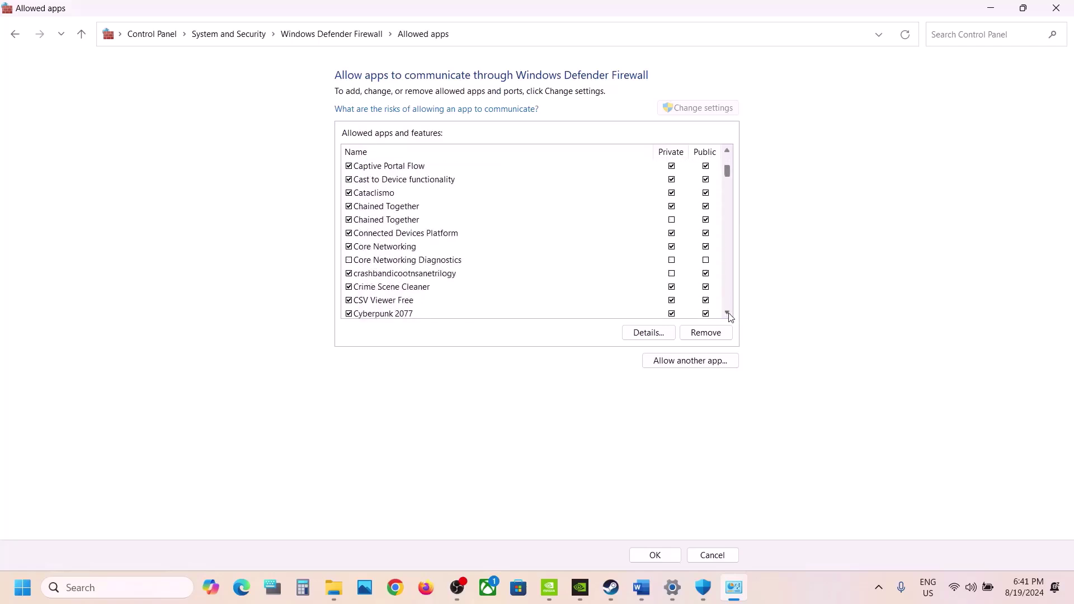
click(358, 274)
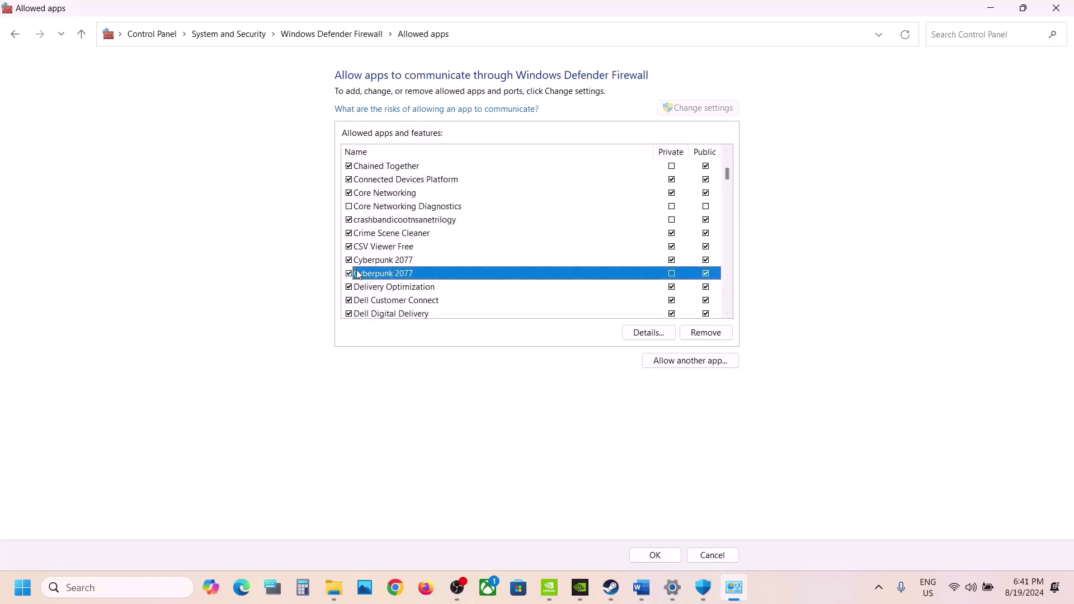
click(374, 261)
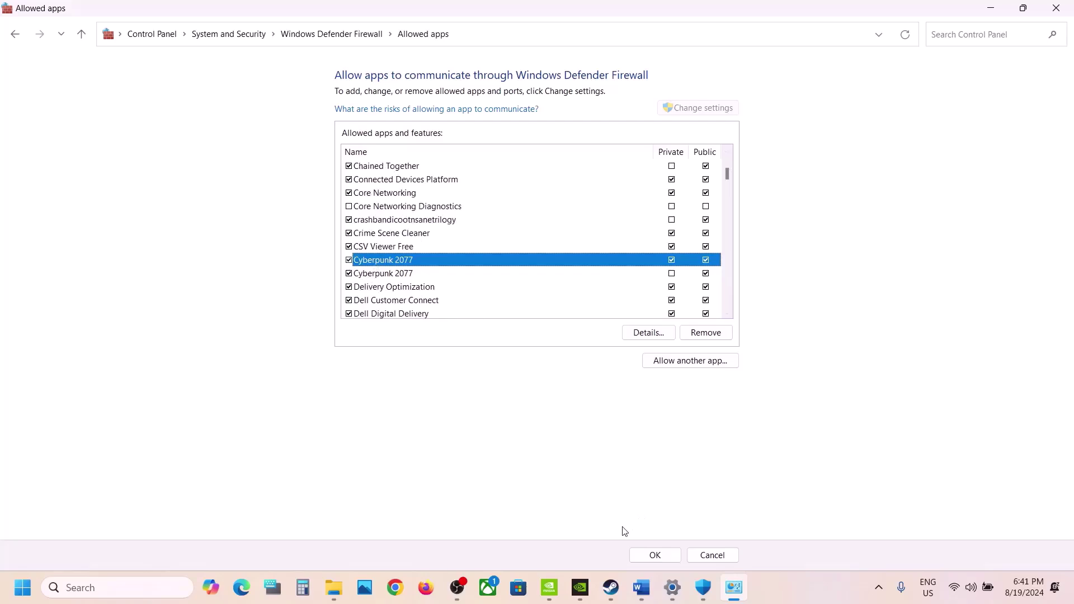
click(654, 555)
- Close the Control Panel, Windows Security and Settings windows to return to the Word document
click(1065, 6)
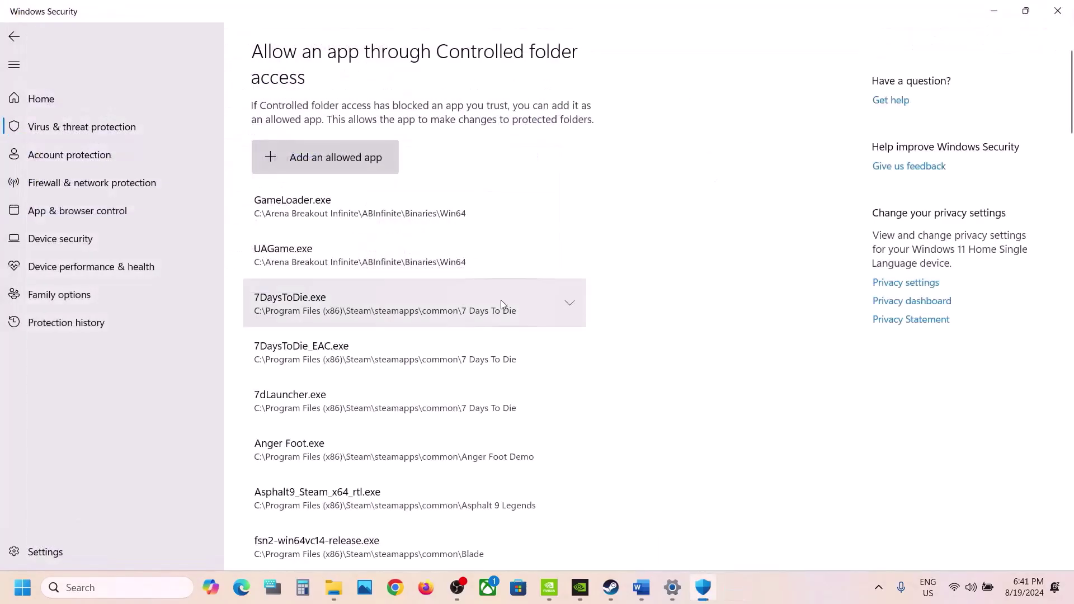
click(1062, 12)
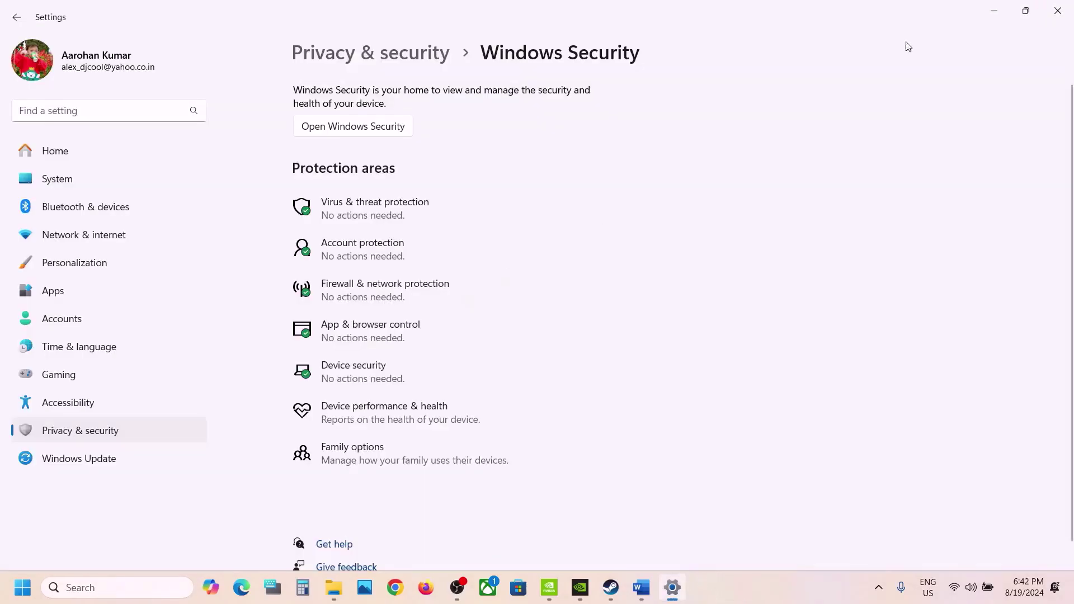
click(1054, 10)
- Read Step 4 on uninstalling mods and disabling RedMOD and Step 5 on GeForce Experience in the document
scroll(451, 378, down, 1)
scroll(451, 378, down, 4)
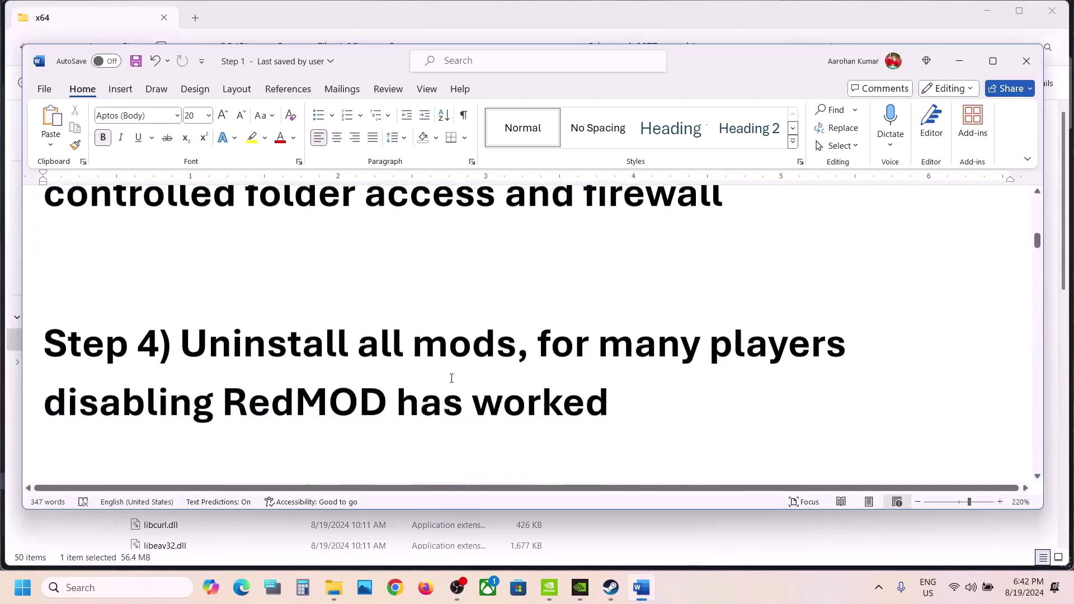
drag(417, 324, 528, 336)
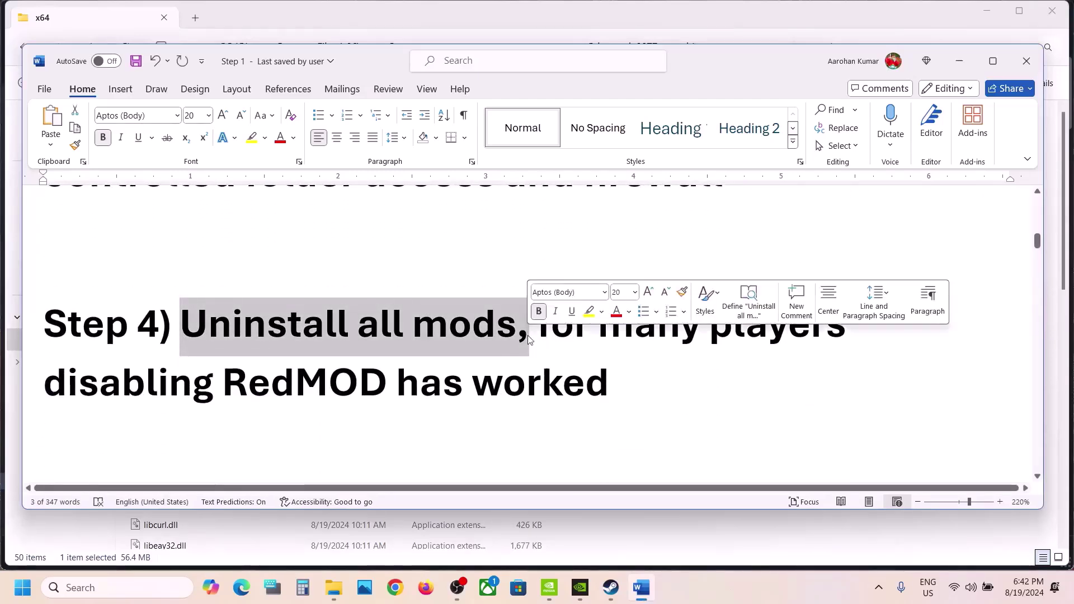
click(551, 337)
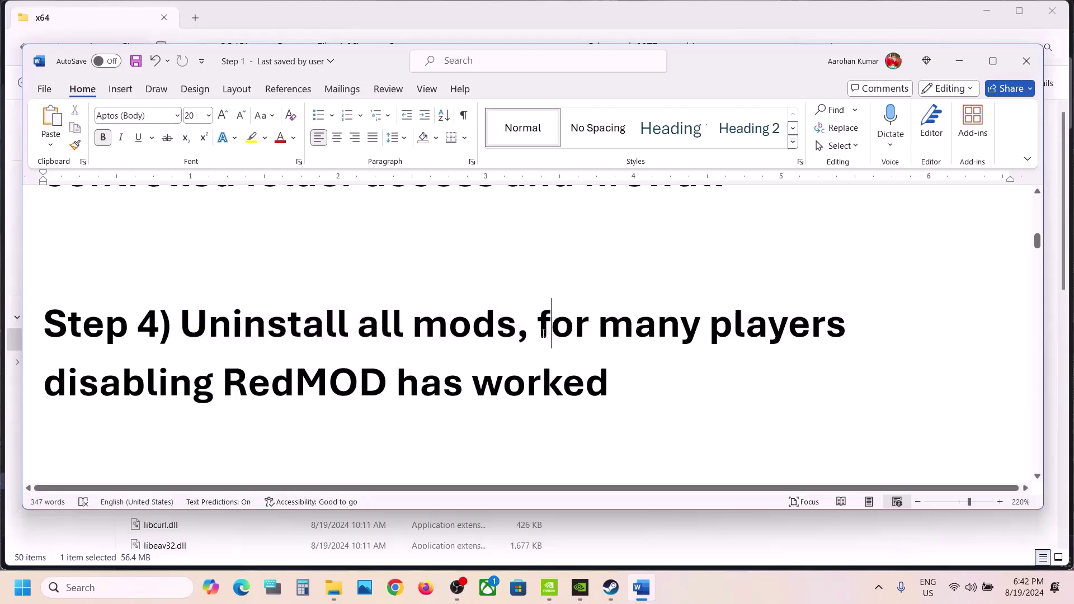
drag(551, 337, 536, 386)
click(271, 386)
scroll(536, 386, down, 5)
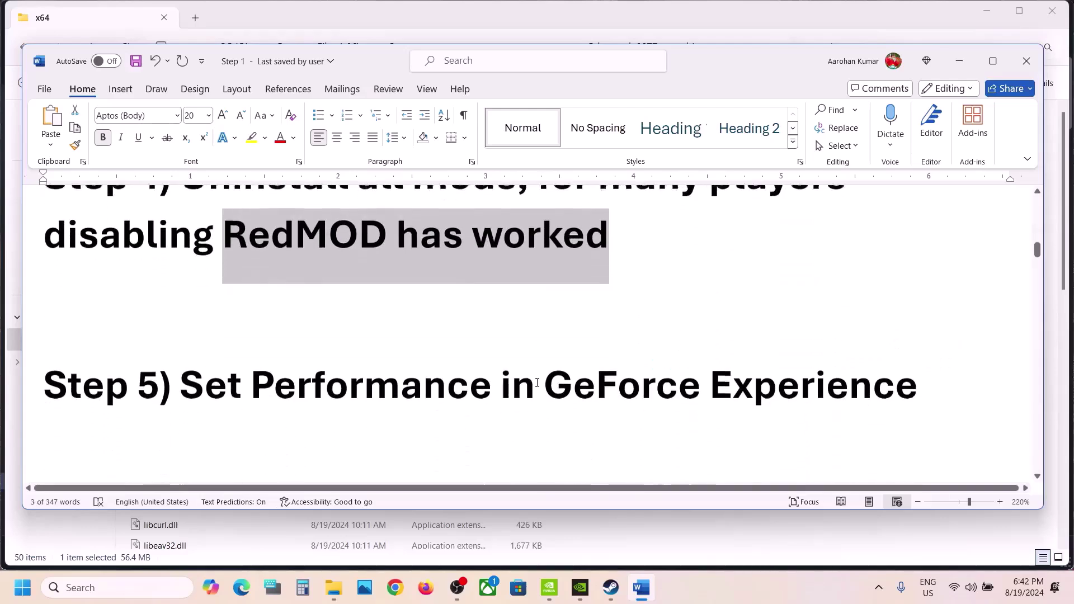
right_click(537, 386)
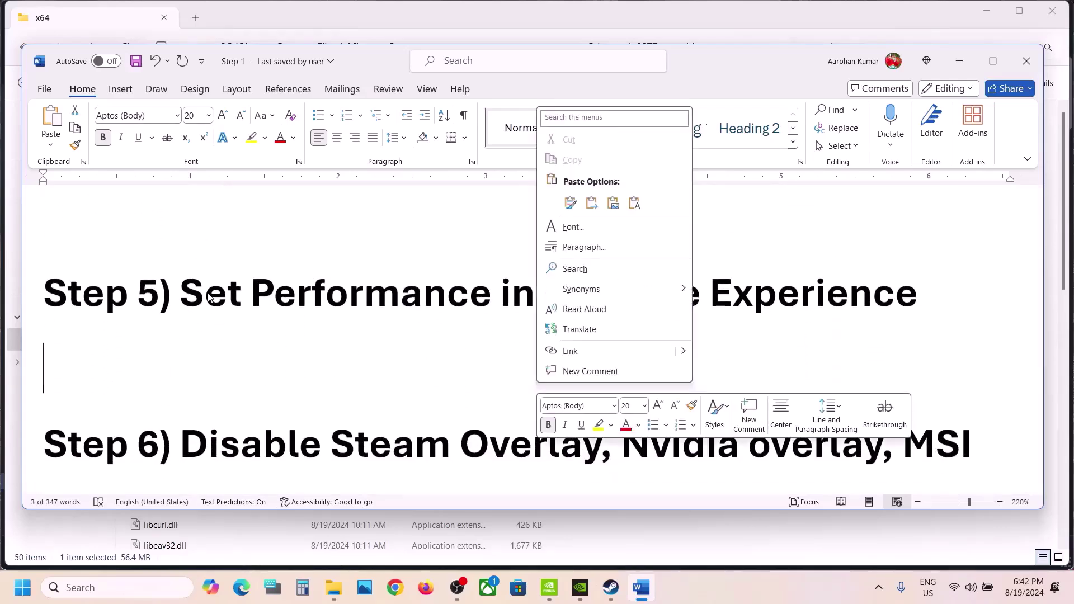
click(222, 334)
drag(180, 294, 824, 275)
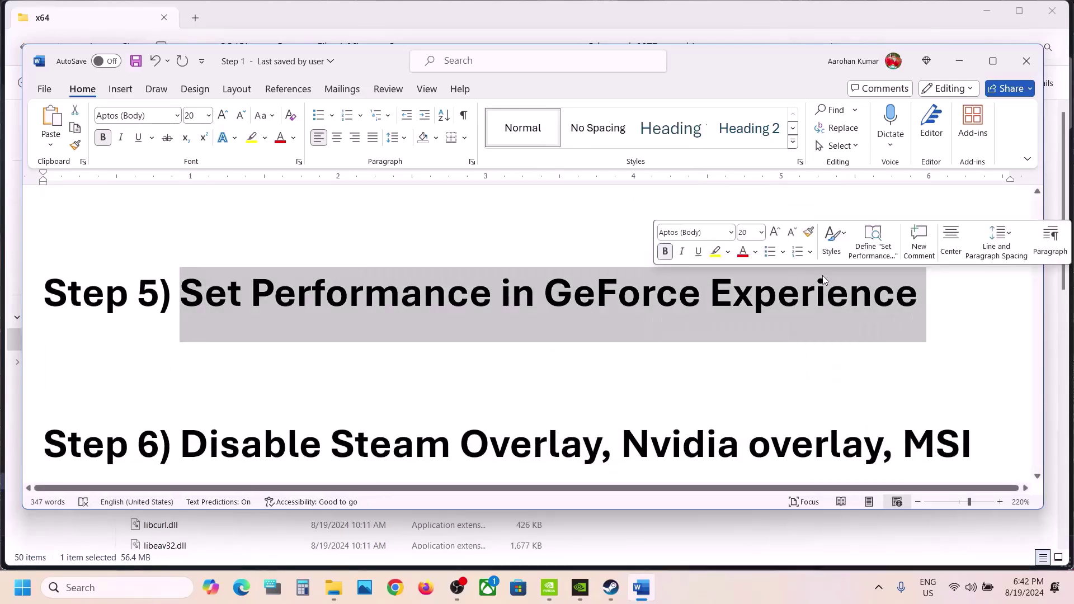
- In GeForce Experience, set Cyberpunk 2077's plugged-in custom settings to optimize fully for Performance and apply them
click(579, 588)
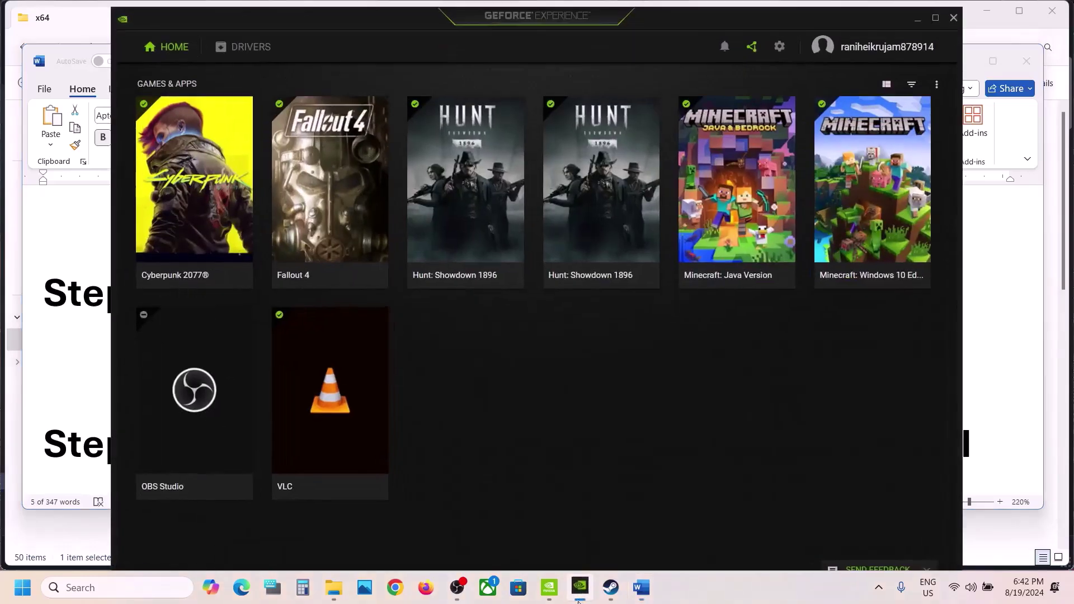
mouse_move(199, 193)
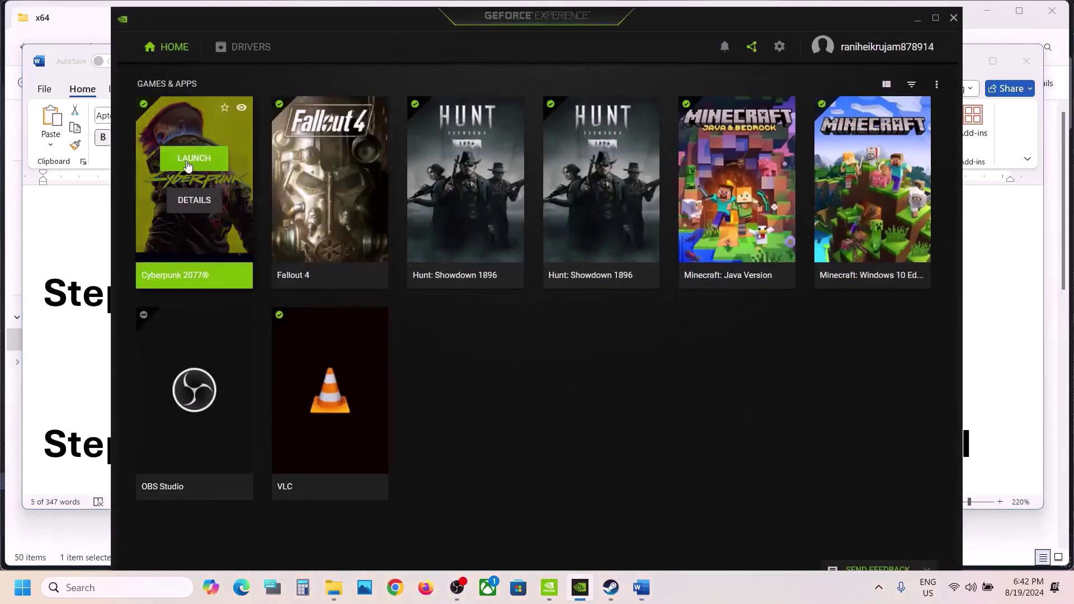
click(195, 200)
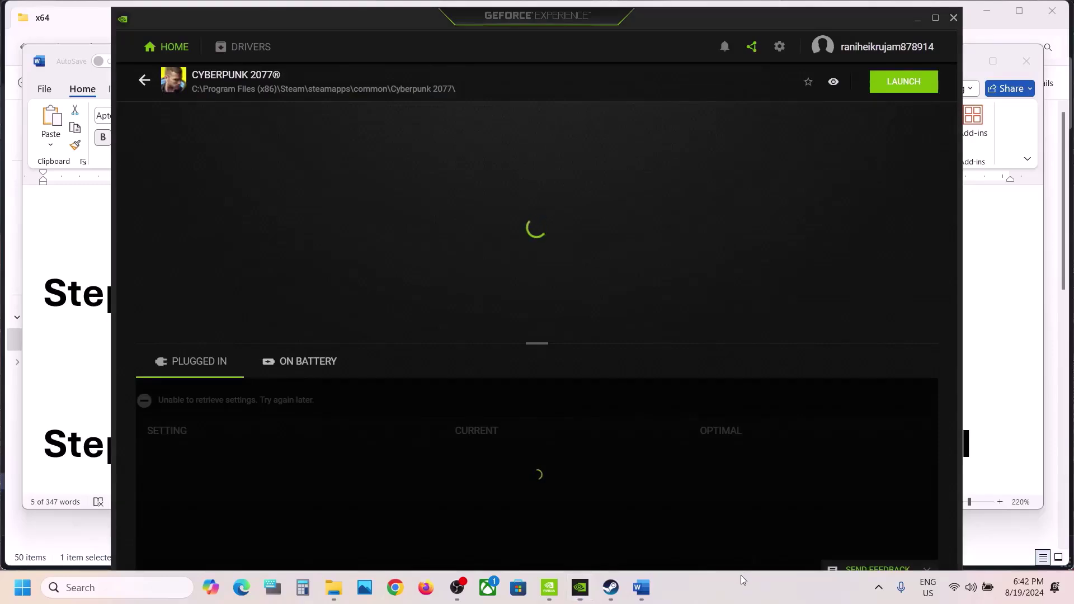
key(super+Up)
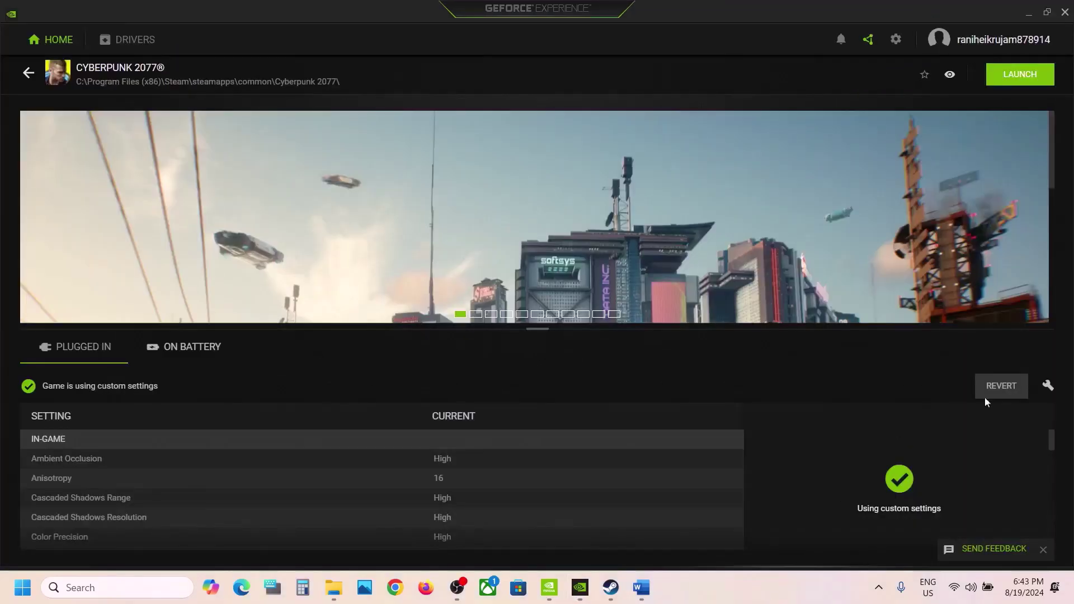
click(1048, 388)
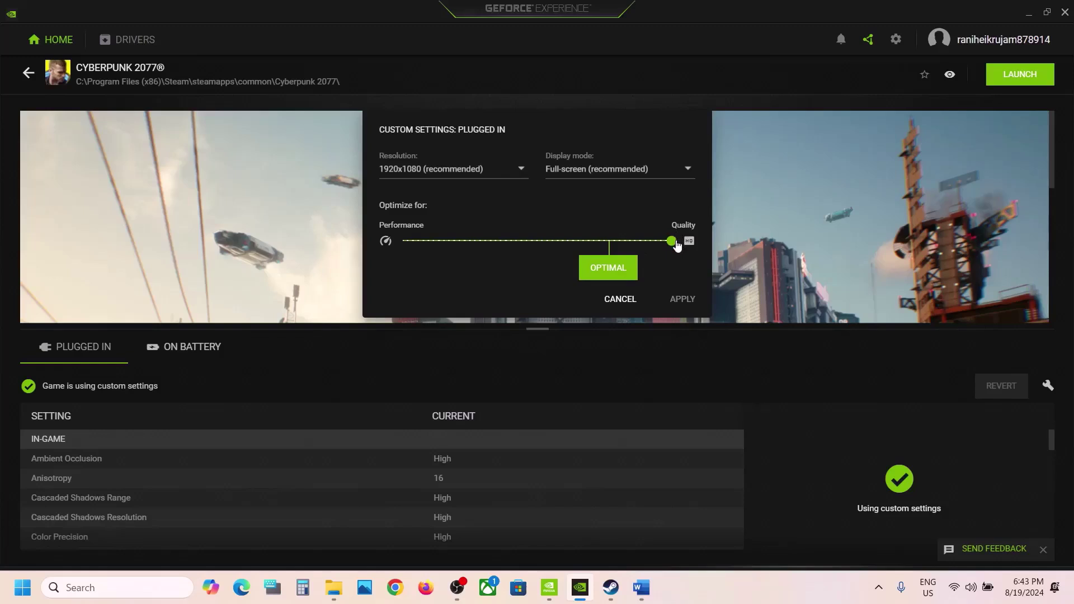
drag(672, 241, 377, 250)
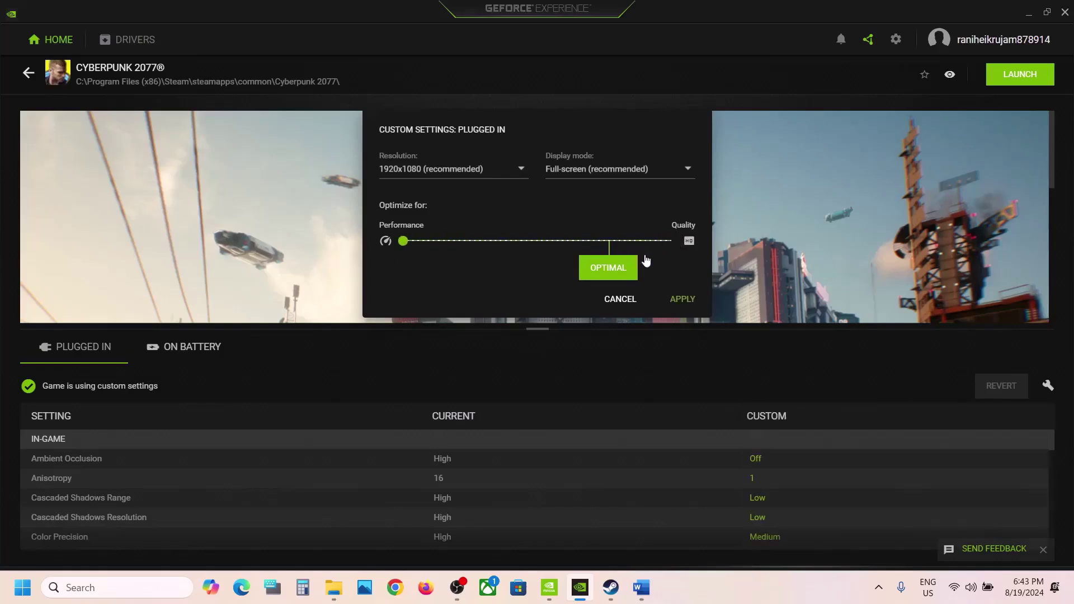
click(673, 299)
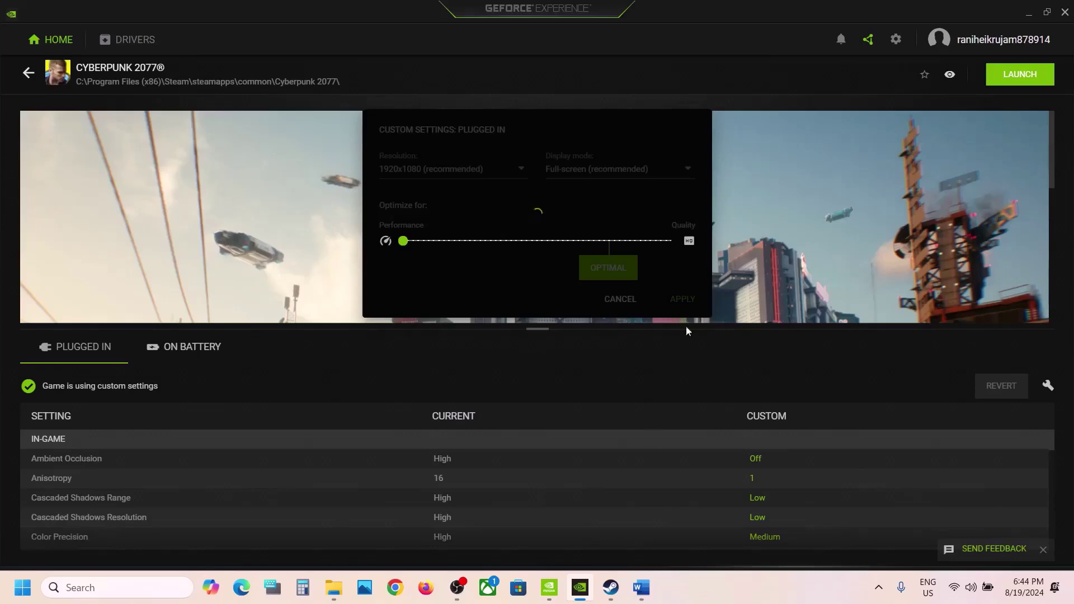
- Return to the Word document and read Step 6 on disabling the Steam, Nvidia, MSI Afterburner and Discord overlays
click(607, 590)
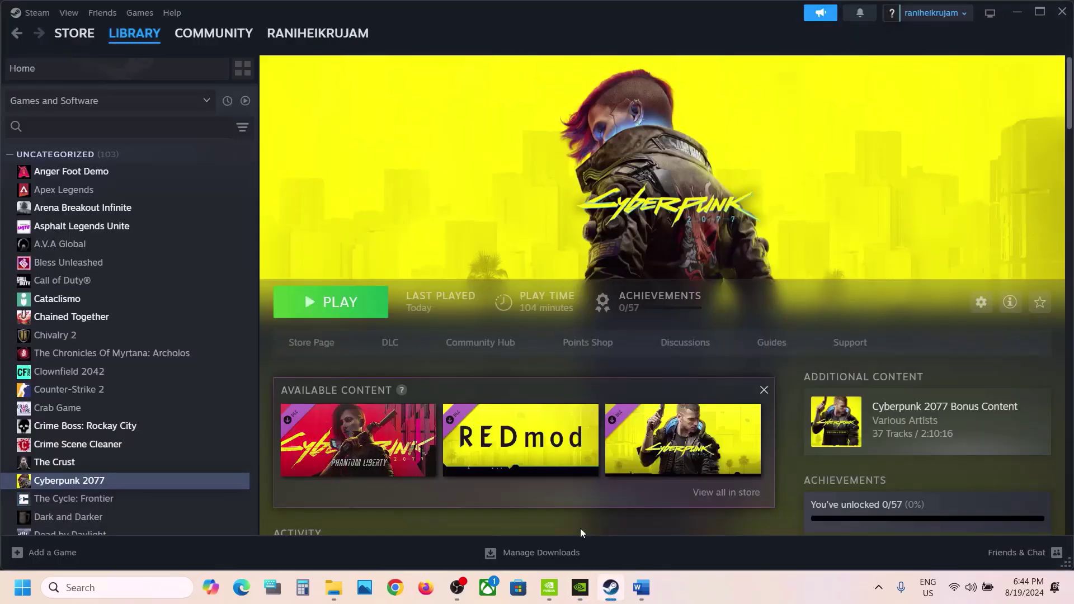
click(641, 588)
scroll(428, 380, down, 3)
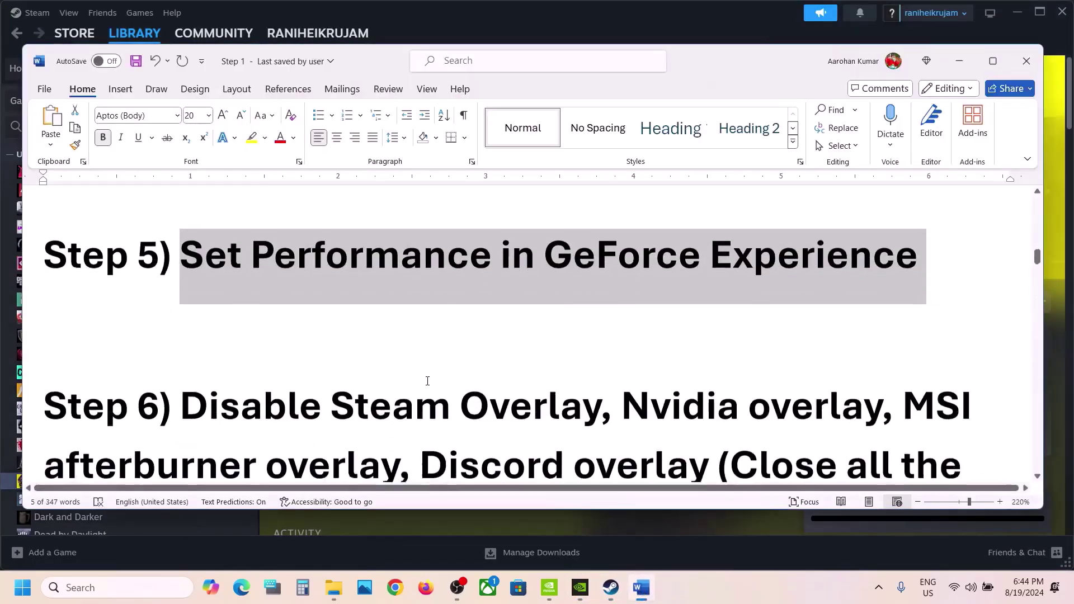
drag(182, 338, 420, 396)
scroll(457, 350, down, 1)
drag(436, 358, 705, 363)
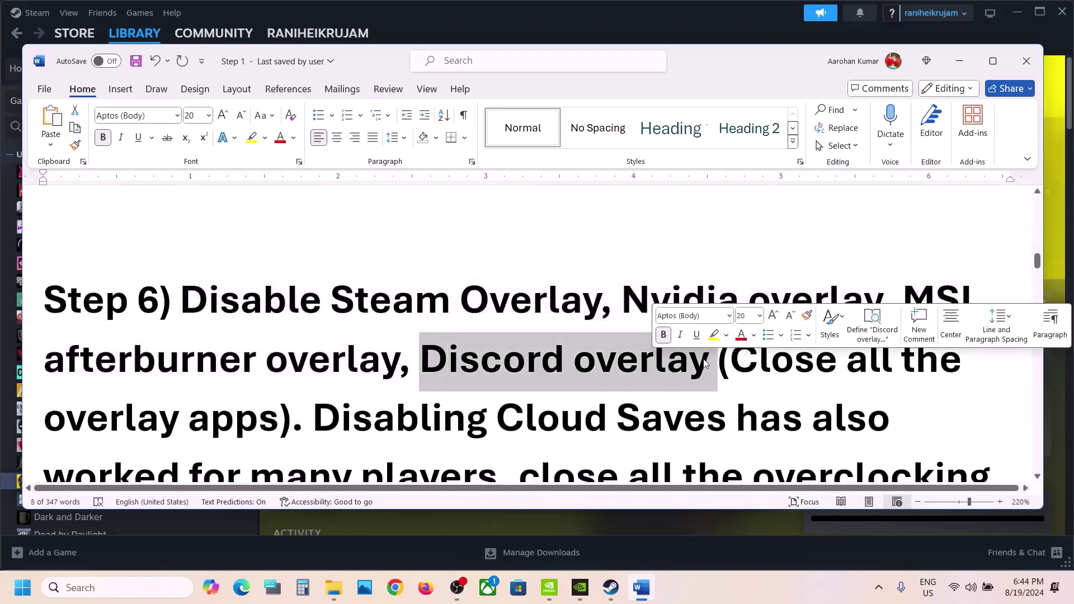
click(347, 361)
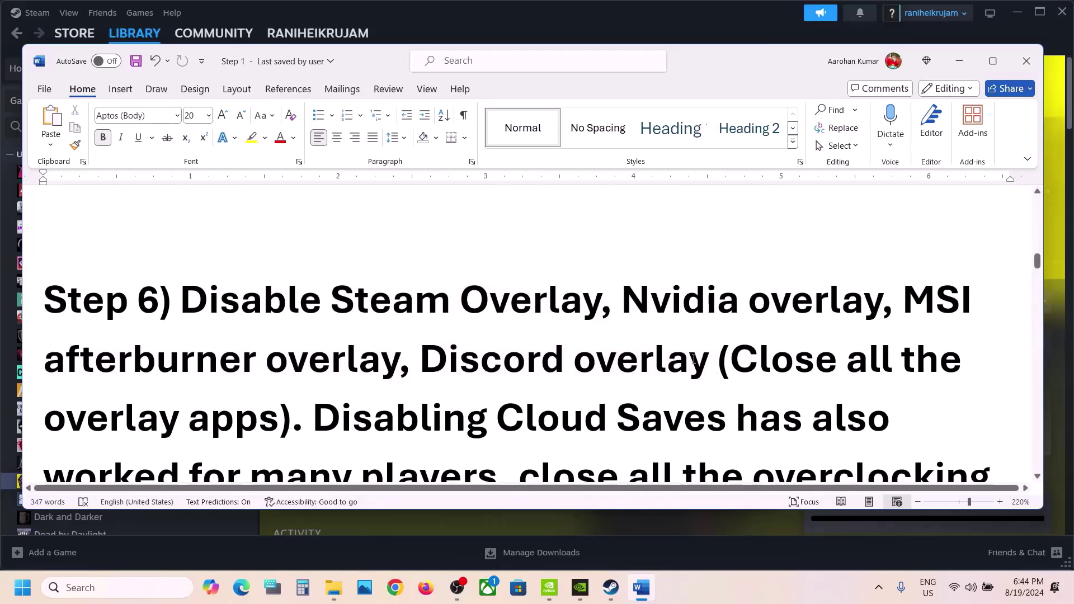
double_click(736, 362)
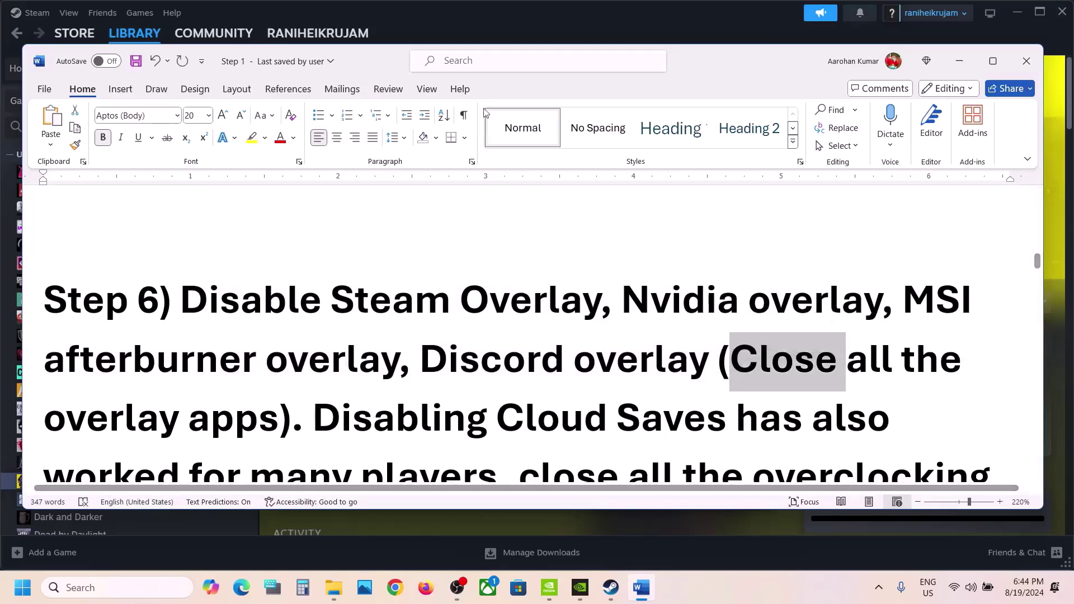
- Switch to Steam and turn off the in-game Steam Overlay in Cyberpunk 2077's properties, finishing back in the Word document
key(alt+Tab)
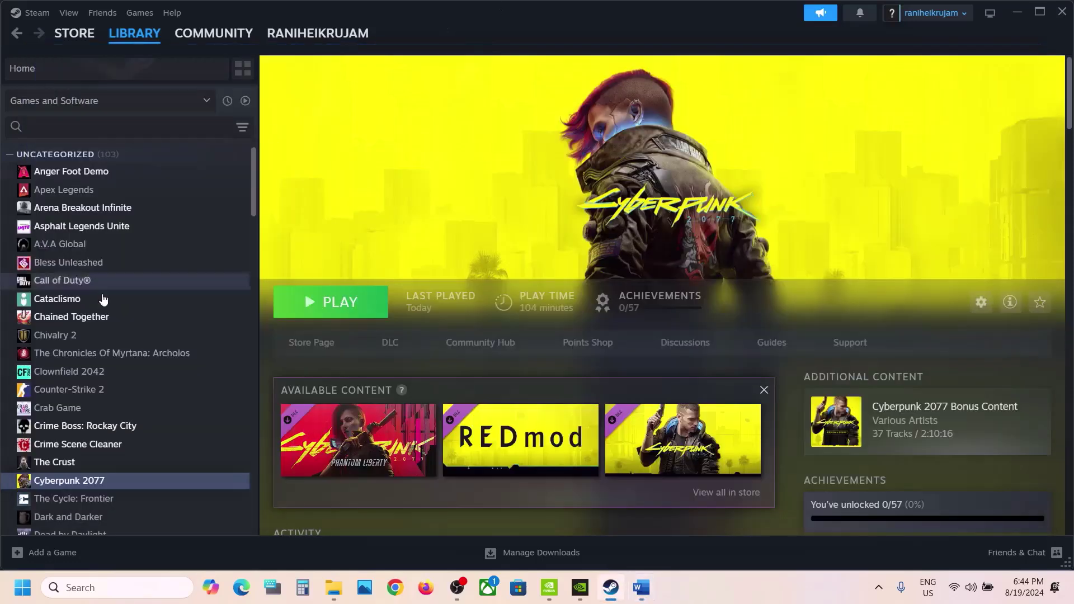
right_click(76, 482)
click(116, 467)
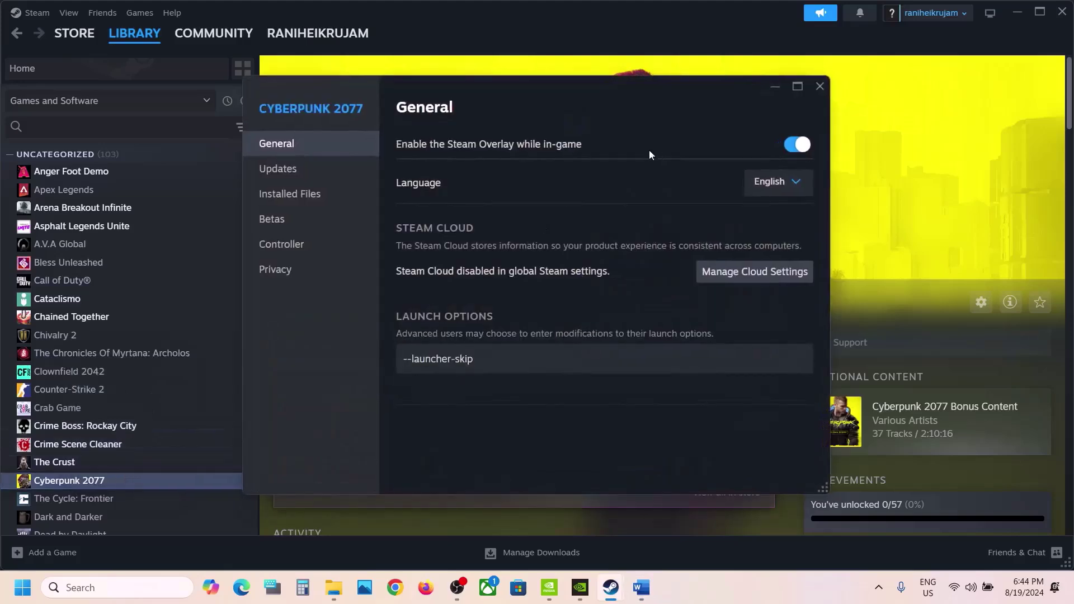
click(797, 146)
click(820, 86)
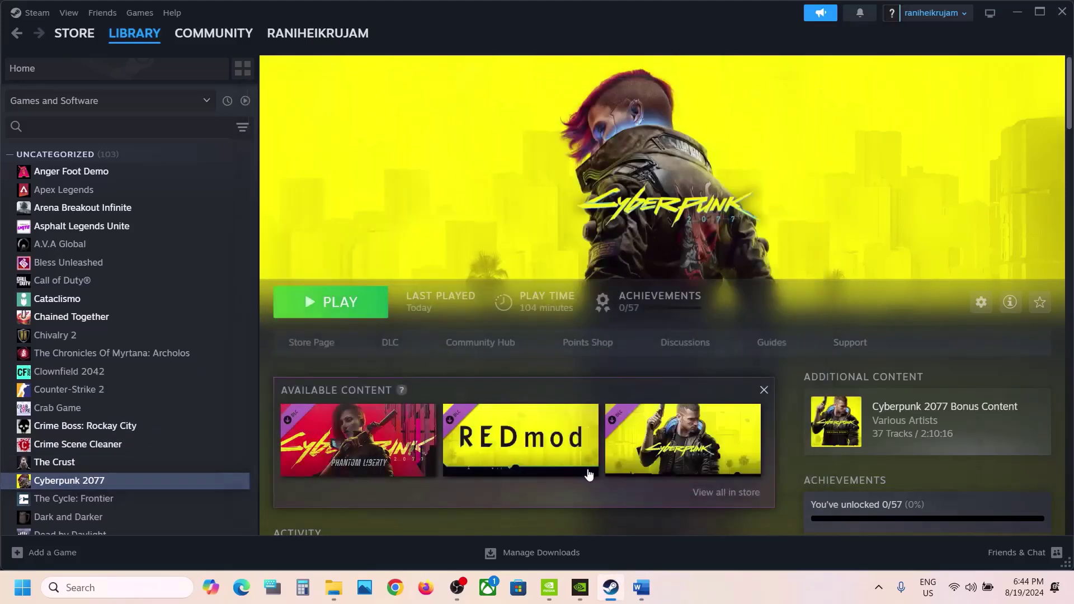
click(641, 589)
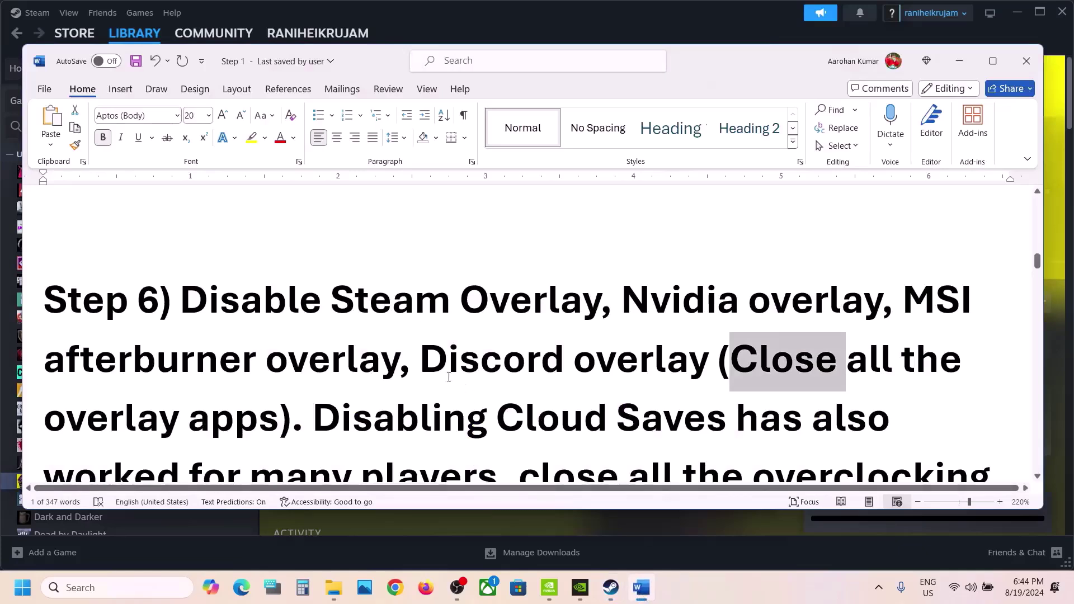
- Read the Step 6 advice on the Discord overlay, closing all overlay apps and disabling Cloud Saves in the document
drag(429, 365, 639, 364)
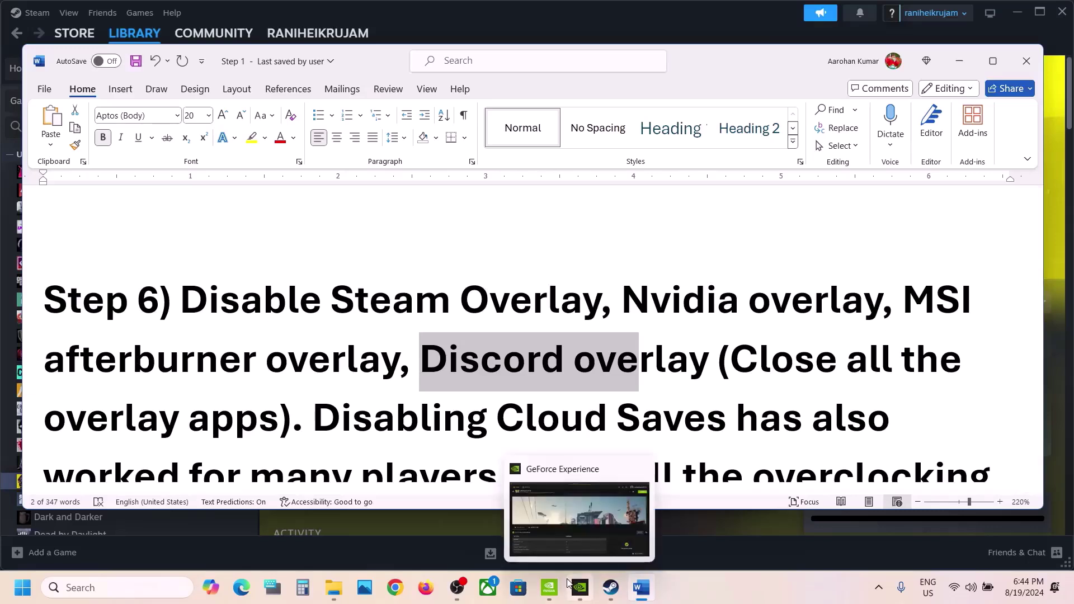
click(367, 411)
scroll(538, 347, down, 1)
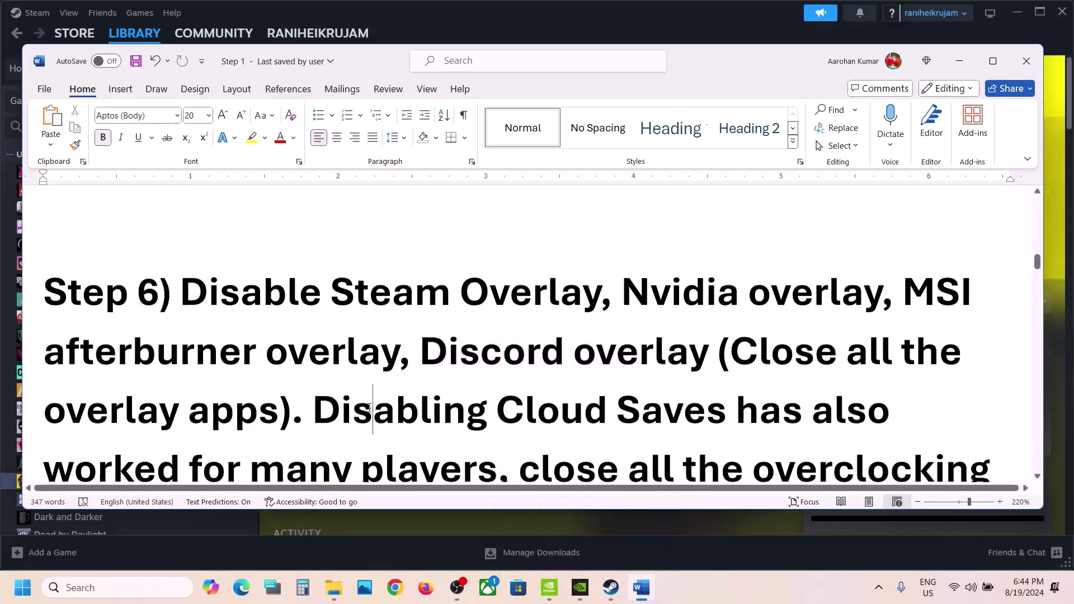
drag(745, 340, 280, 398)
click(280, 398)
scroll(272, 395, down, 3)
scroll(361, 247, down, 2)
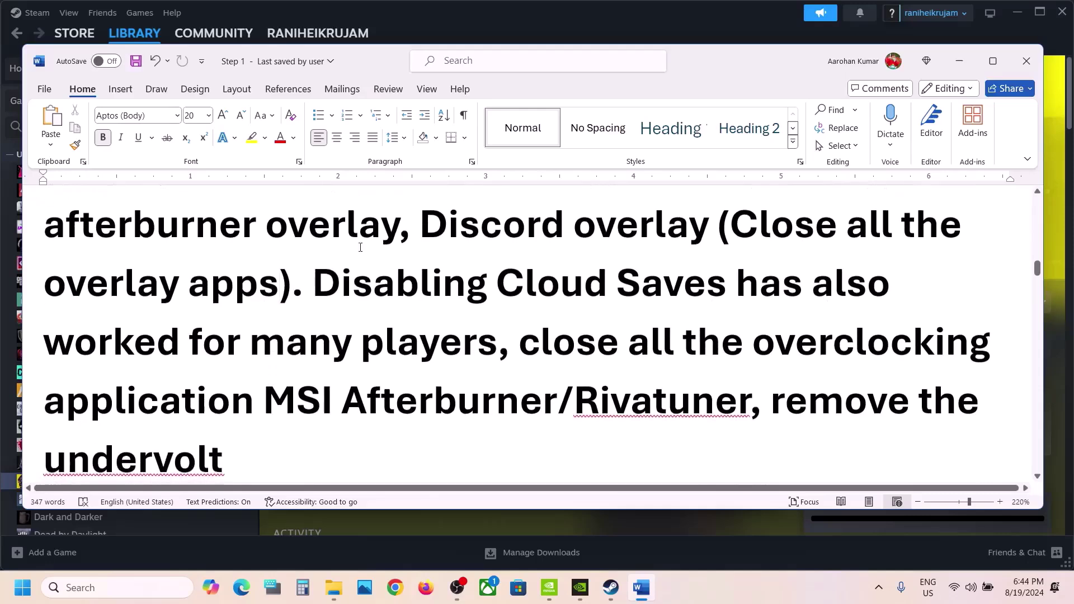
drag(321, 286, 736, 286)
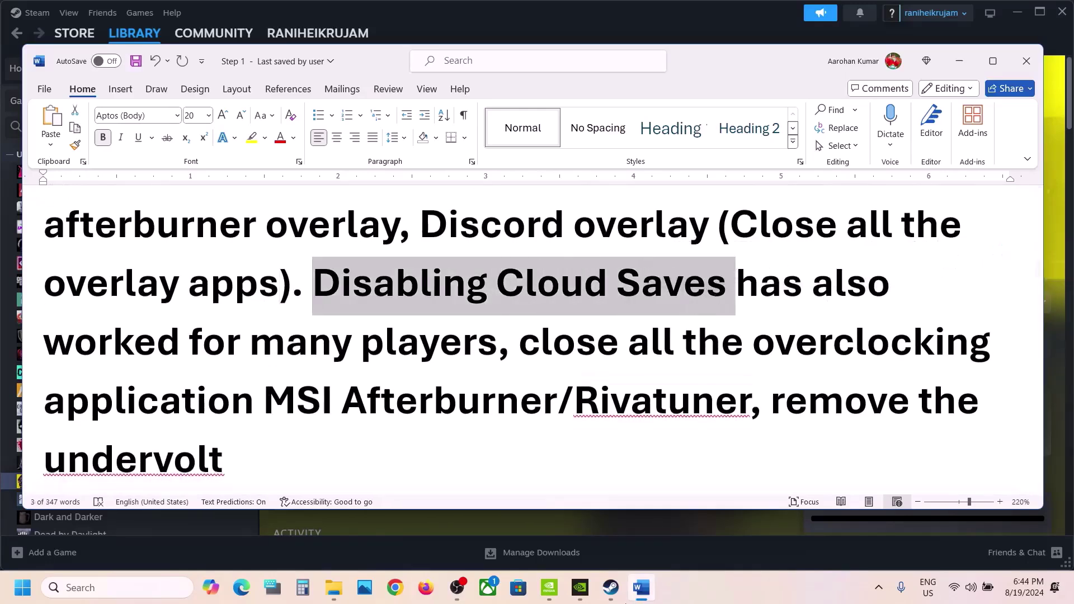
- Switch to Steam, check the Enable Steam Cloud setting through Cyberpunk 2077's properties, and return to the Word document
click(621, 600)
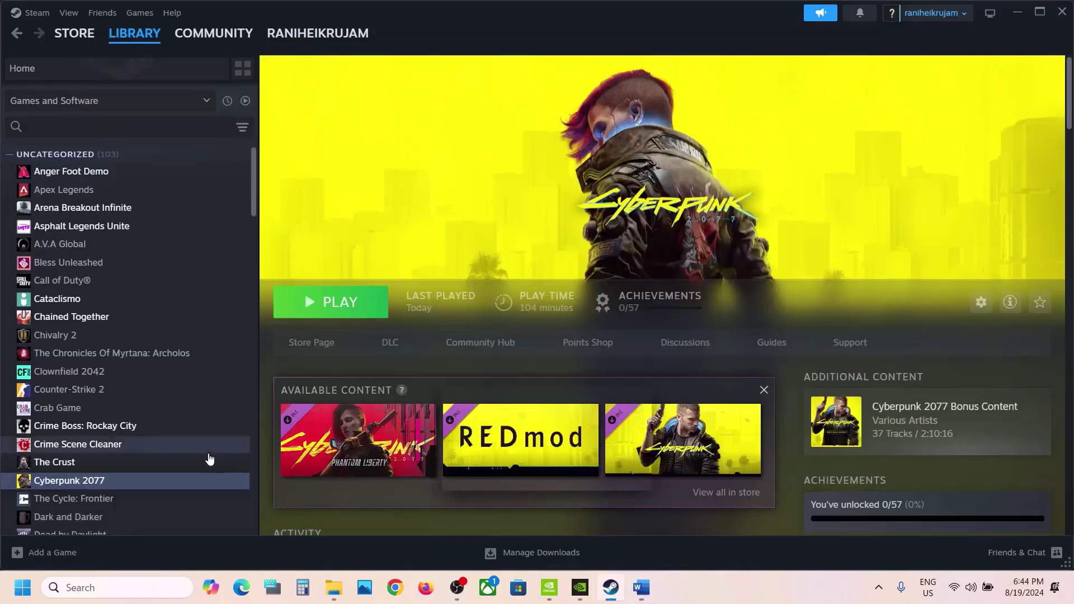
right_click(134, 481)
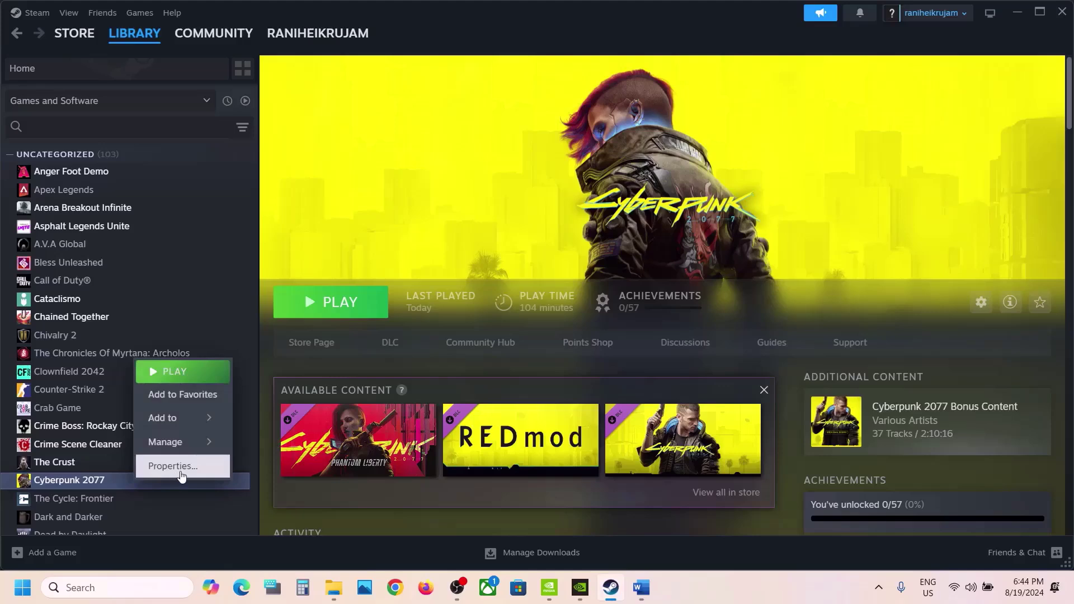
click(180, 464)
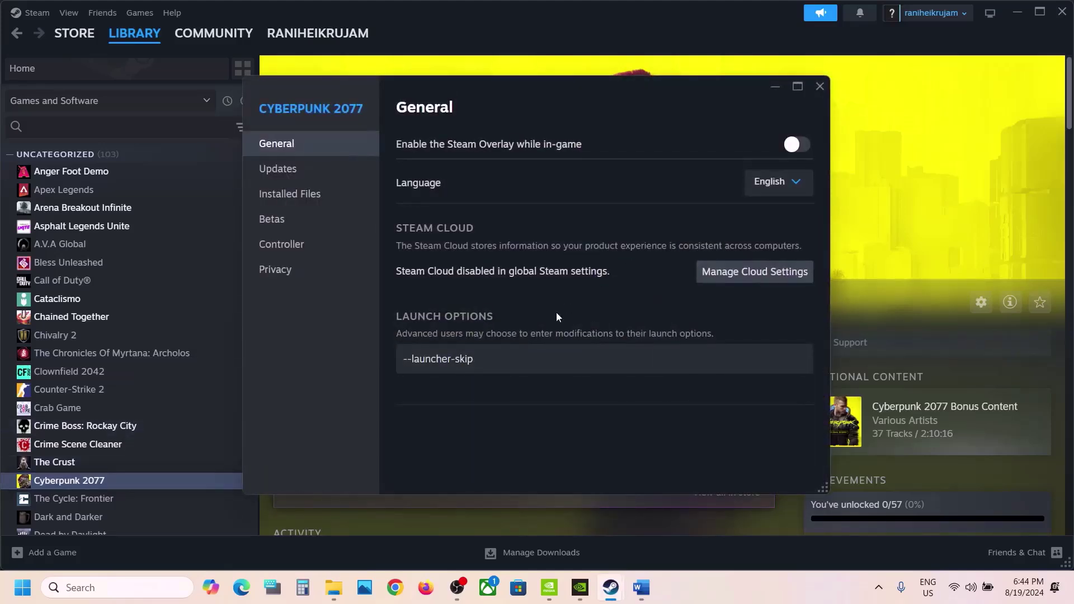
click(752, 274)
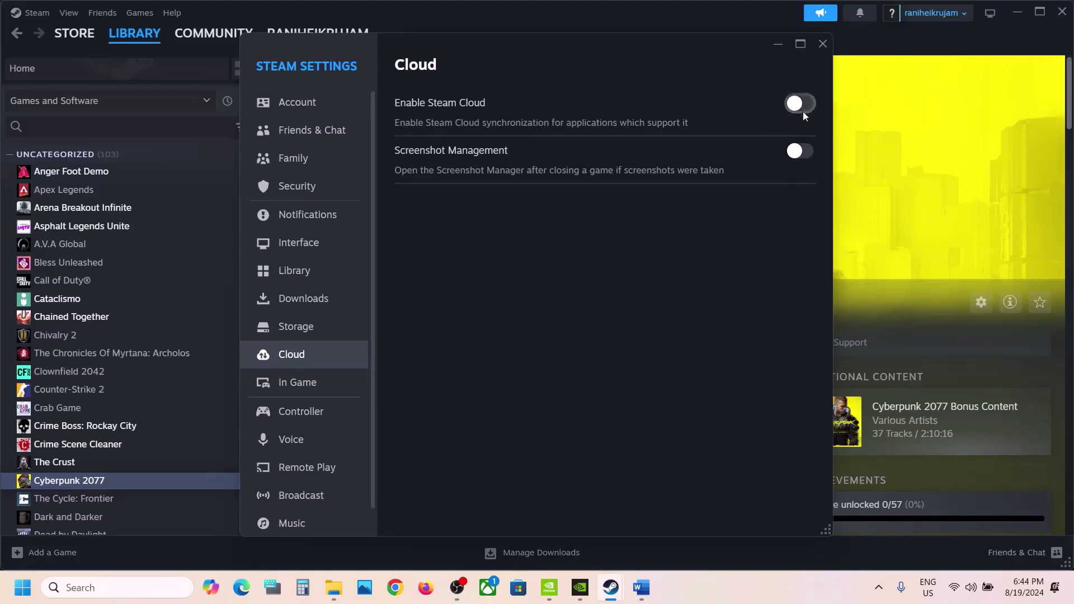
click(822, 45)
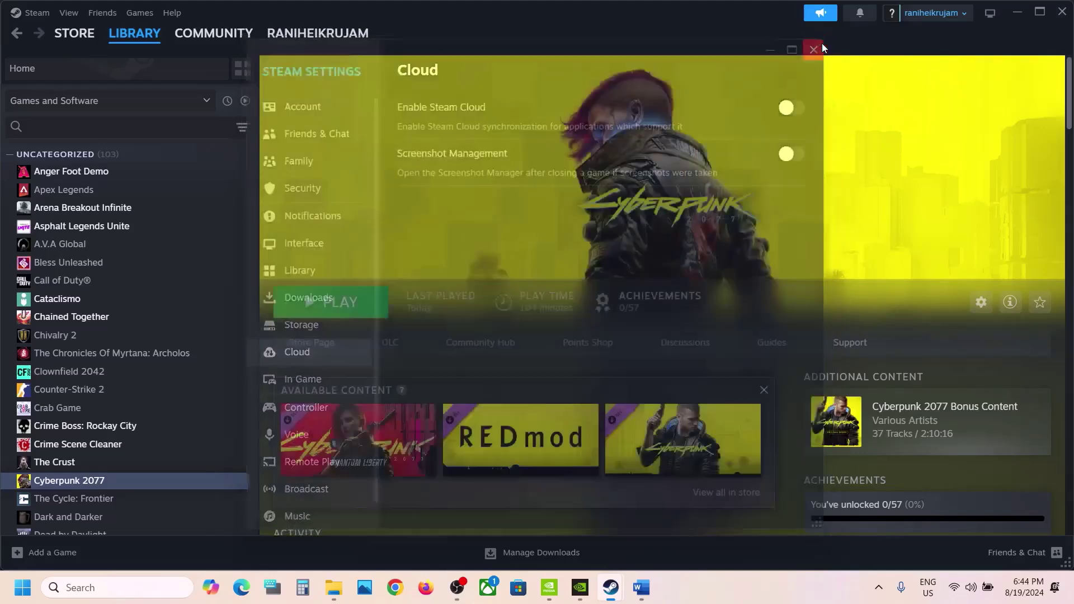
click(638, 598)
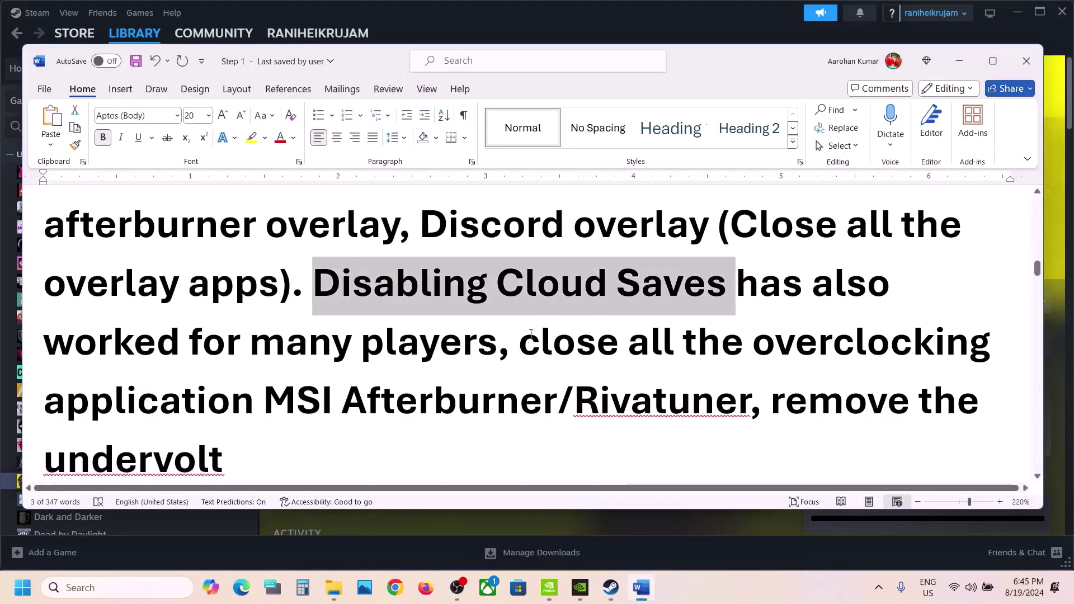
- Read the end of Step 6 on closing overclocking applications and Step 7 on selecting the graphics card in Nvidia Control Panel
drag(529, 339, 750, 398)
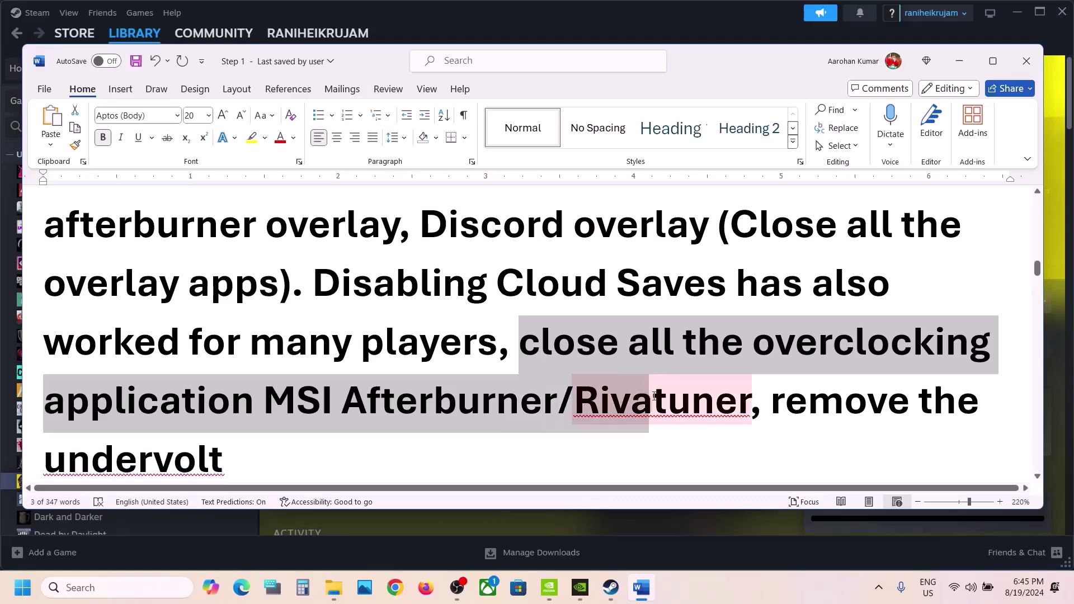
click(751, 399)
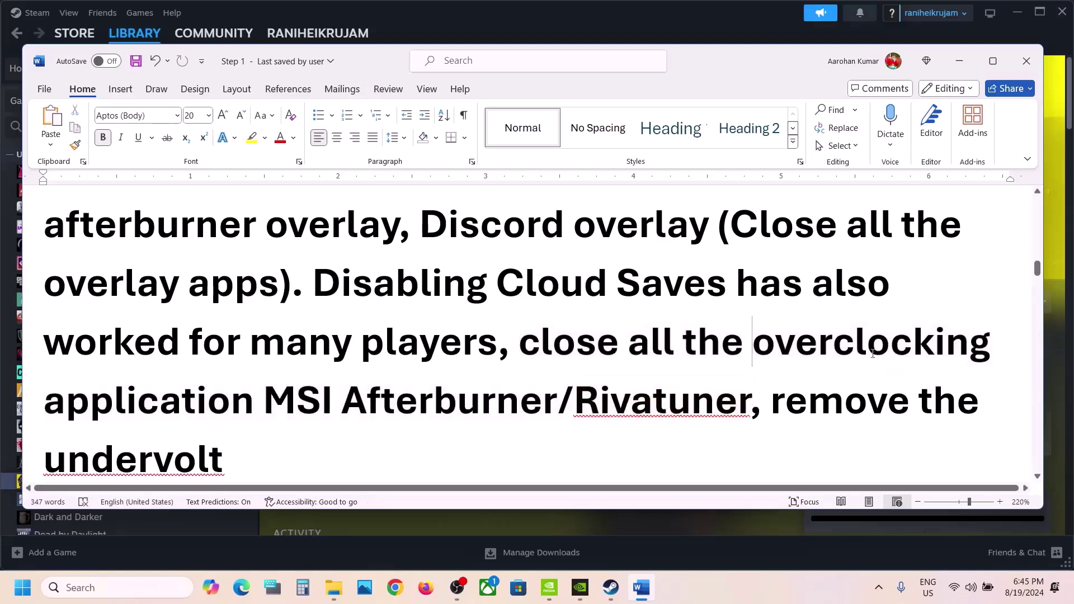
drag(873, 354, 898, 442)
click(472, 426)
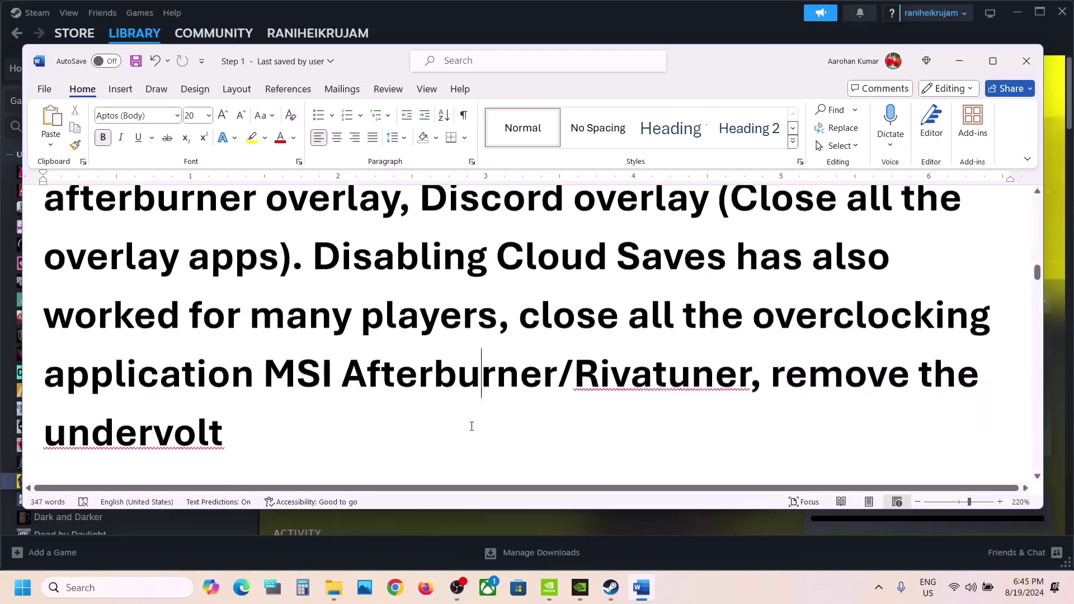
scroll(472, 427, down, 5)
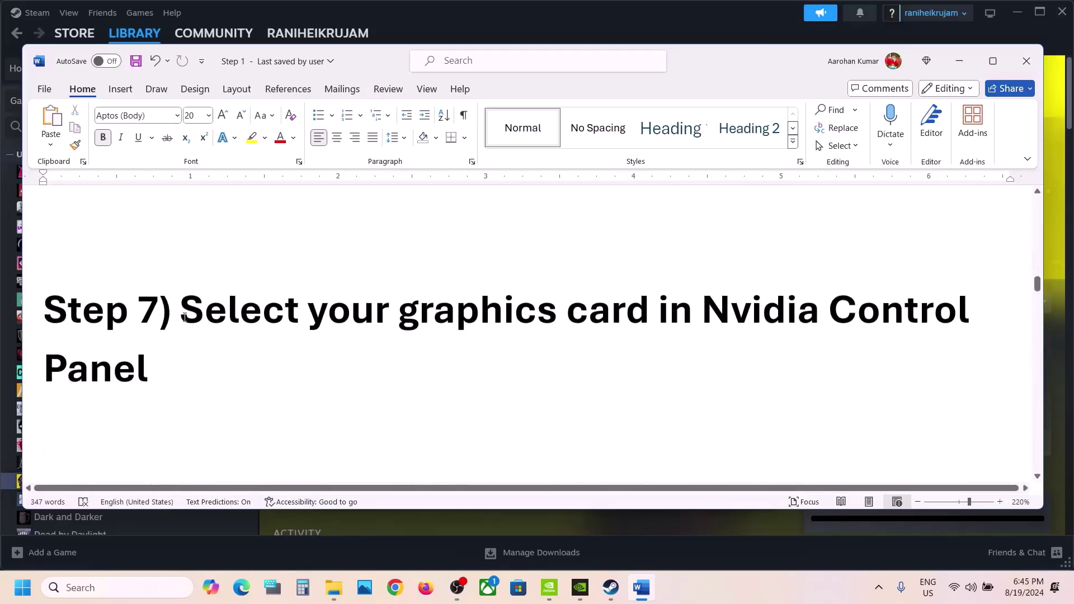
drag(184, 318, 792, 351)
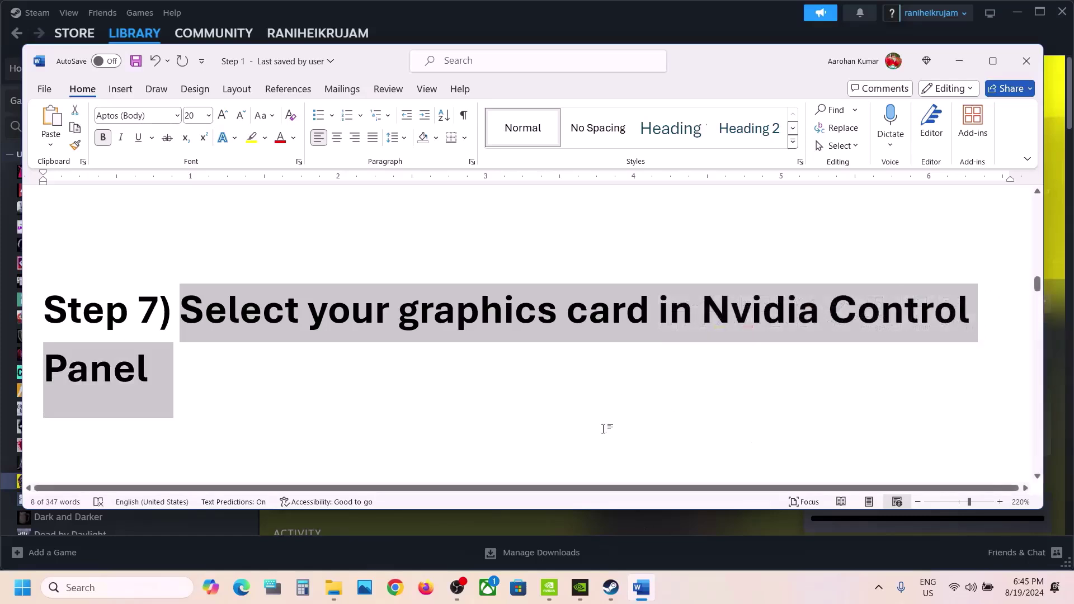
- Switch to NVIDIA Control Panel, set the PhysX processor to NVIDIA GeForce RTX 3050 Laptop GPU and apply it
click(550, 588)
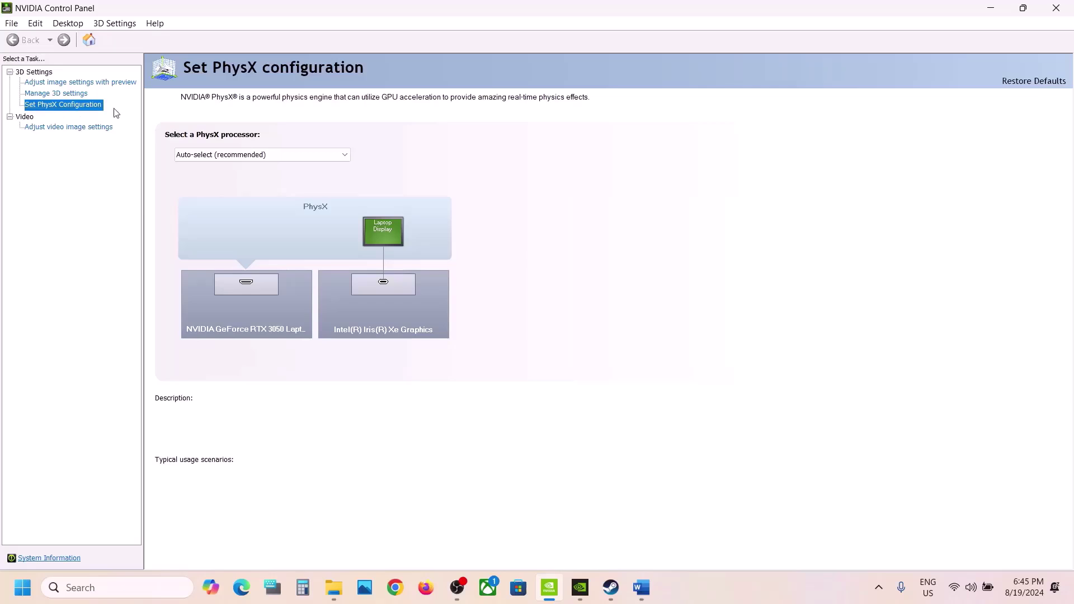
click(258, 154)
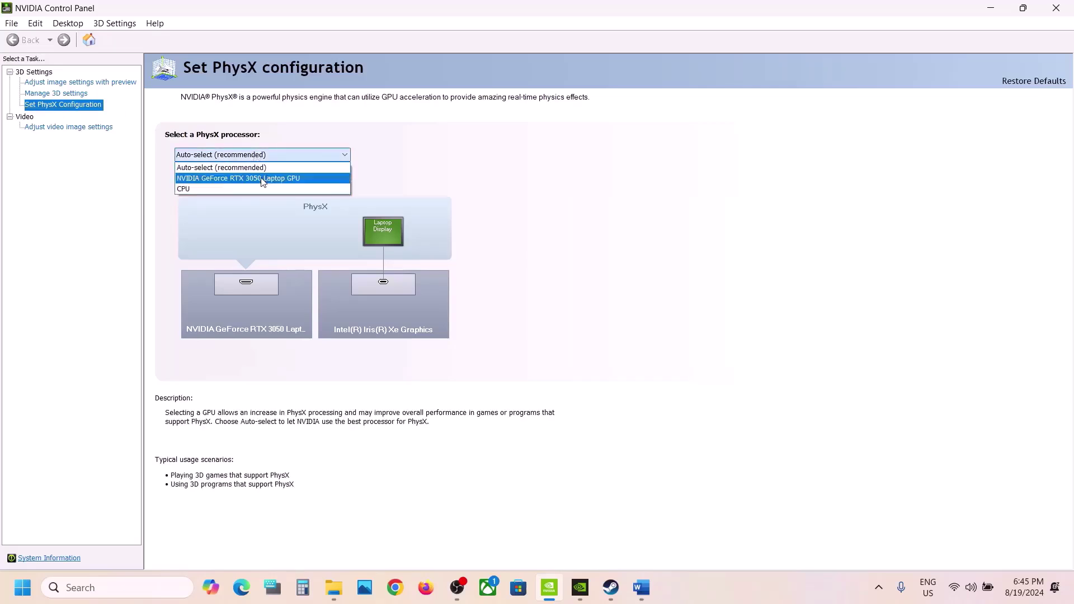
click(303, 175)
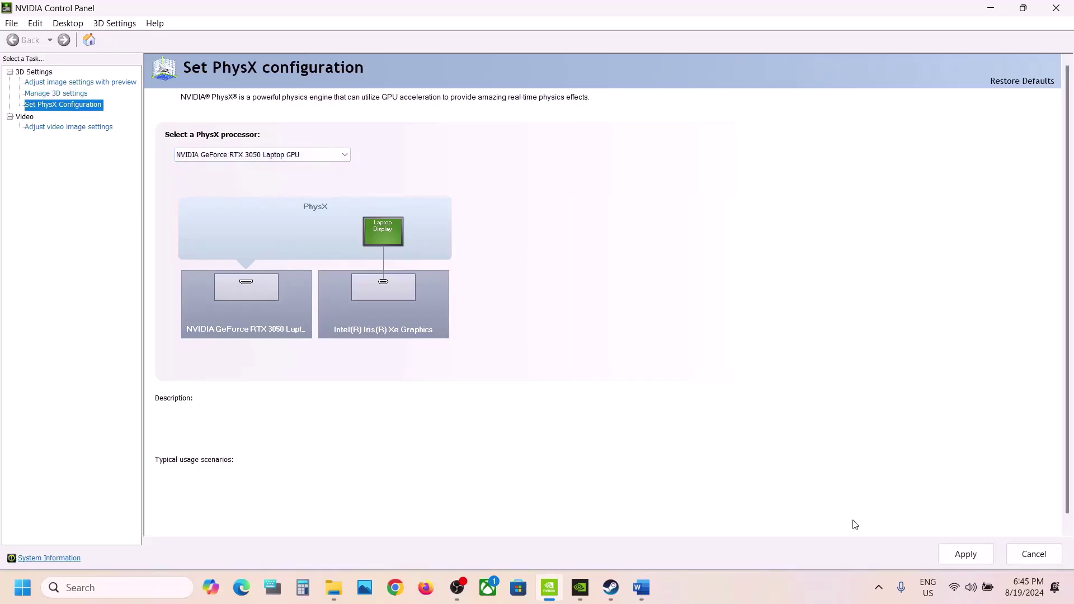
click(966, 552)
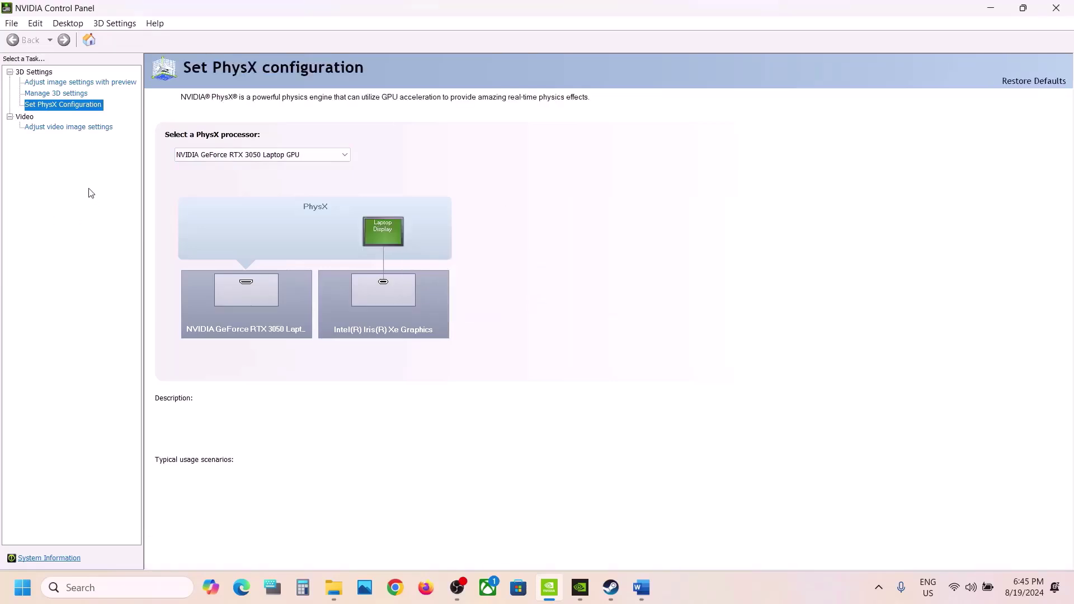
- Open the program-specific 3D settings and select Cyberpunk 2077 from the list of programs that can be added
click(62, 95)
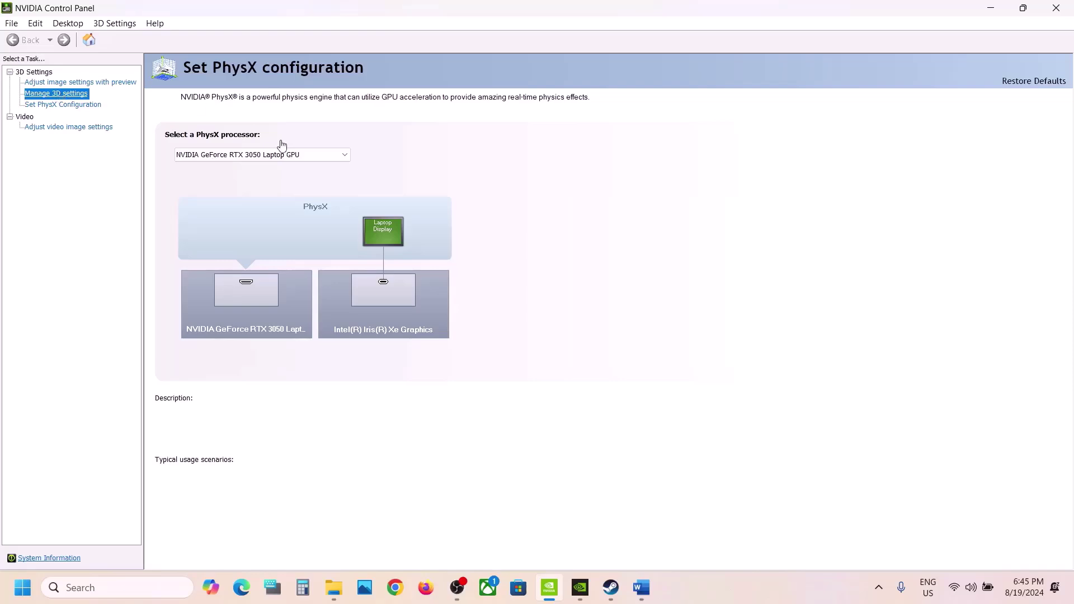
click(267, 162)
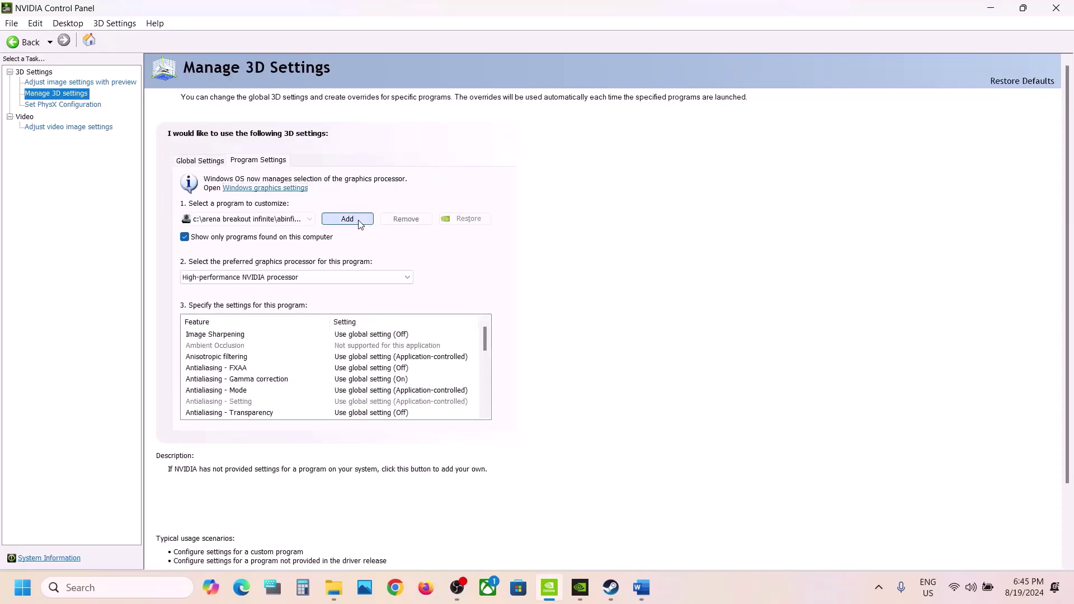
click(348, 218)
click(456, 241)
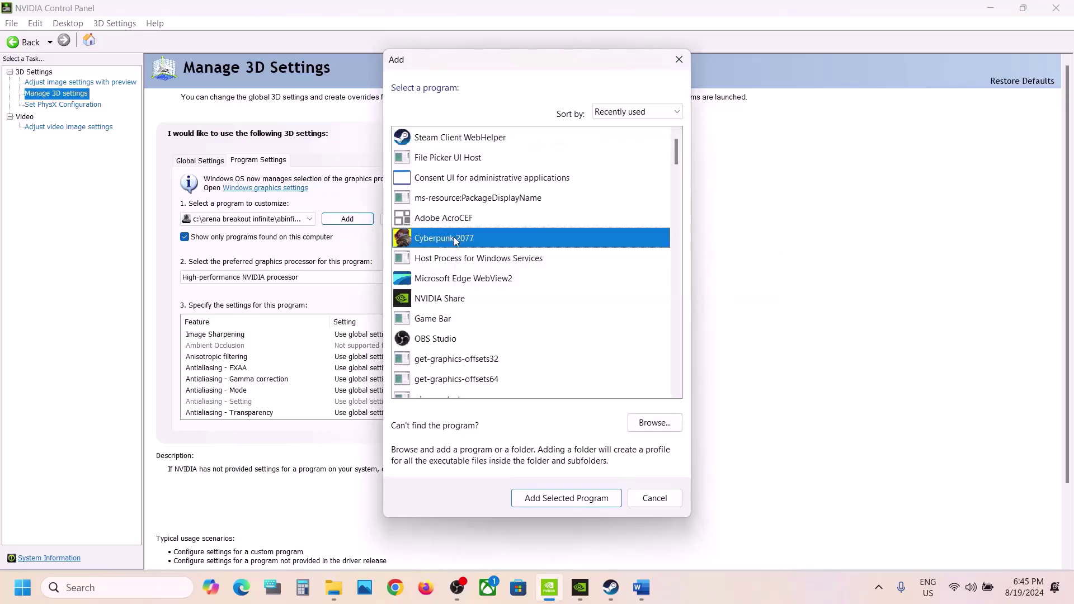
click(655, 422)
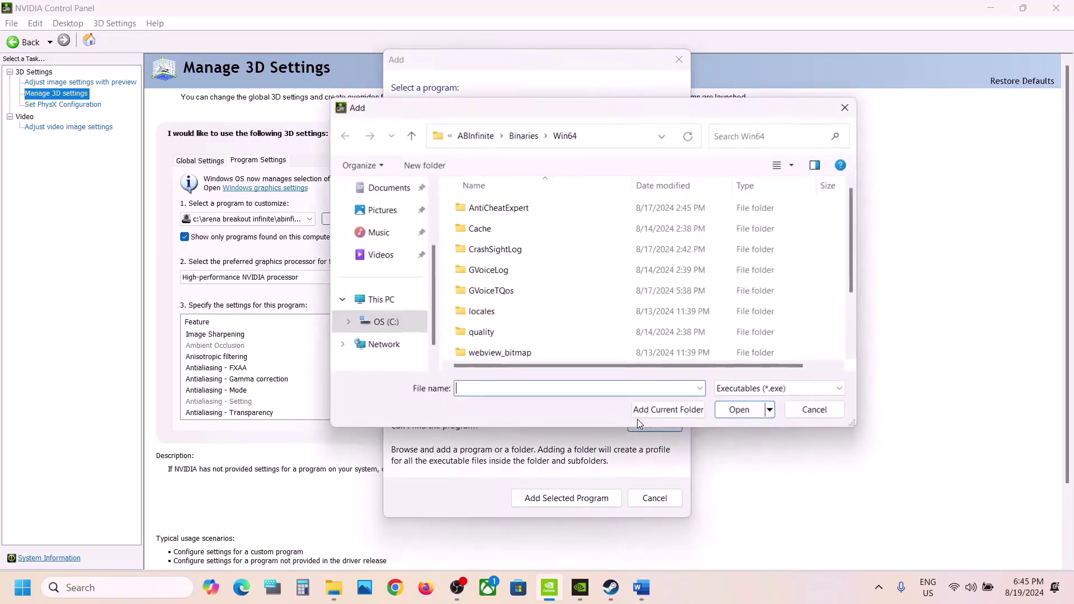
click(476, 136)
click(395, 321)
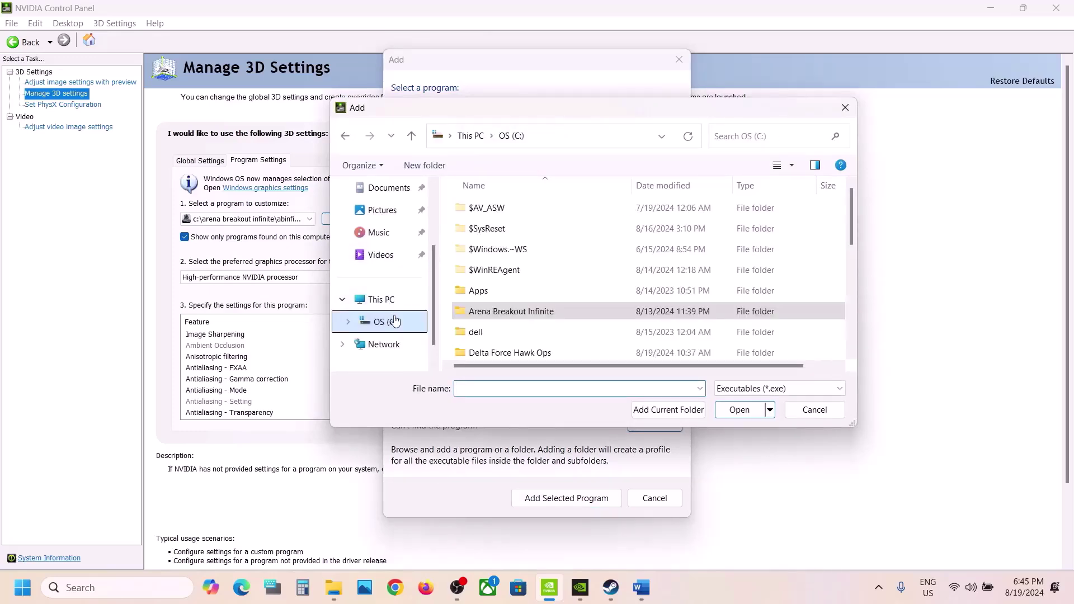
click(846, 107)
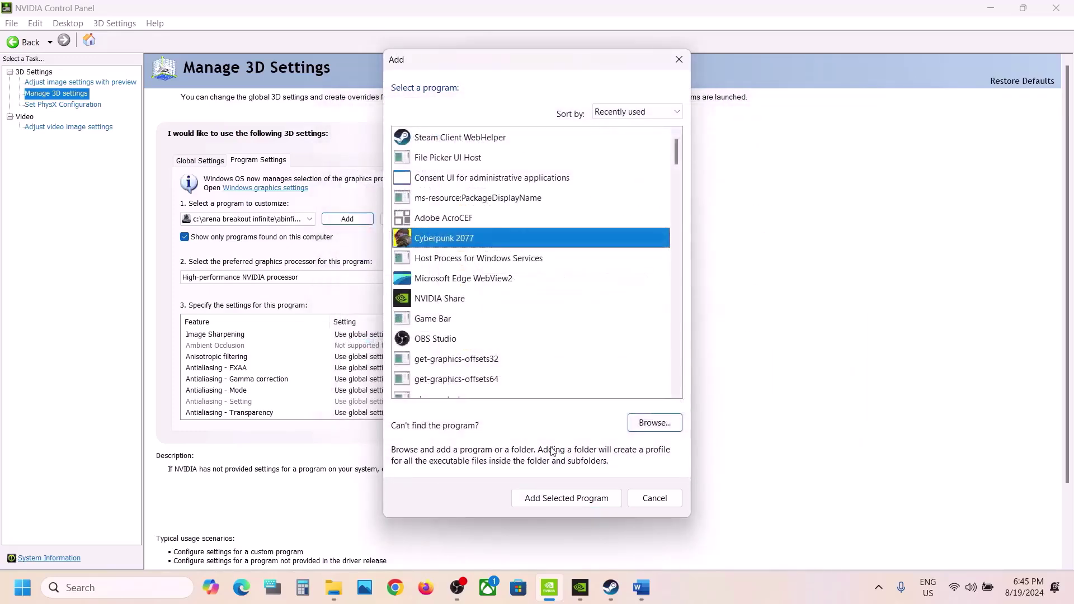
- Add Cyberpunk 2077 to the customized programs and set its preferred graphics processor to High-performance NVIDIA processor
click(475, 243)
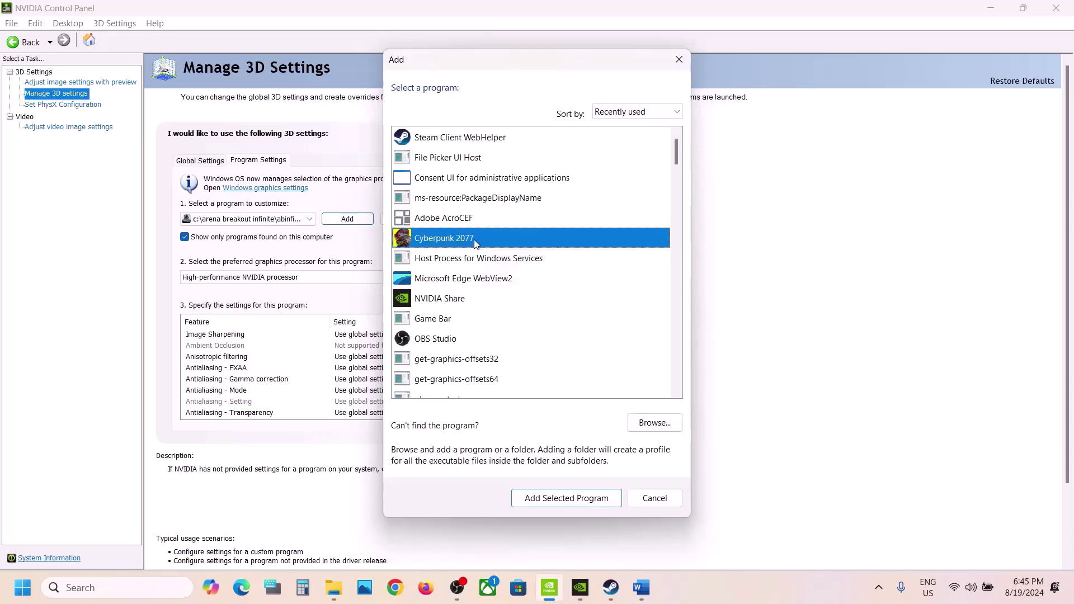
click(553, 498)
click(335, 278)
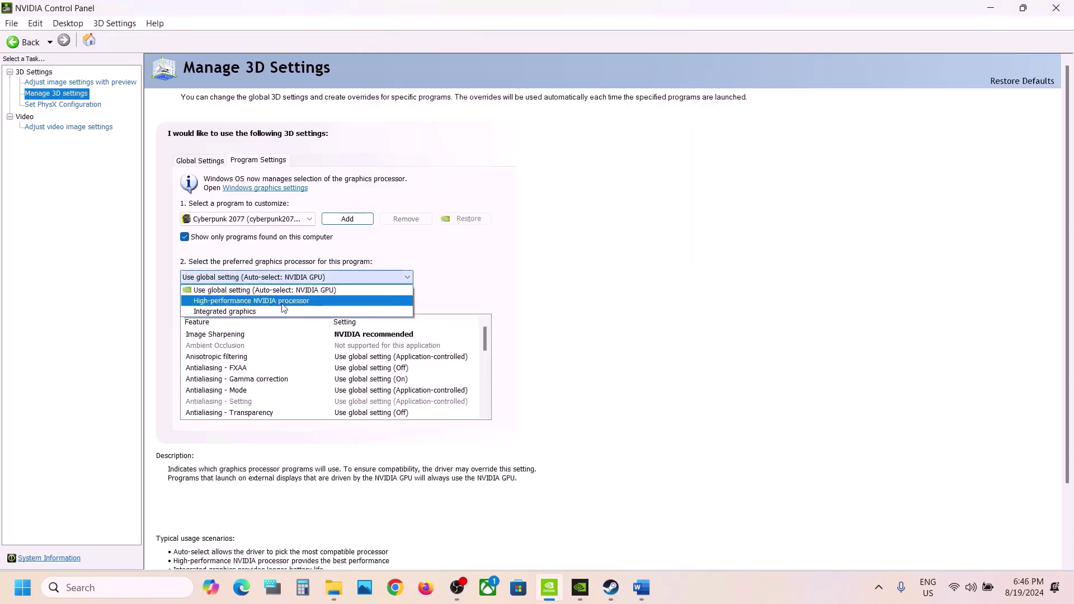
click(281, 303)
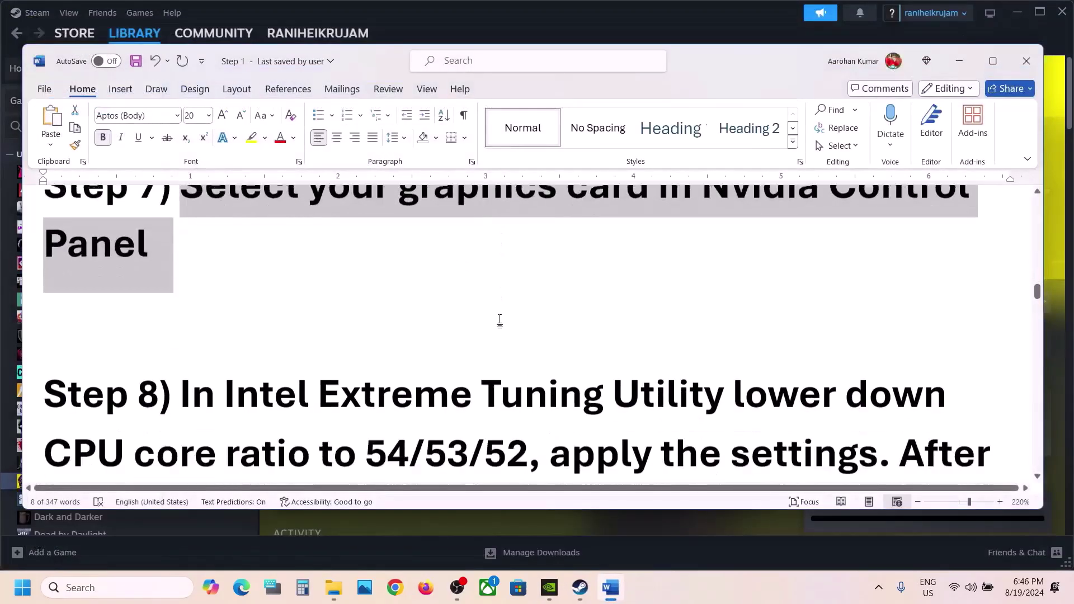
- In the Word document, read Step 8 on lowering the CPU core ratio in Intel Extreme Tuning Utility and repeating it after a restart
scroll(500, 320, down, 1)
scroll(275, 329, down, 1)
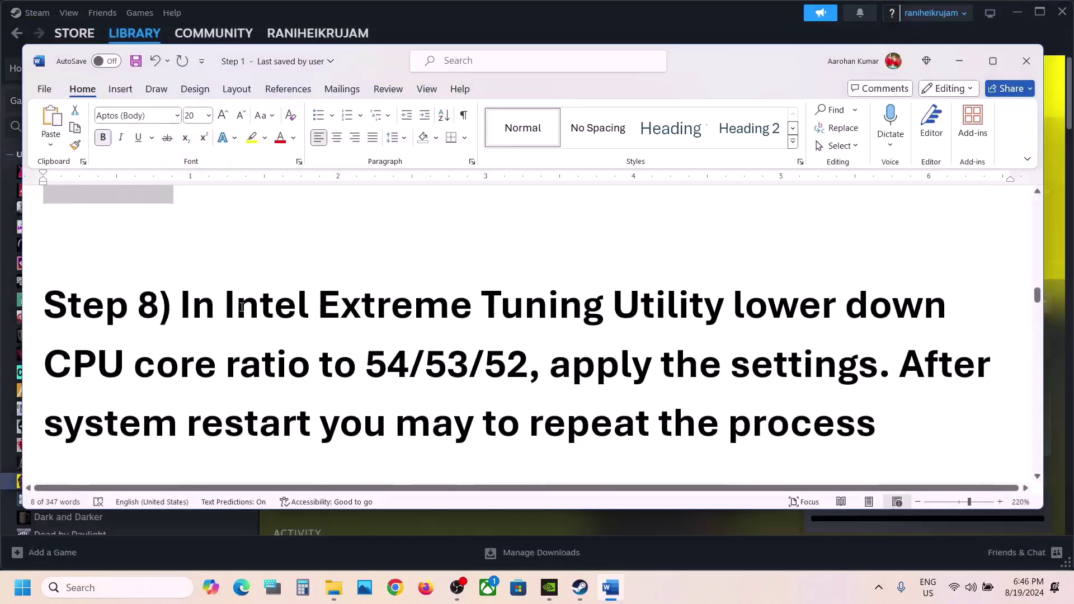
drag(225, 309, 367, 362)
click(742, 308)
click(516, 370)
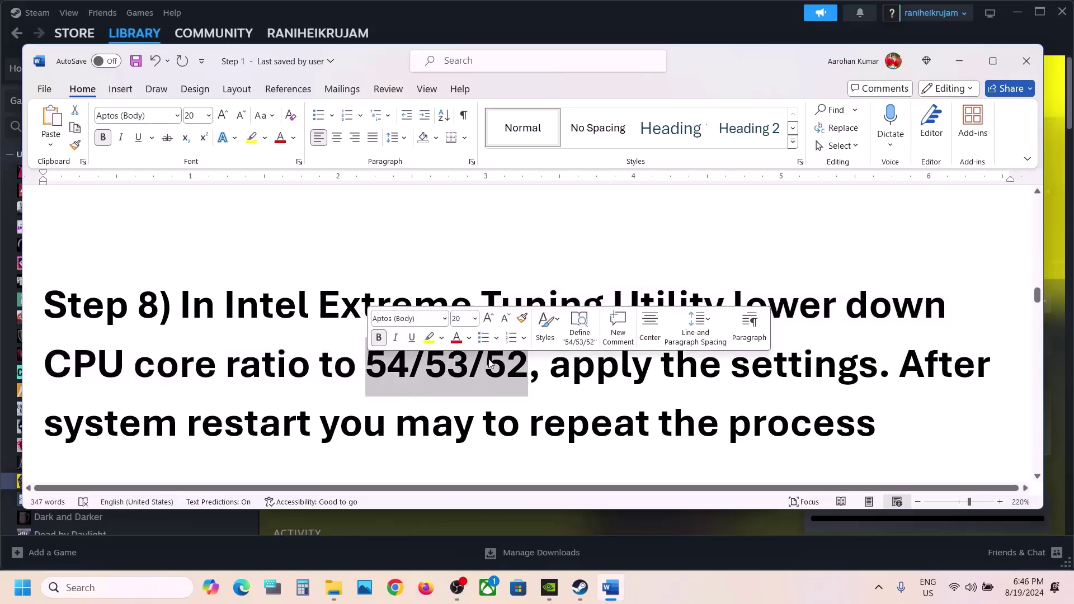
click(552, 367)
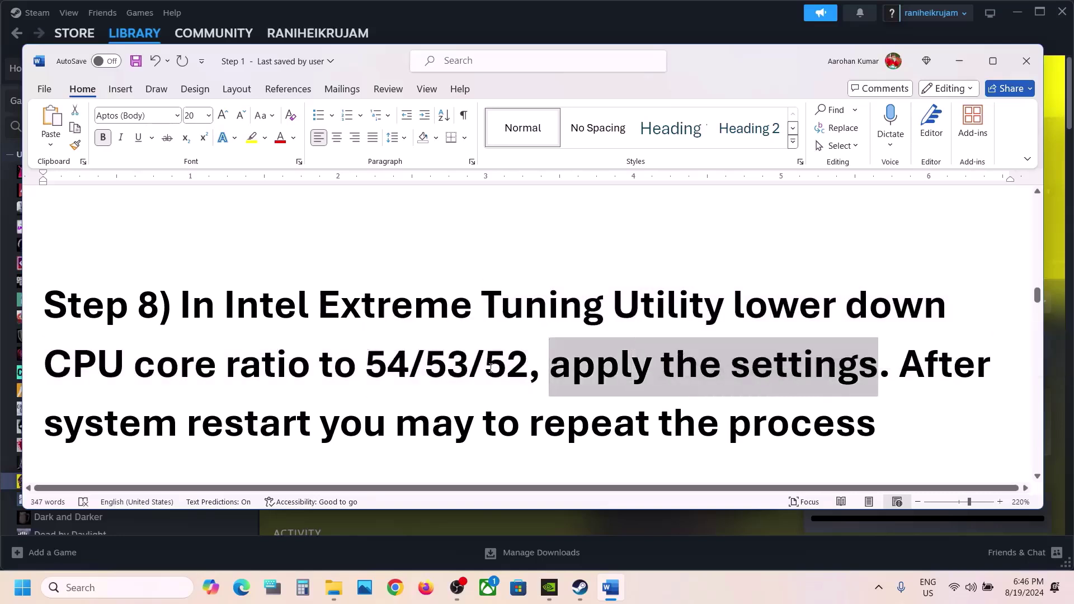
double_click(400, 371)
drag(604, 369, 876, 369)
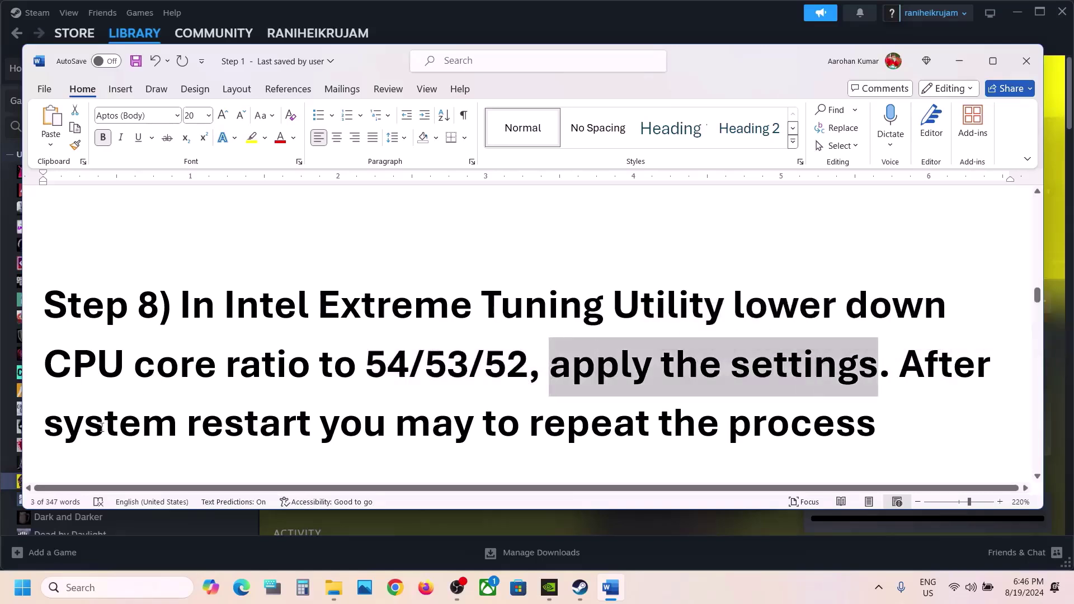
drag(101, 427, 395, 426)
click(358, 365)
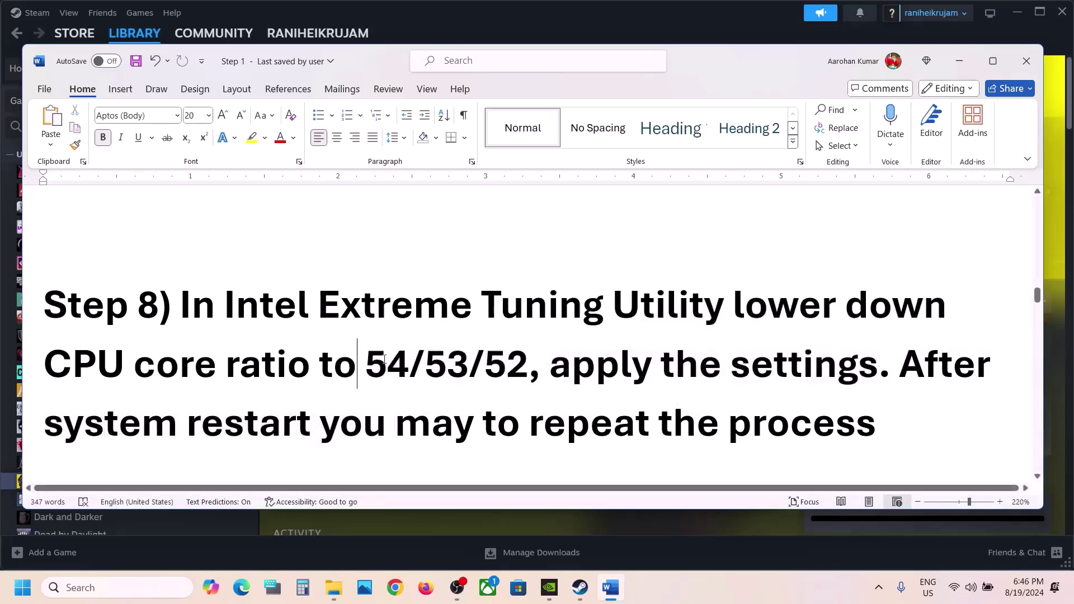
drag(503, 432, 875, 431)
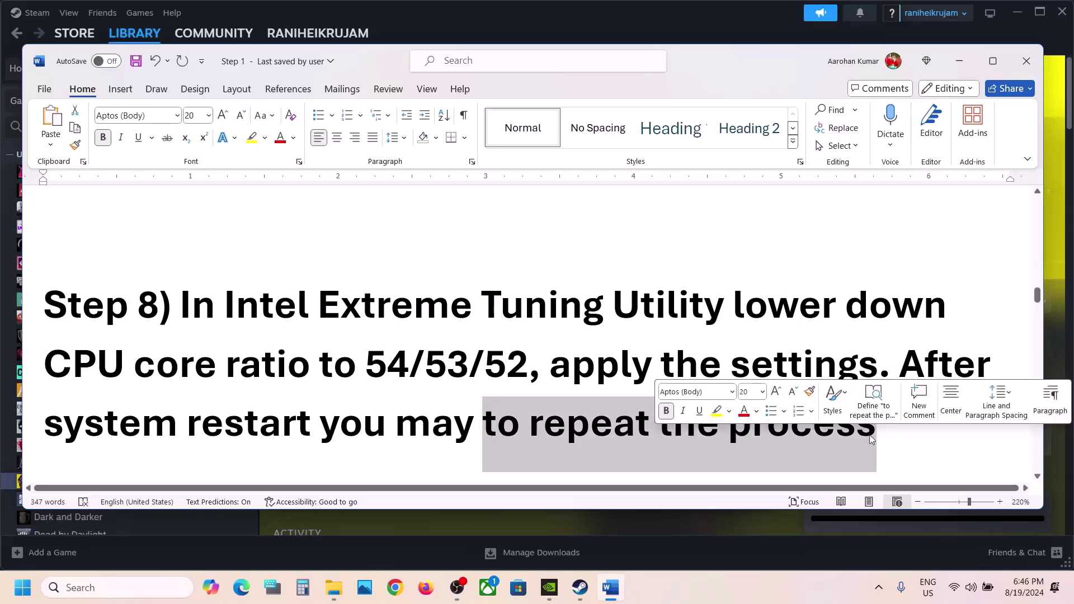
click(511, 402)
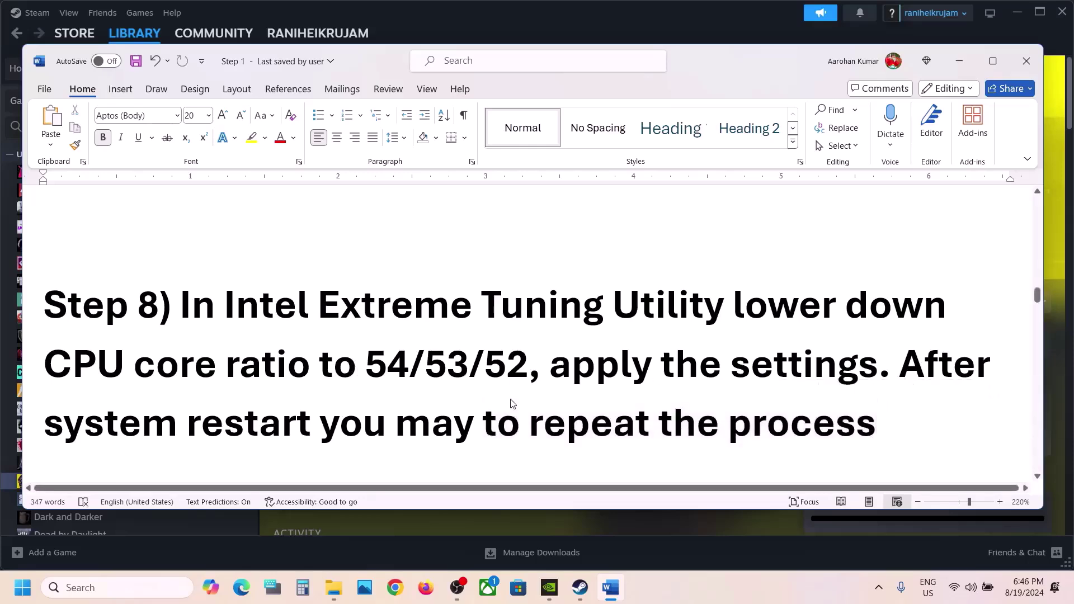
- Finish reading Step 8, move on to Step 9 about disconnecting the controller and maximize the document window
drag(271, 347, 542, 365)
click(543, 365)
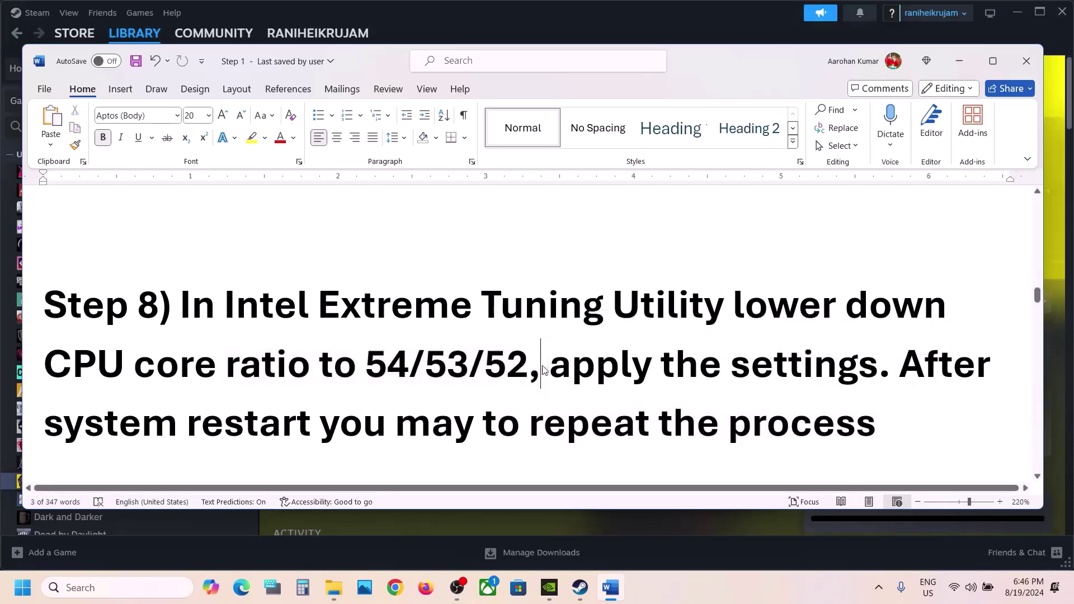
scroll(544, 366, down, 3)
scroll(544, 366, down, 3)
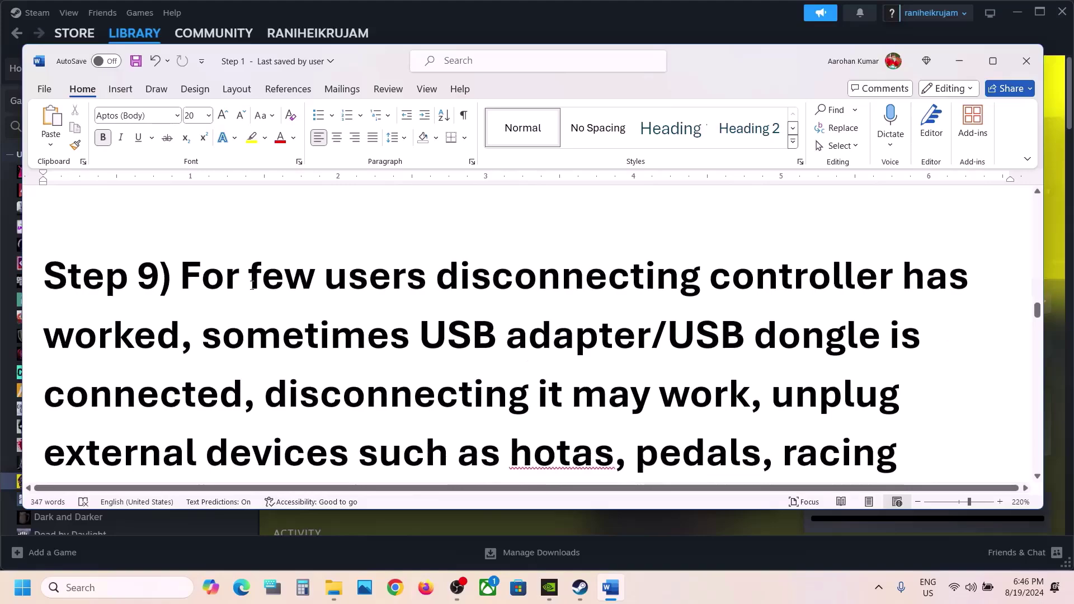
drag(182, 285, 708, 282)
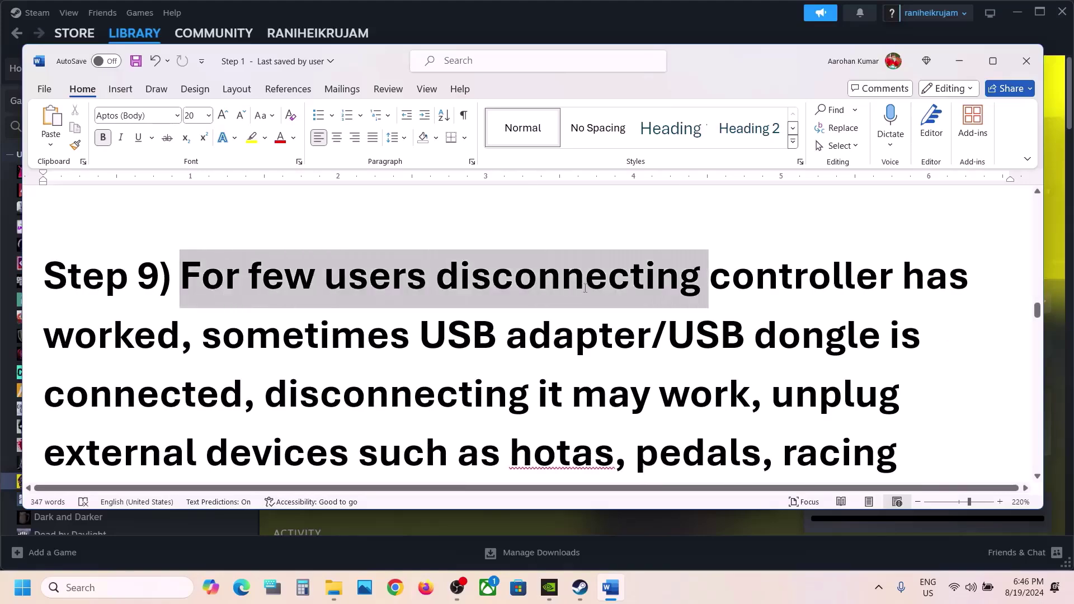
click(1003, 70)
click(492, 307)
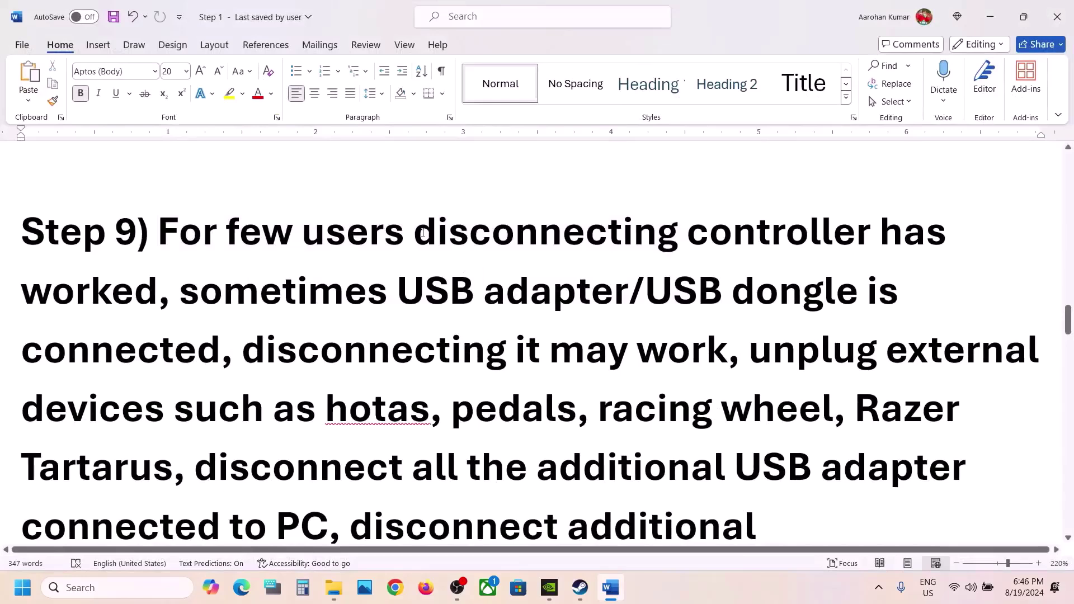
- Read Step 9 on disconnecting controllers, USB adapters or dongles, and external devices such as hotas, pedals and racing wheels
drag(426, 231, 172, 286)
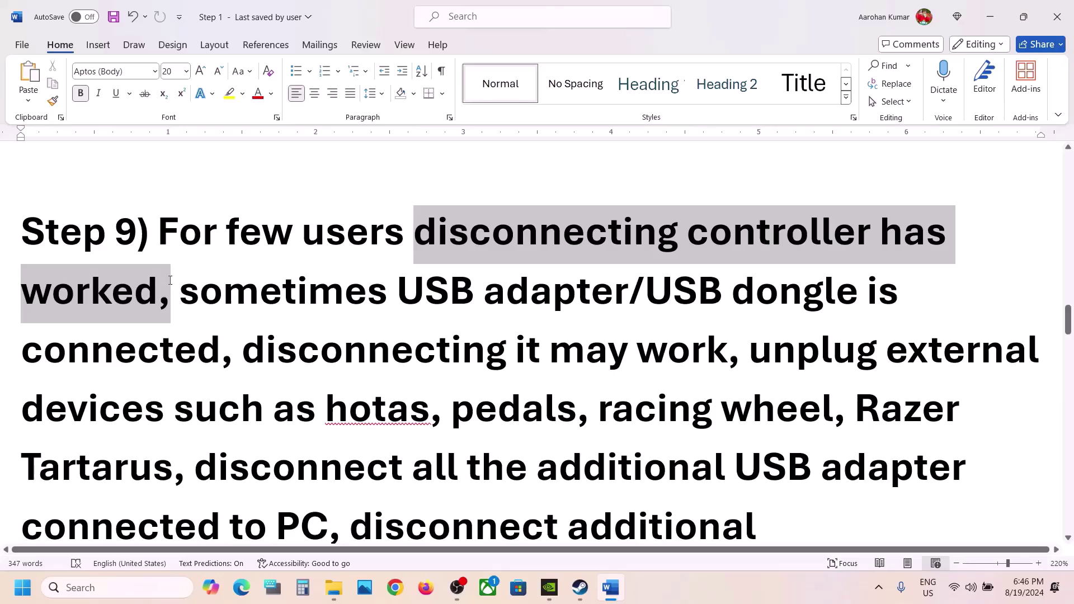
drag(171, 280, 222, 329)
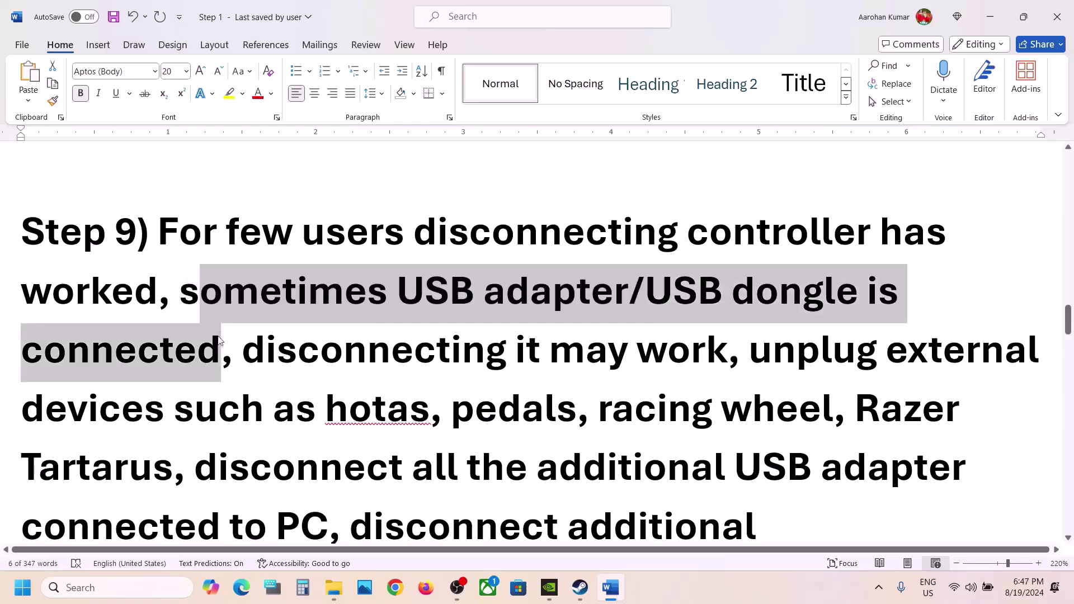
click(221, 338)
drag(221, 345, 184, 291)
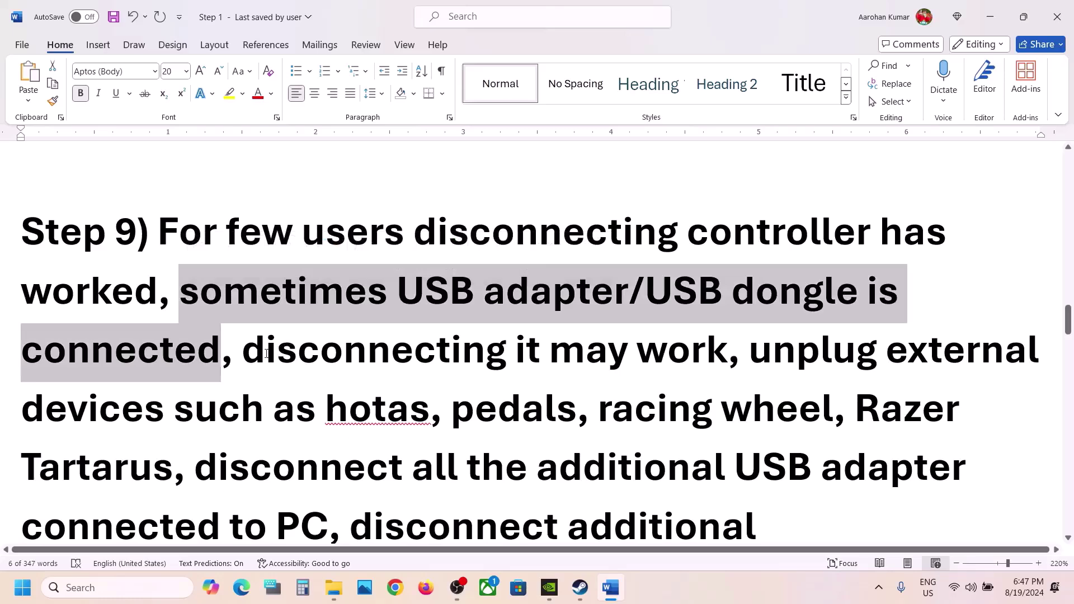
drag(266, 354, 622, 353)
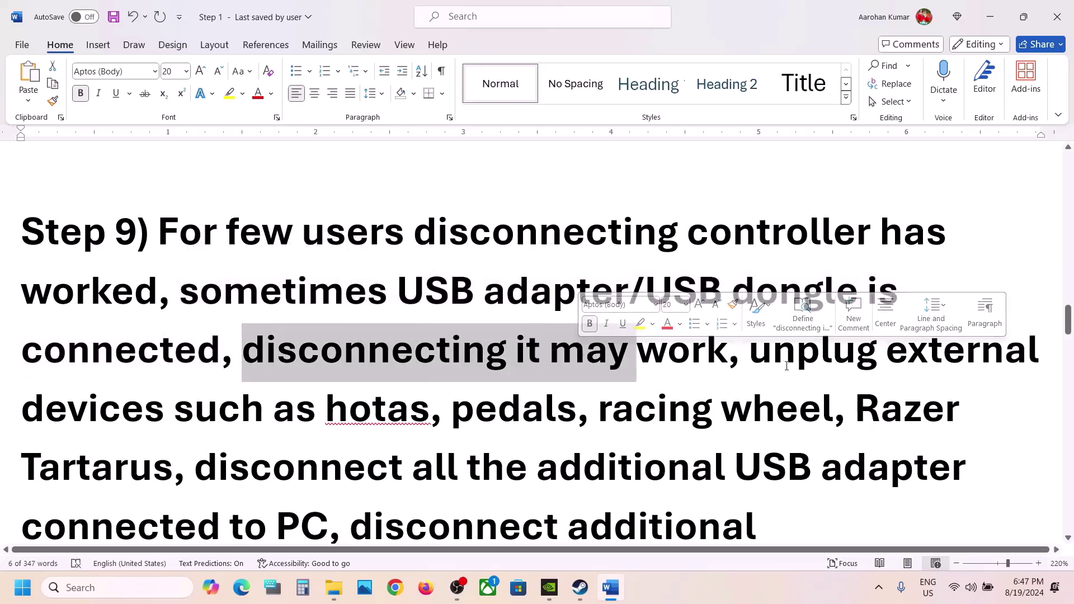
click(774, 351)
drag(778, 364, 610, 414)
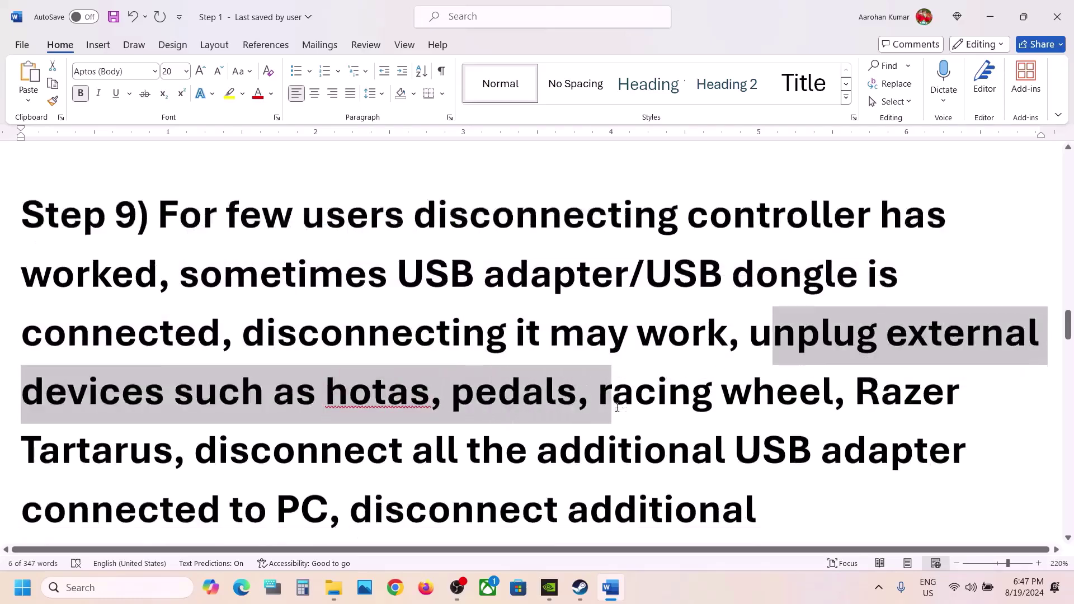
scroll(457, 291, down, 3)
right_click(360, 246)
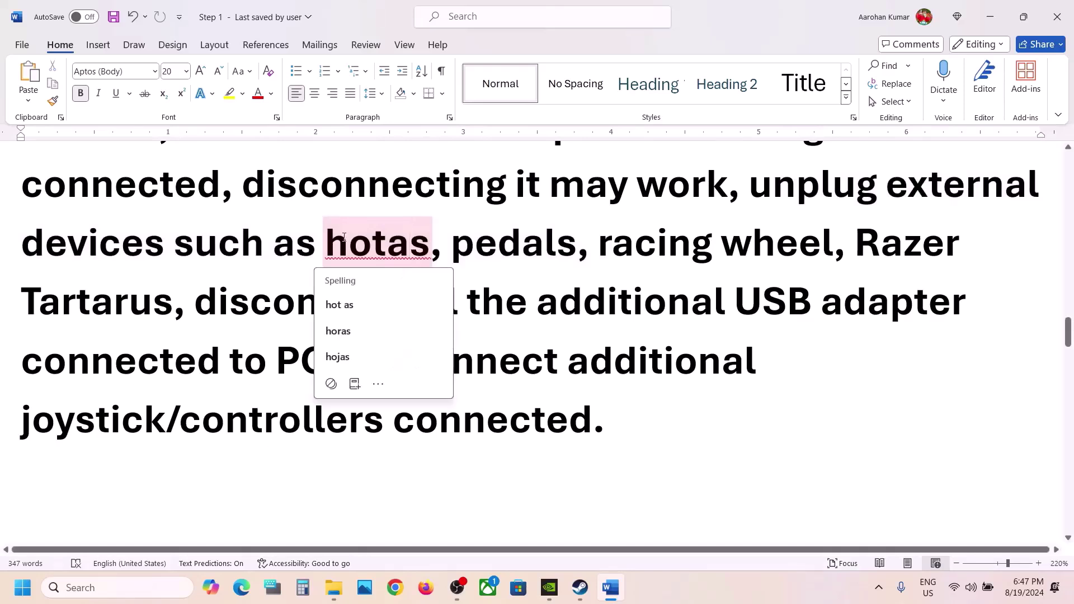
drag(333, 246, 617, 412)
click(340, 364)
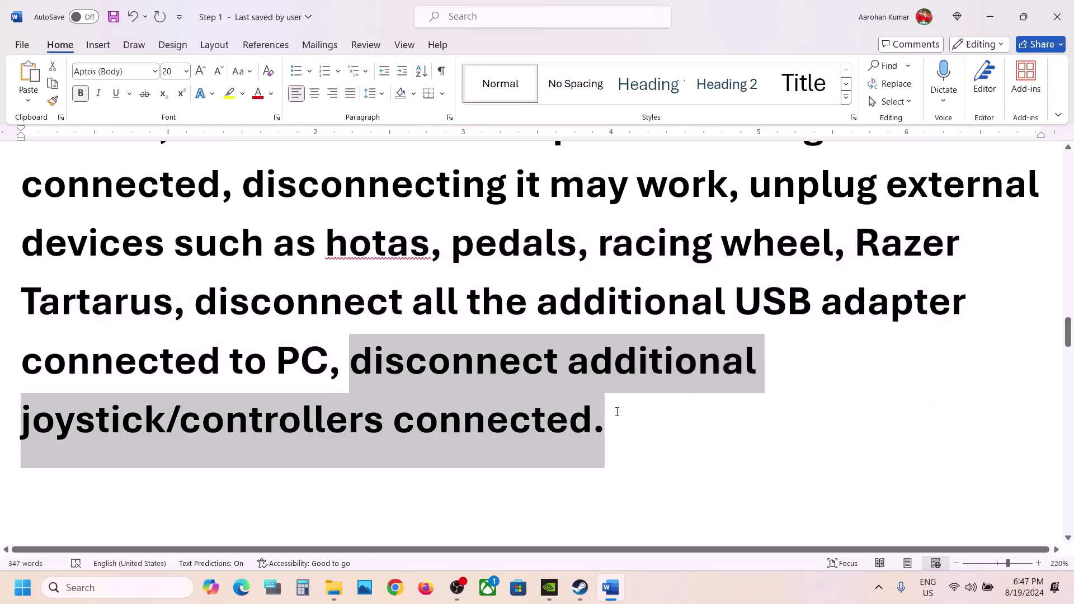
click(617, 411)
scroll(617, 412, up, 3)
scroll(617, 412, down, 2)
- Read Step 10 on deleting the UserSetting file and correct the misspelled word "ettings" to "settings"
scroll(617, 411, down, 6)
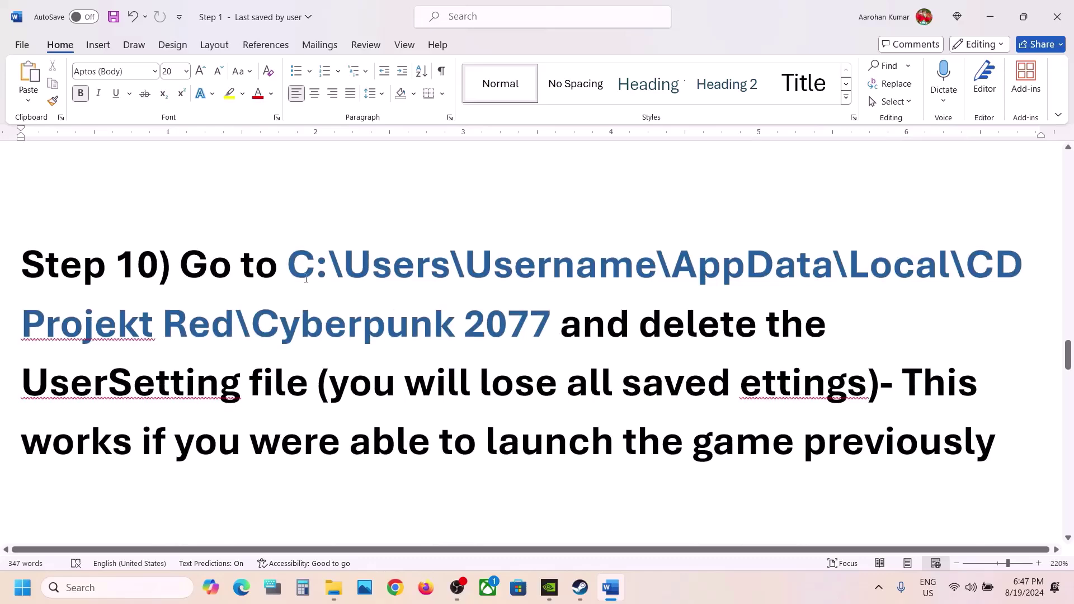
drag(295, 268, 861, 386)
click(309, 382)
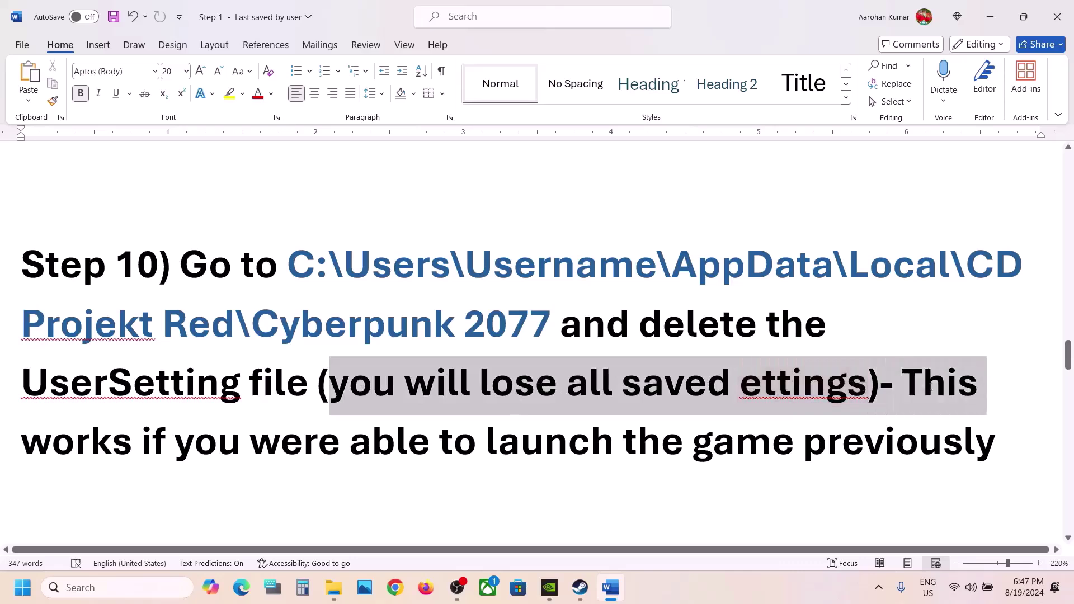
click(741, 392)
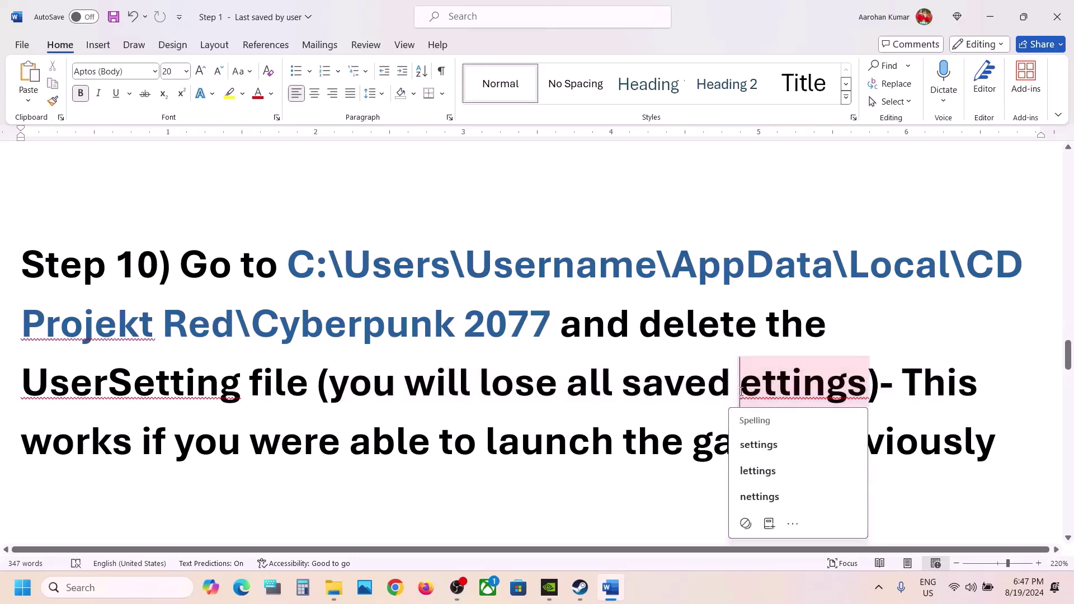
click(759, 445)
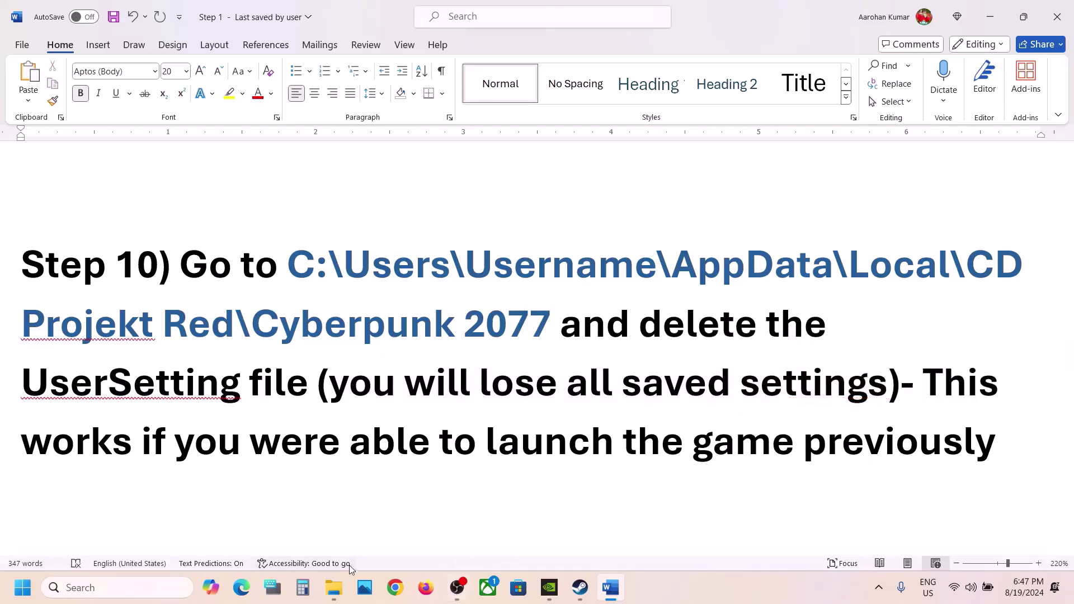
- Switch to a File Explorer window and open the user's profile folder inside Users on drive C
right_click(336, 600)
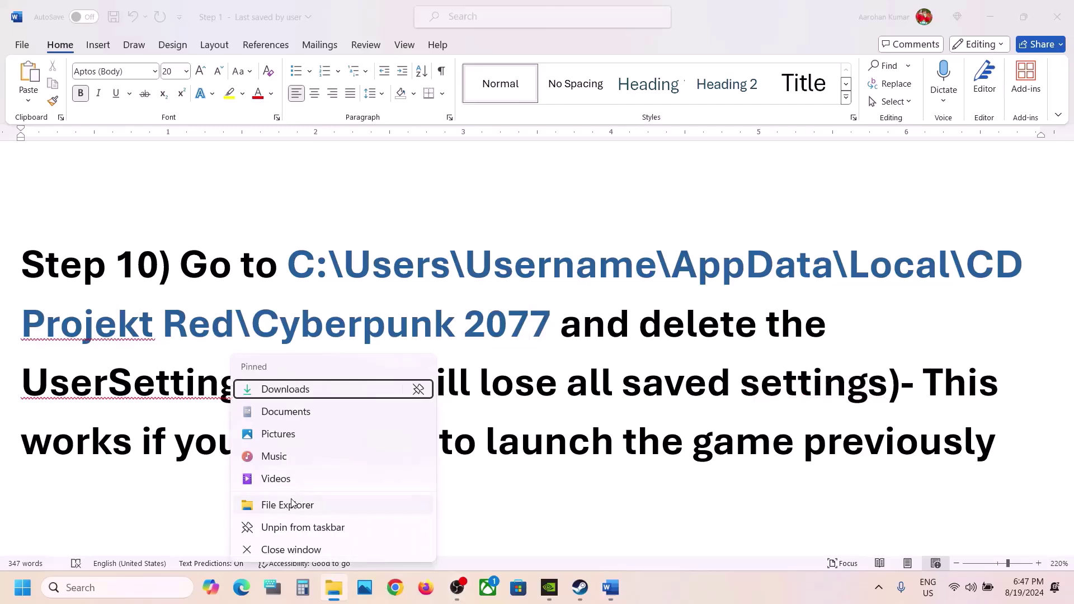
click(333, 458)
click(63, 323)
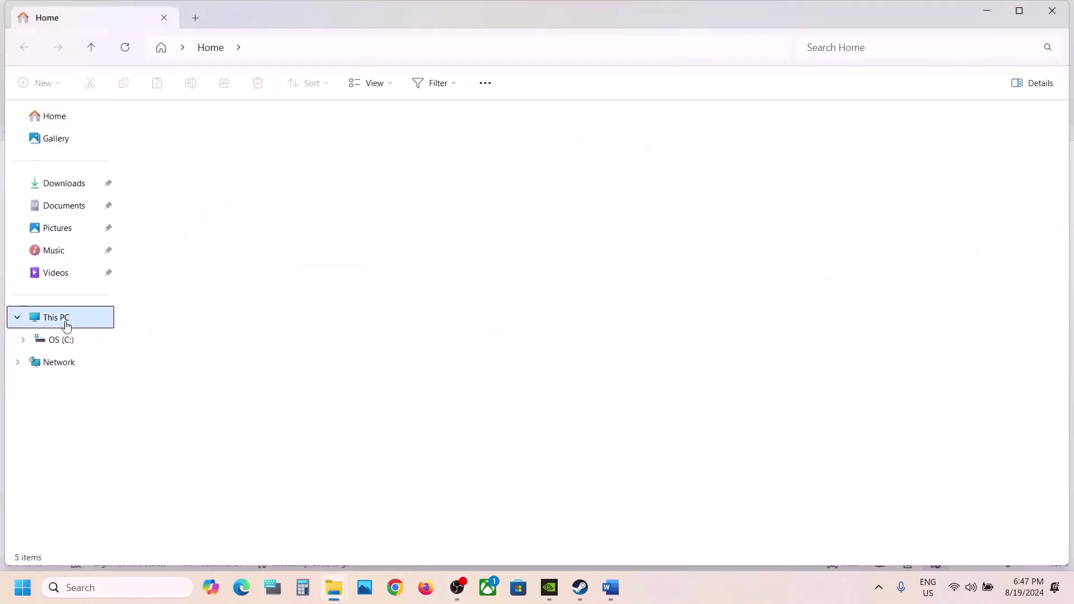
double_click(235, 139)
scroll(165, 384, down, 3)
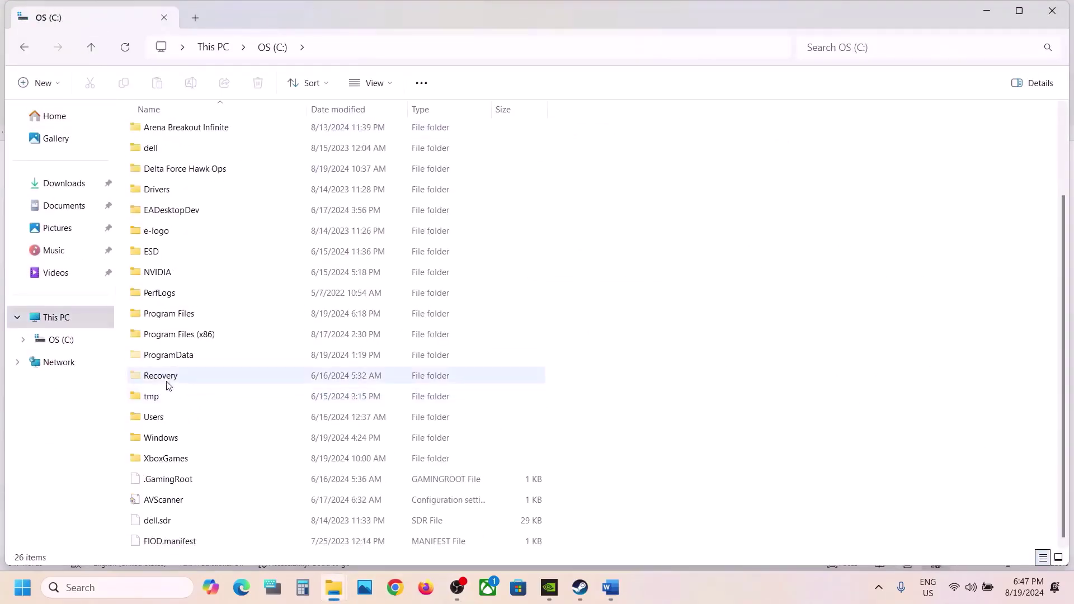
double_click(156, 417)
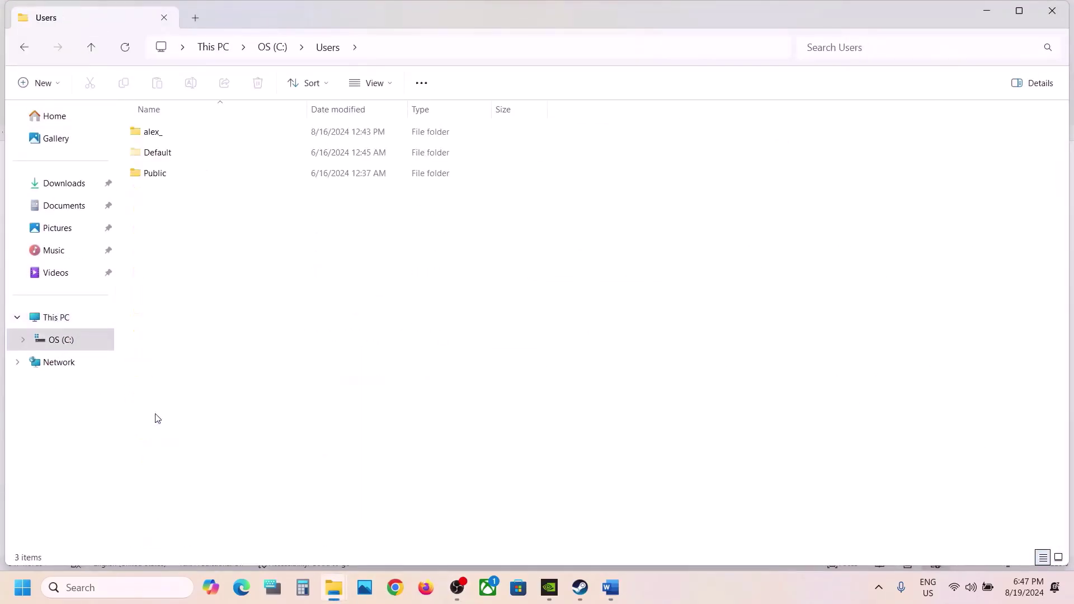
double_click(170, 134)
- Check the Hidden items display option and open the AppData folder in the user's profile
click(160, 237)
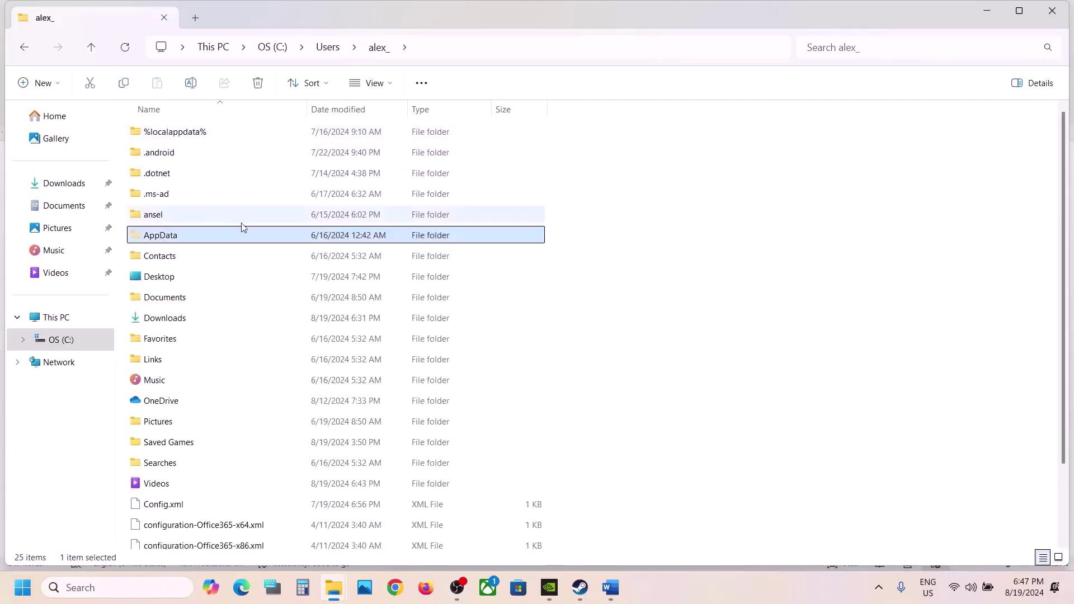
click(391, 83)
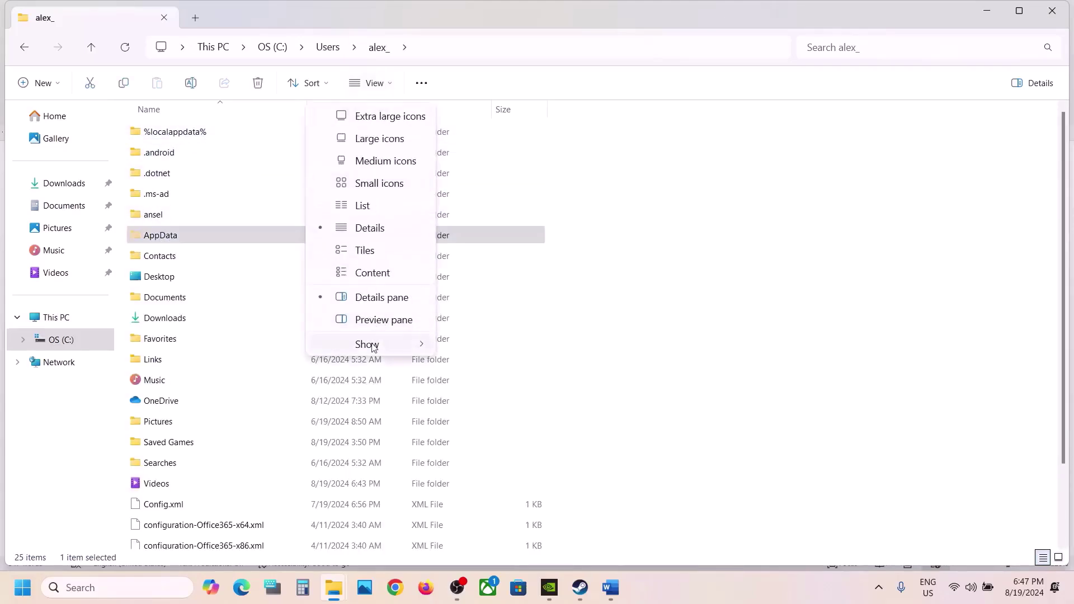
mouse_move(369, 343)
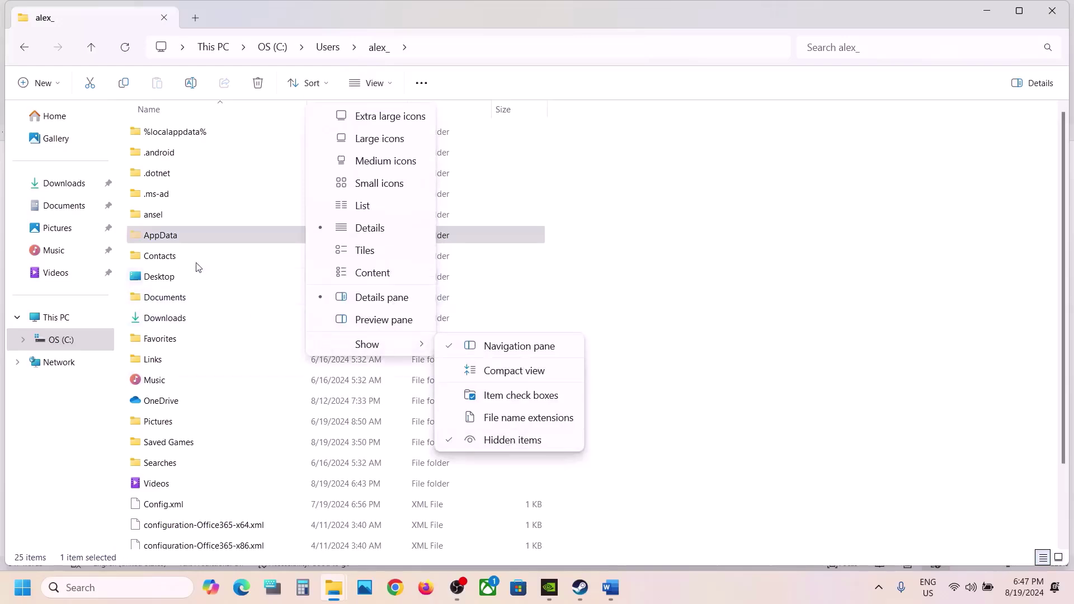
double_click(179, 235)
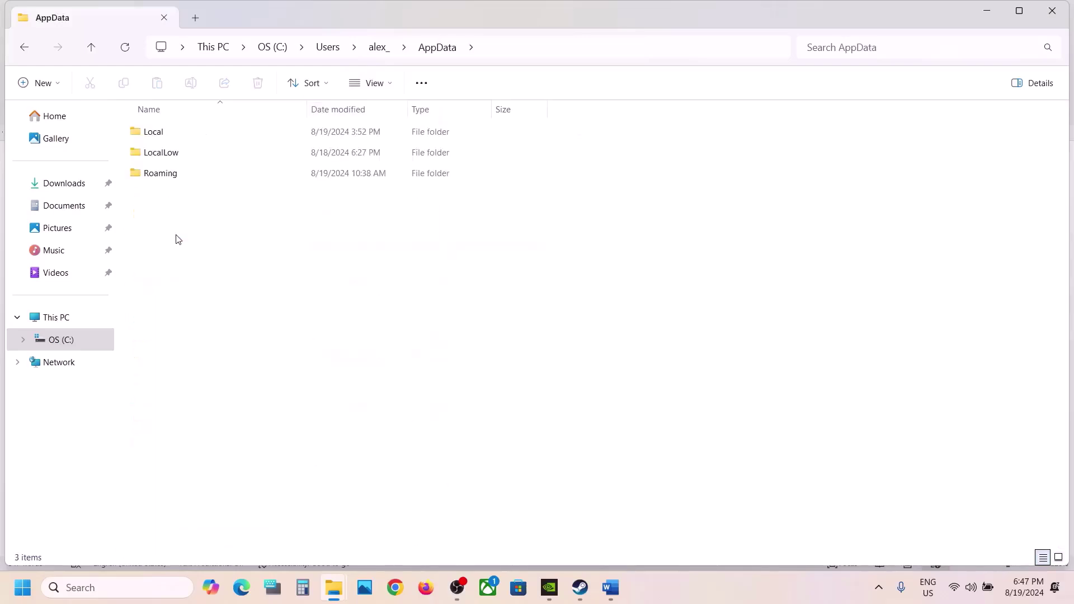
- Go from AppData into Local, CD Projekt Red and the Cyberpunk 2077 folder
double_click(157, 132)
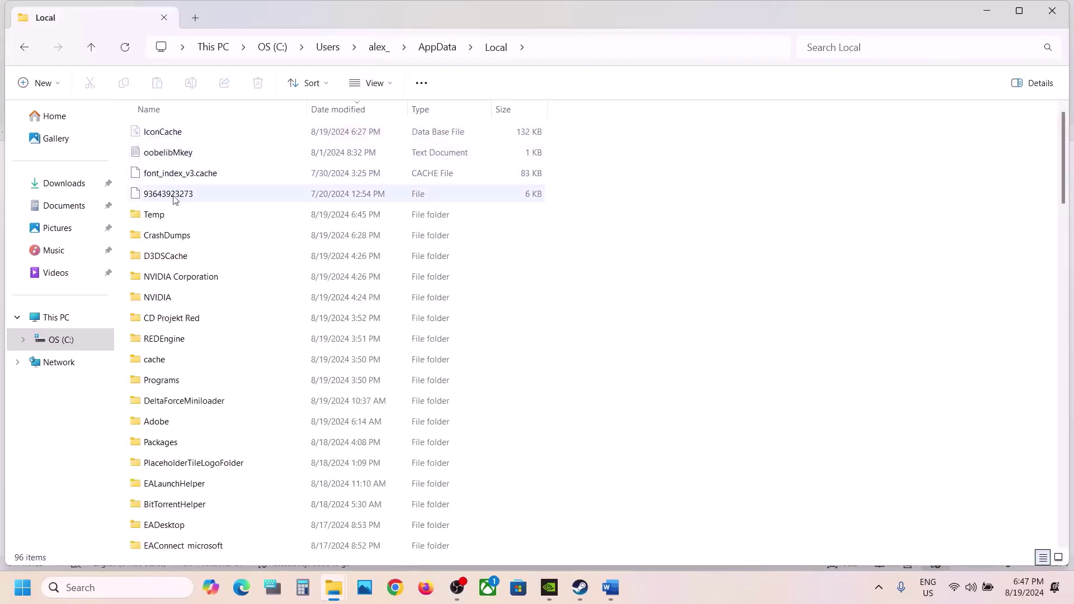
click(168, 319)
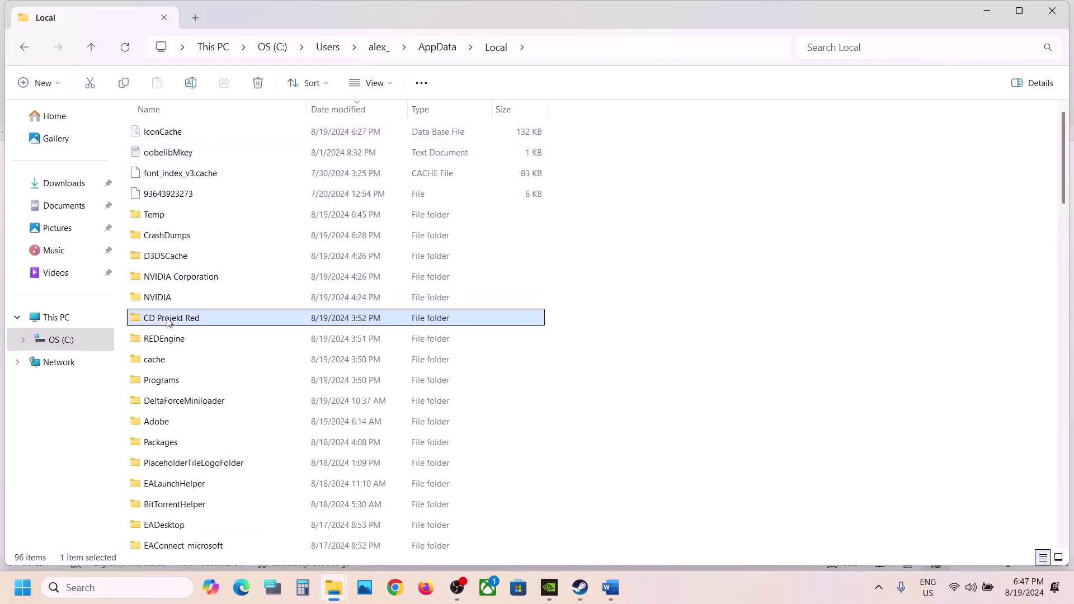
double_click(198, 323)
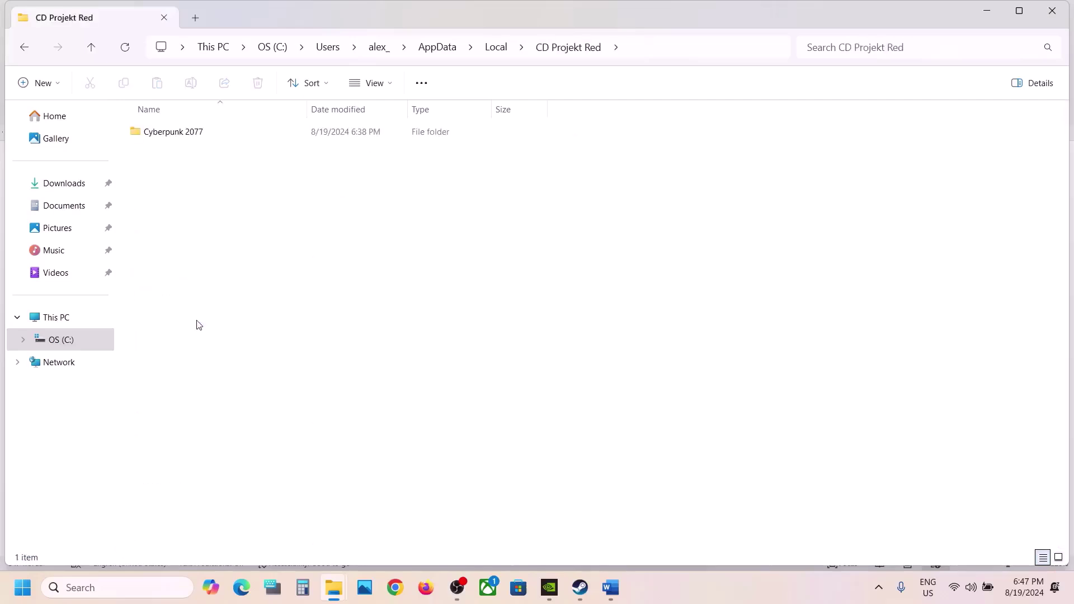
double_click(190, 132)
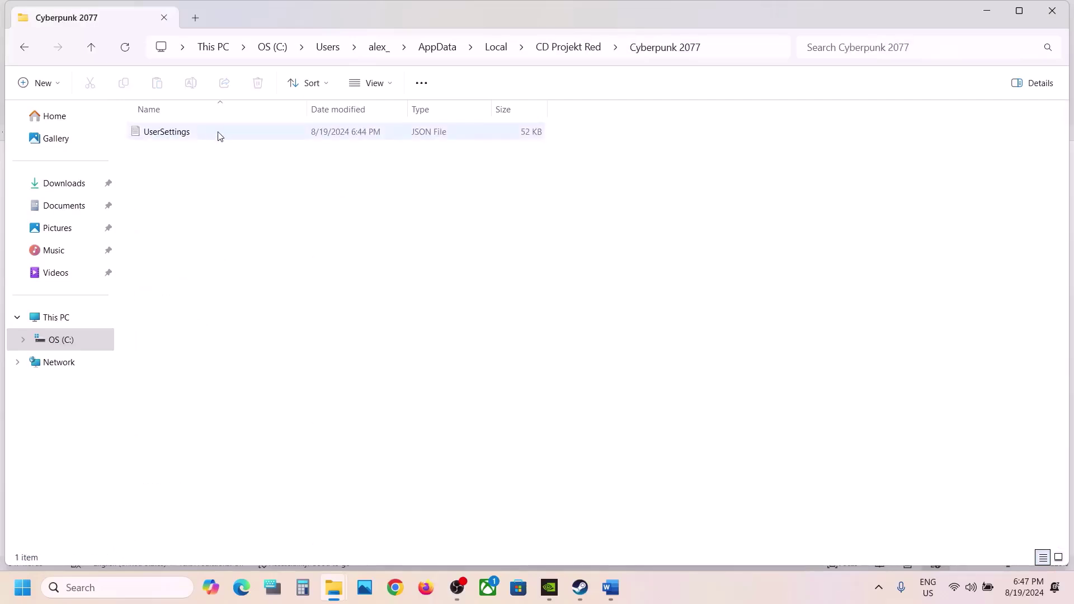
- Delete the UserSettings file from the Cyberpunk 2077 folder and close File Explorer
right_click(198, 138)
click(162, 134)
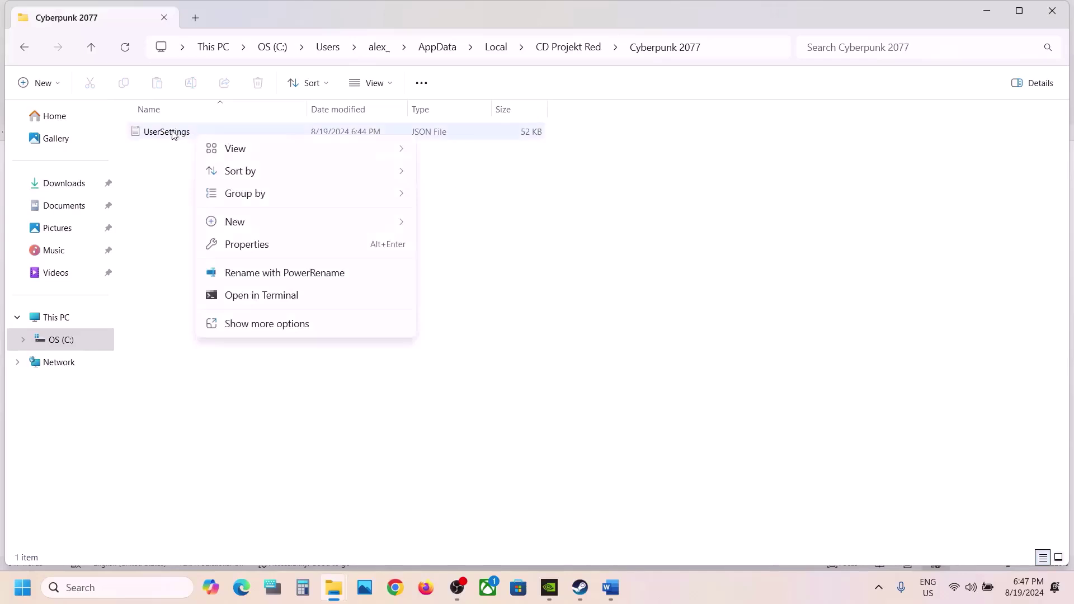
right_click(175, 135)
click(301, 147)
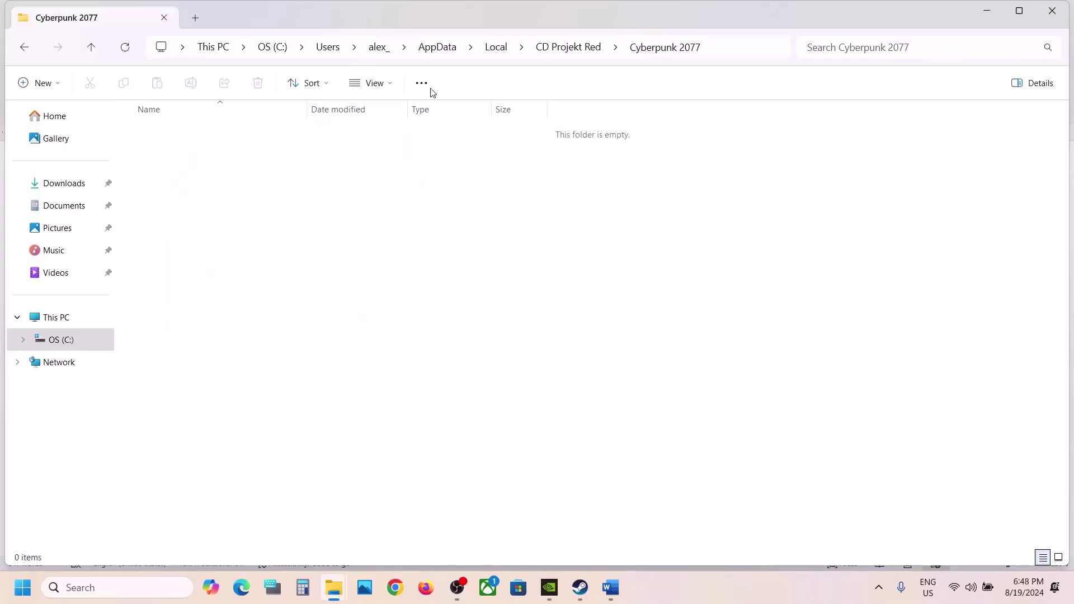
click(1053, 11)
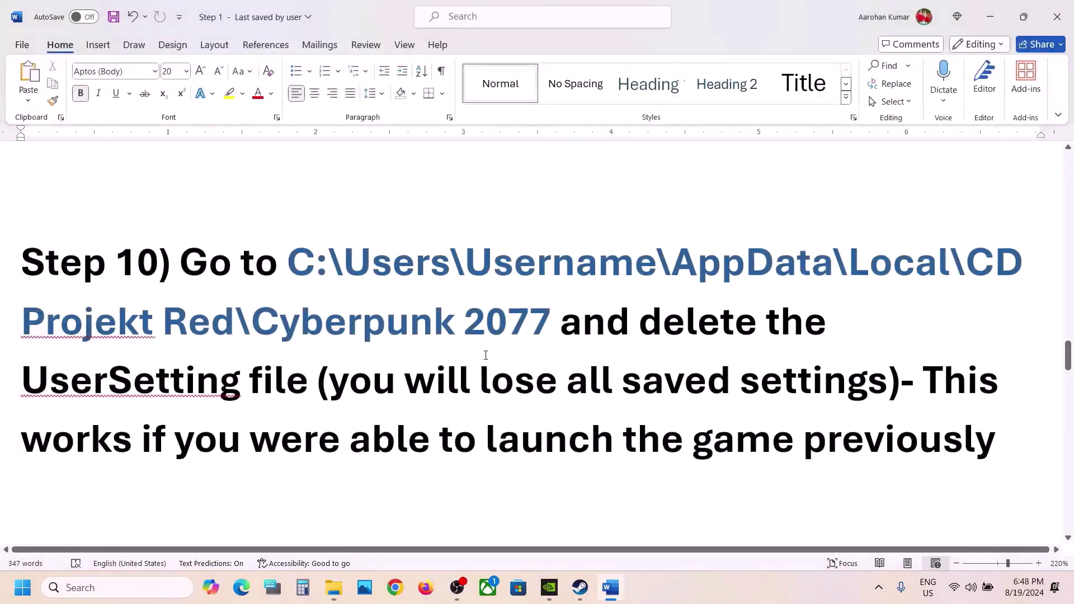
- Read Step 11 on verifying game files, switch to Steam and look up the integrity check in Cyberpunk 2077's Installed Files properties
scroll(485, 355, down, 3)
drag(200, 401, 553, 415)
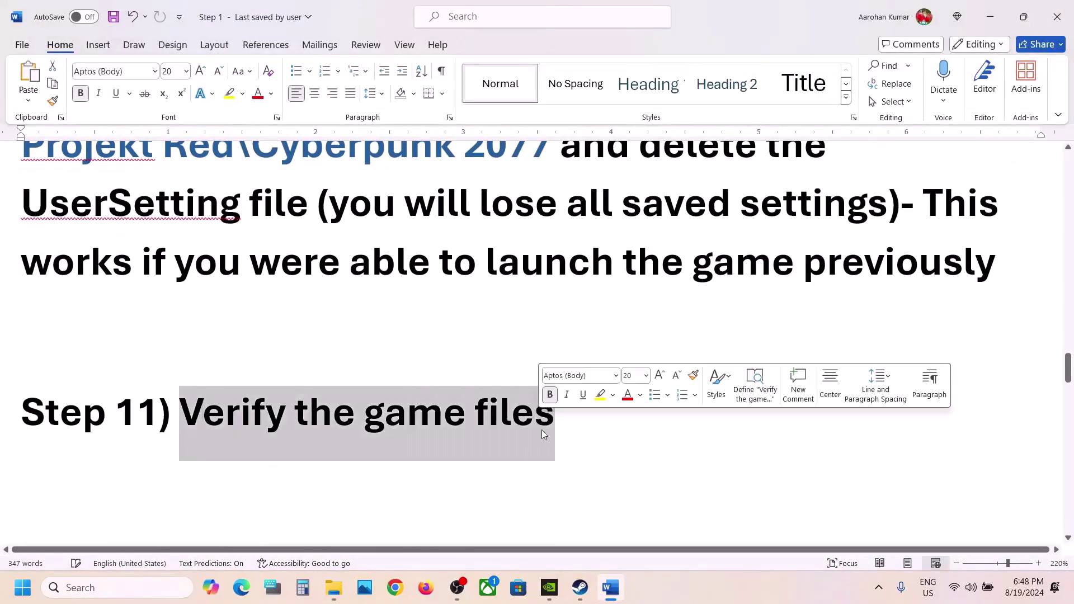
click(581, 587)
click(540, 533)
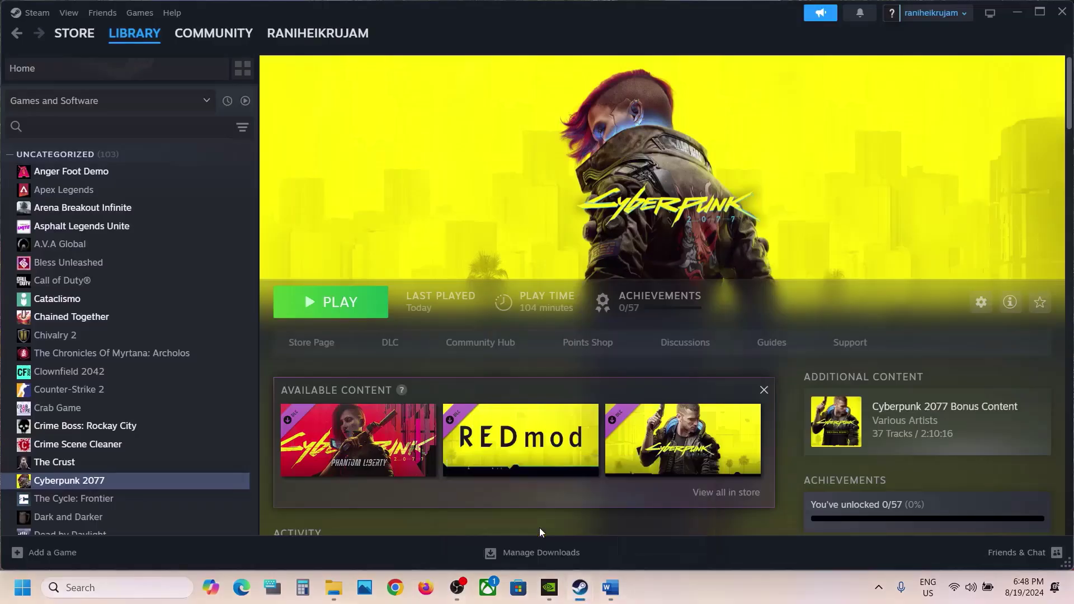
right_click(127, 482)
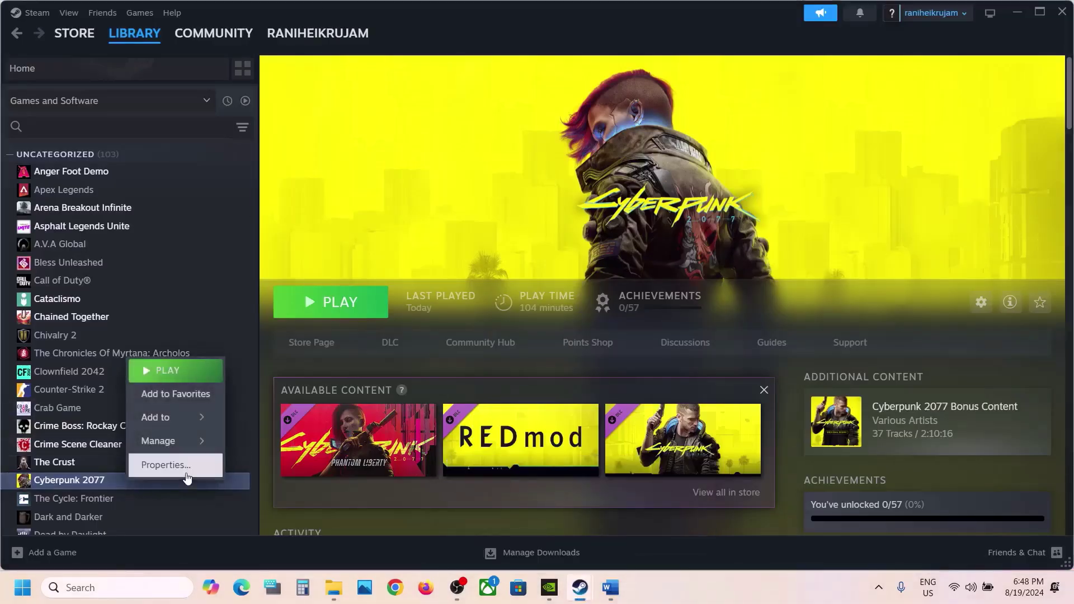
click(165, 463)
click(302, 195)
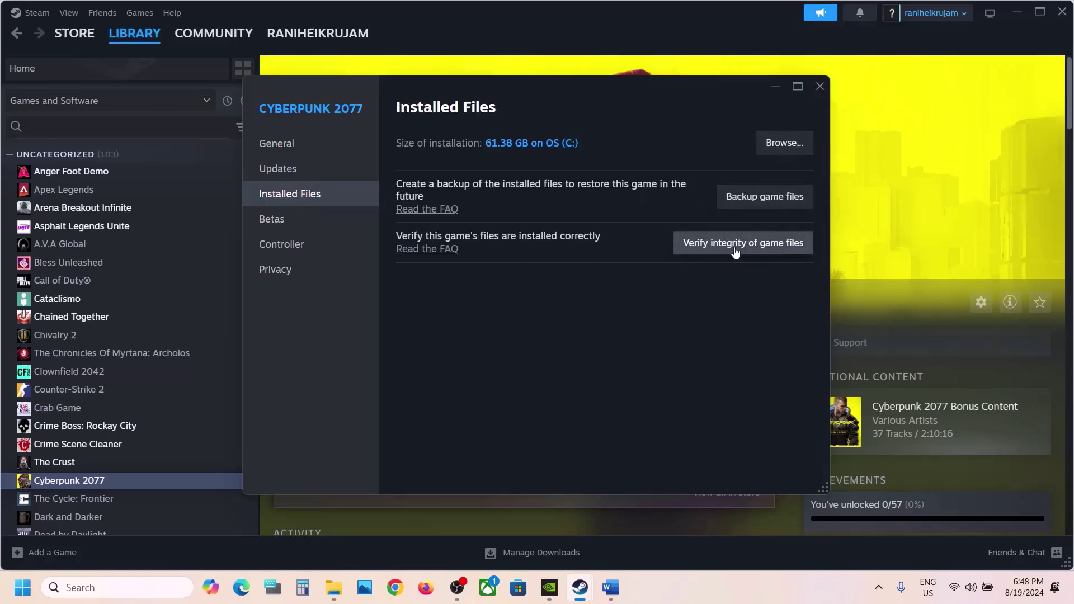
click(820, 86)
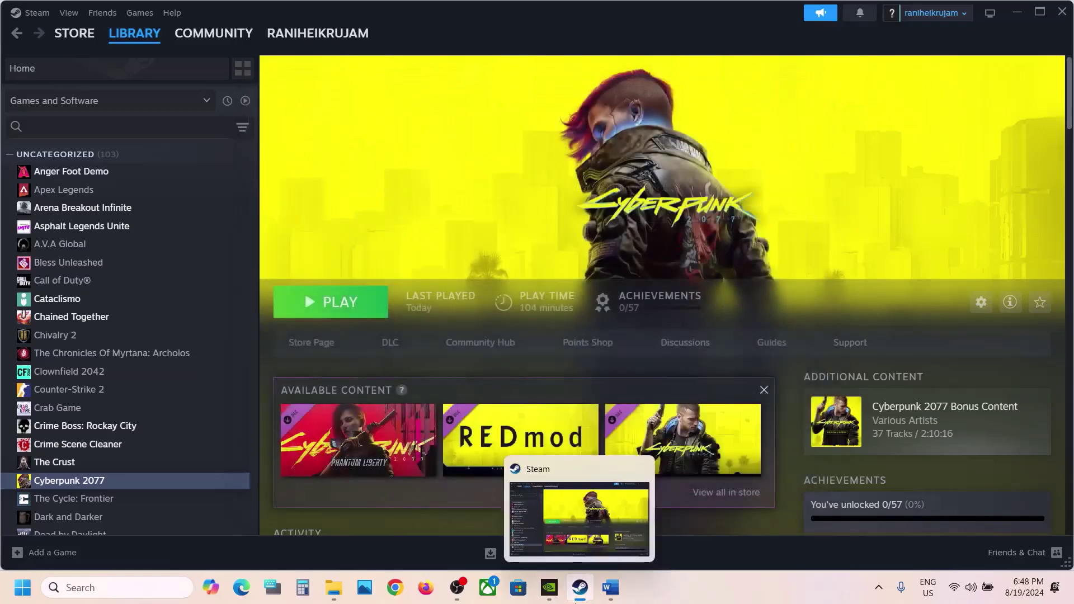
- Switch to the Word fix list, read Step 12 on a clean graphics driver installation with its NVIDIA and AMD links, and switch to Chrome
click(610, 588)
scroll(421, 457, down, 4)
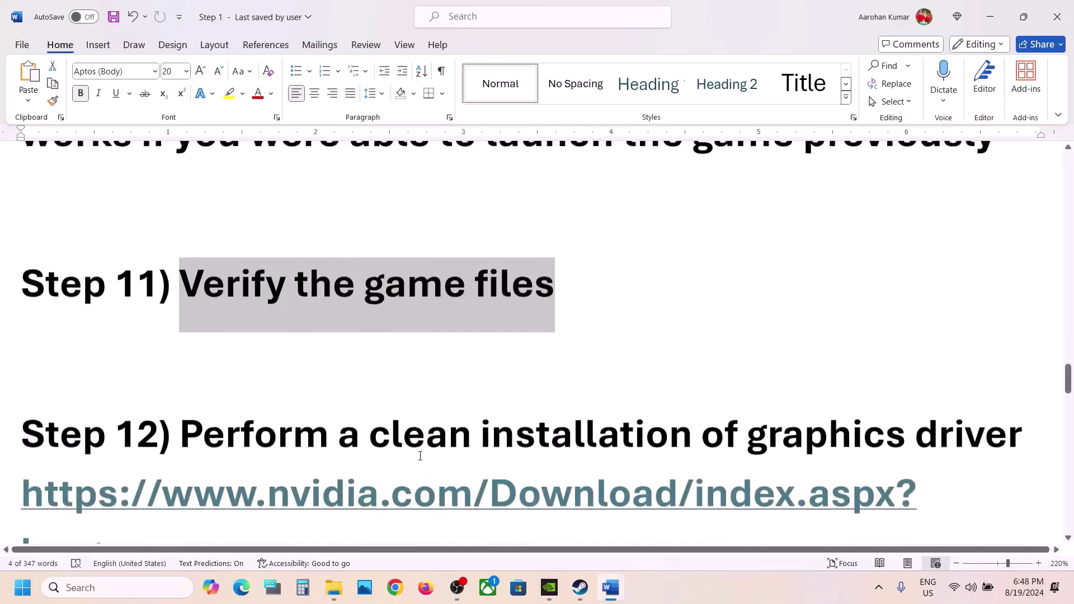
drag(191, 341, 913, 341)
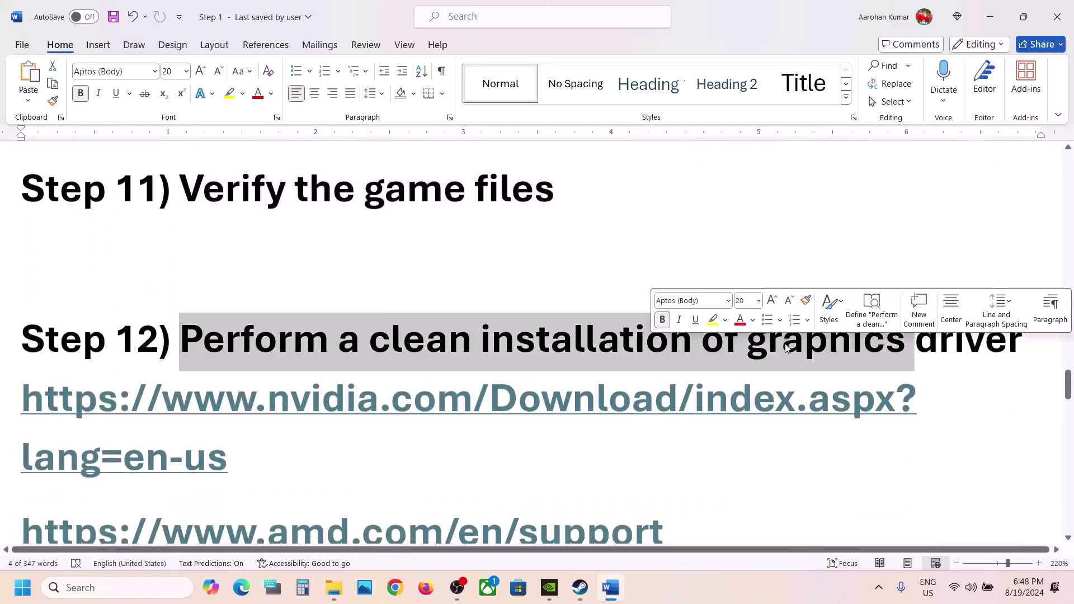
triple_click(283, 469)
scroll(30, 408, down, 2)
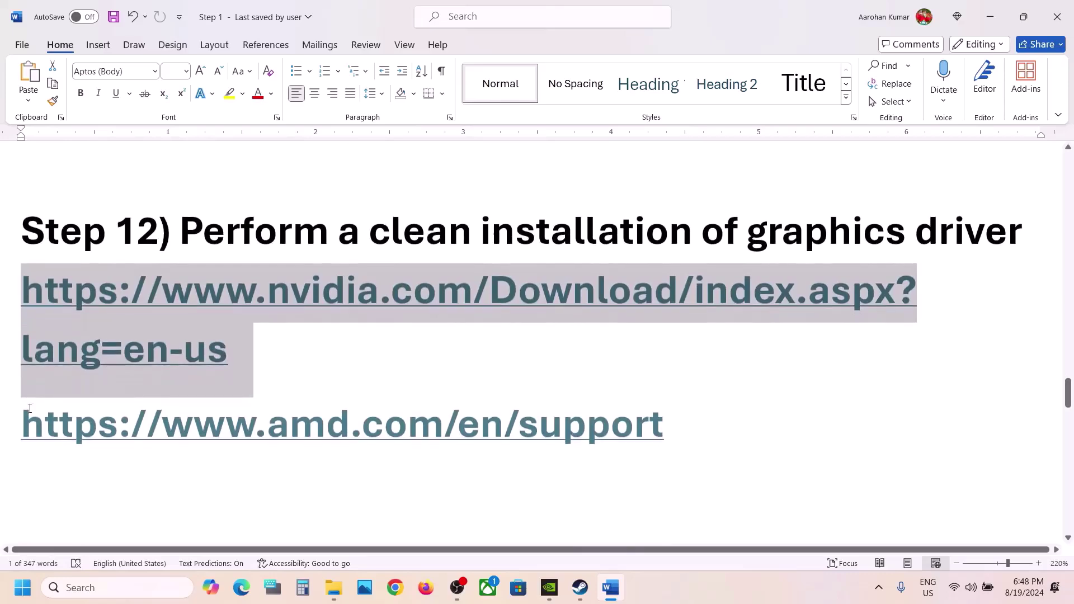
drag(668, 416, 74, 426)
click(667, 592)
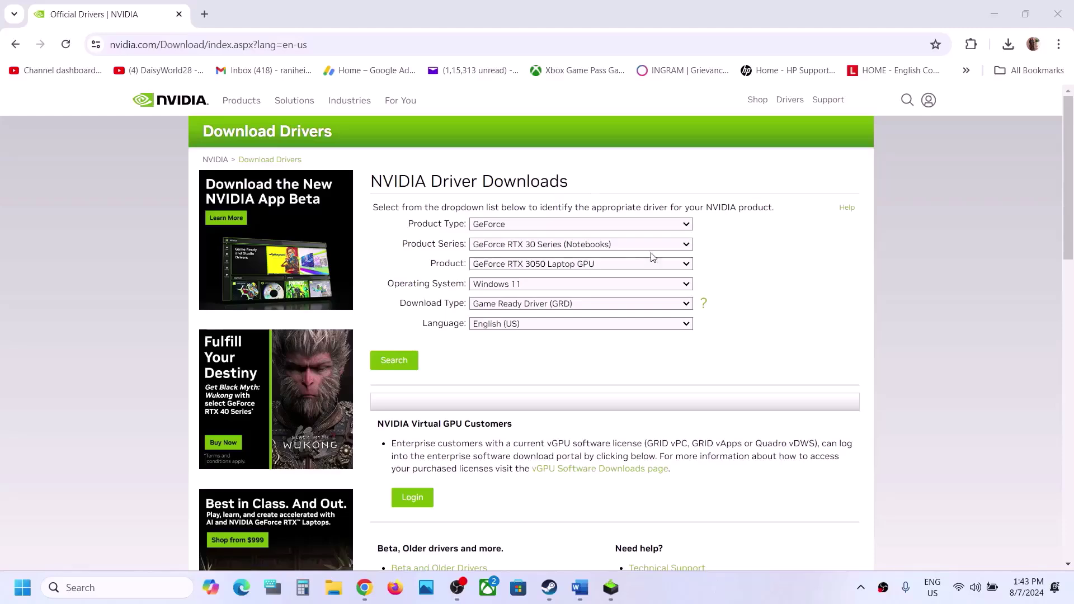
- Search NVIDIA drivers for GeForce, GeForce RTX 30 Series (Notebooks), GeForce RTX 3050 Laptop GPU and Windows 11, and proceed to the driver's download page
click(513, 225)
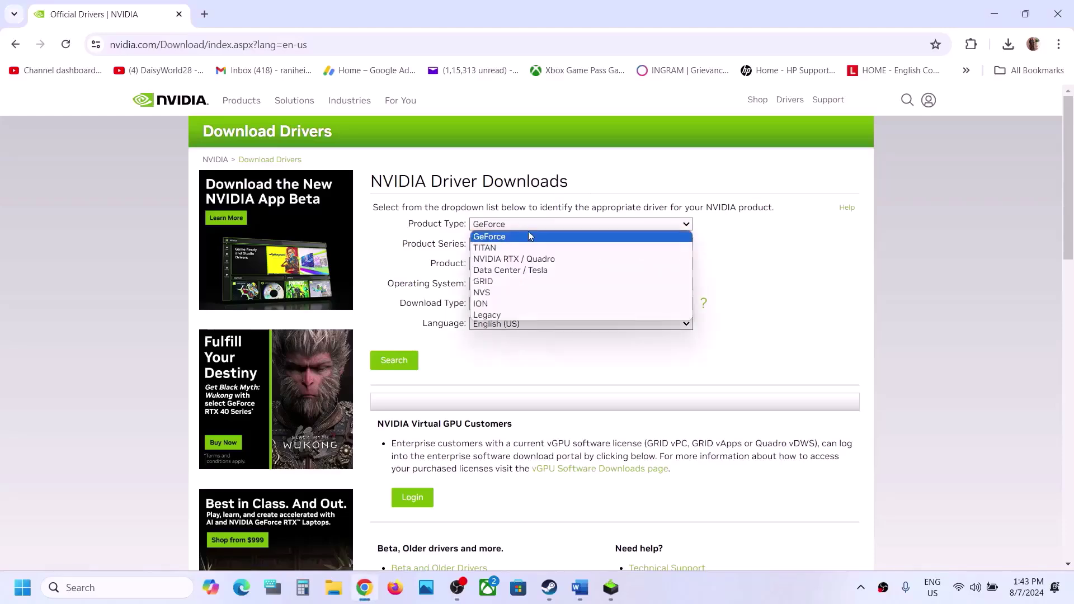
click(782, 304)
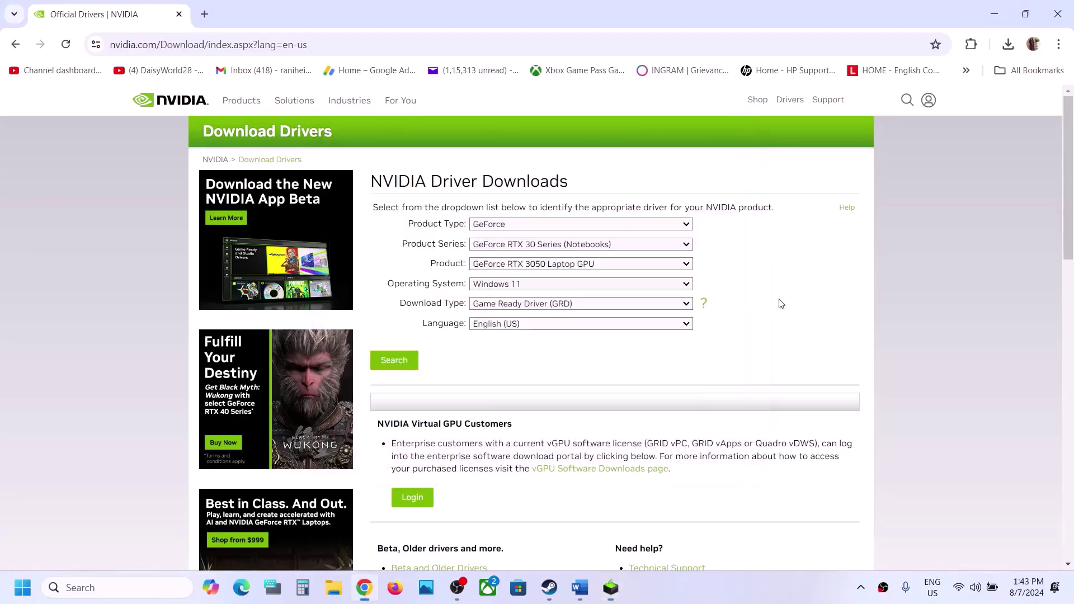
click(531, 226)
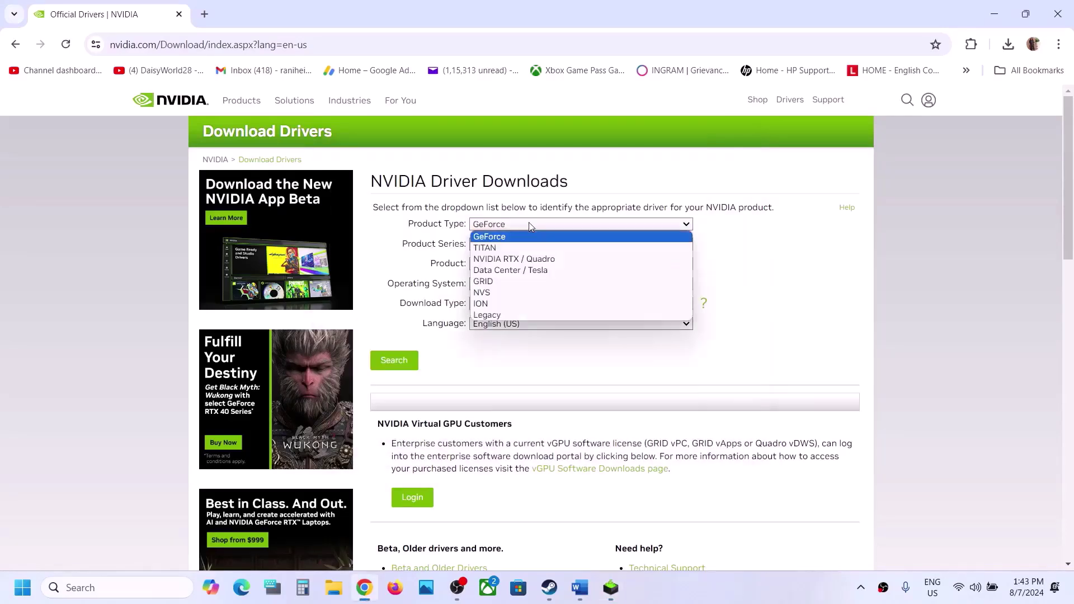
click(788, 265)
click(596, 246)
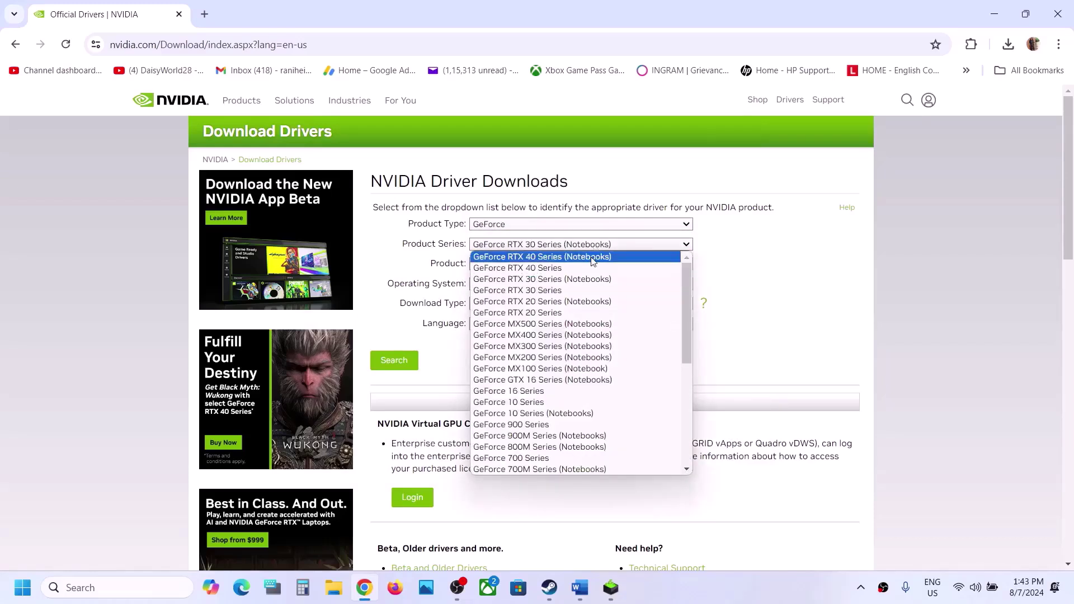
click(574, 280)
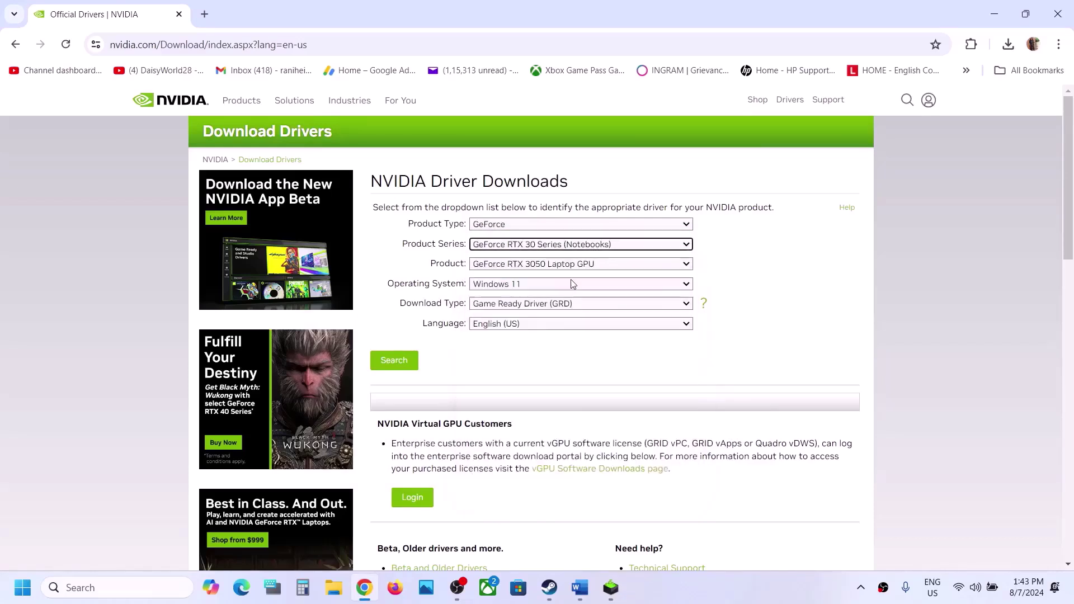
click(580, 265)
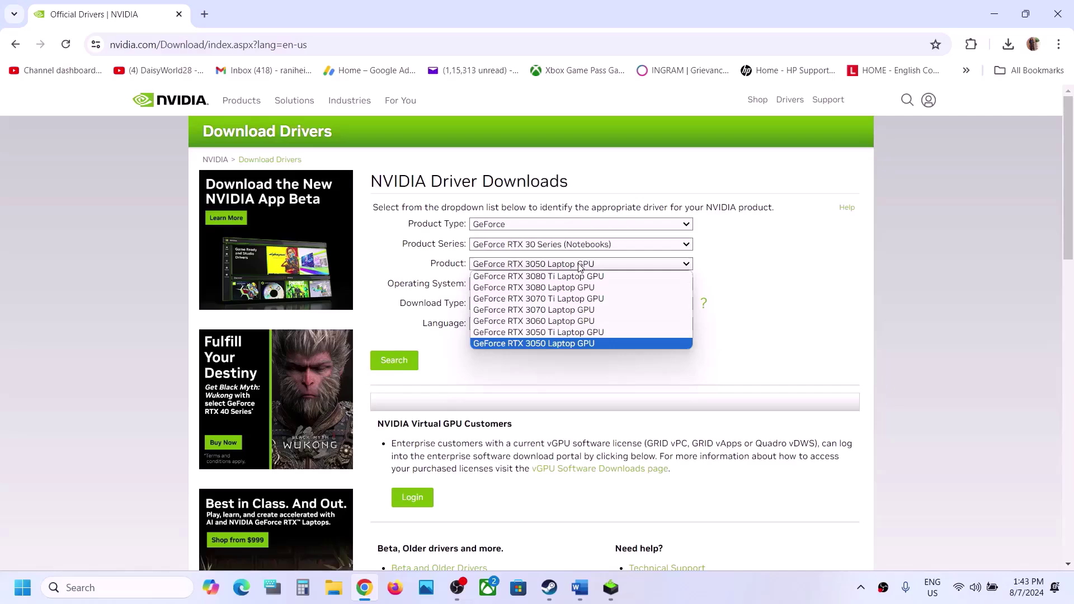
click(569, 343)
click(525, 285)
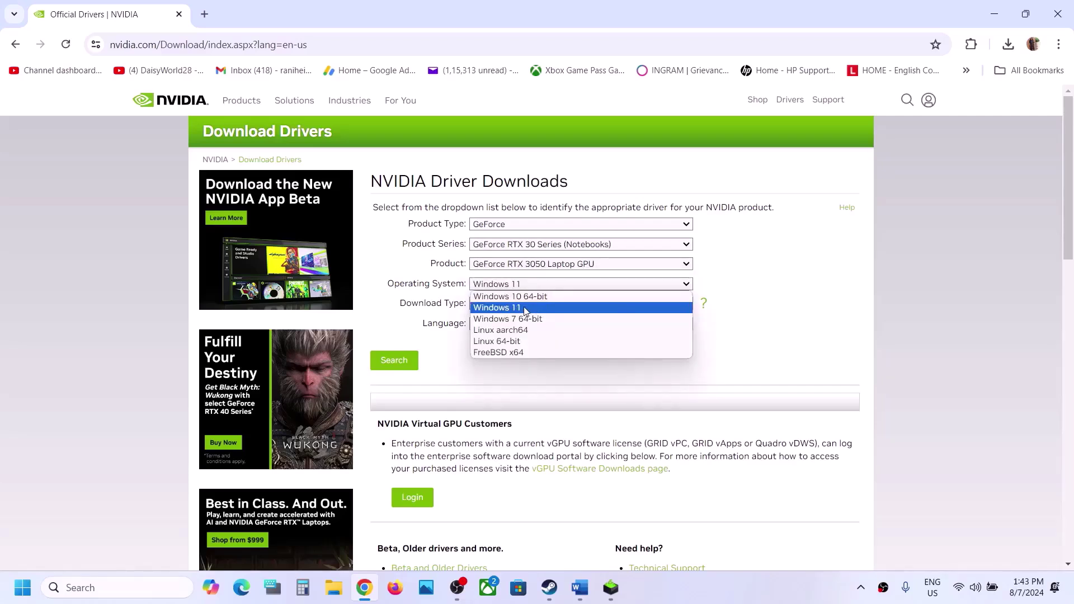
click(527, 309)
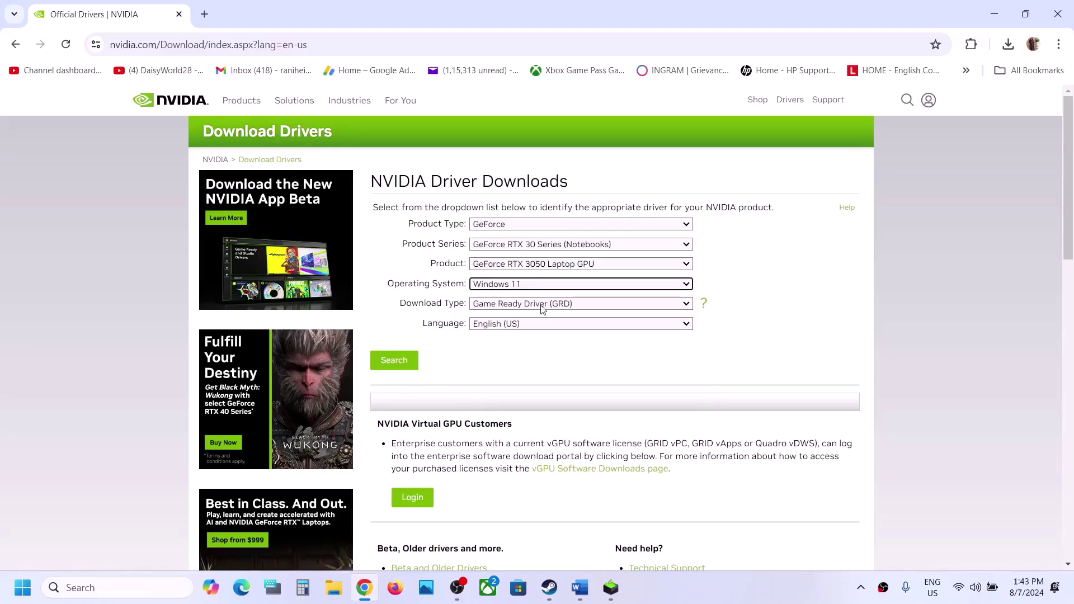
click(407, 359)
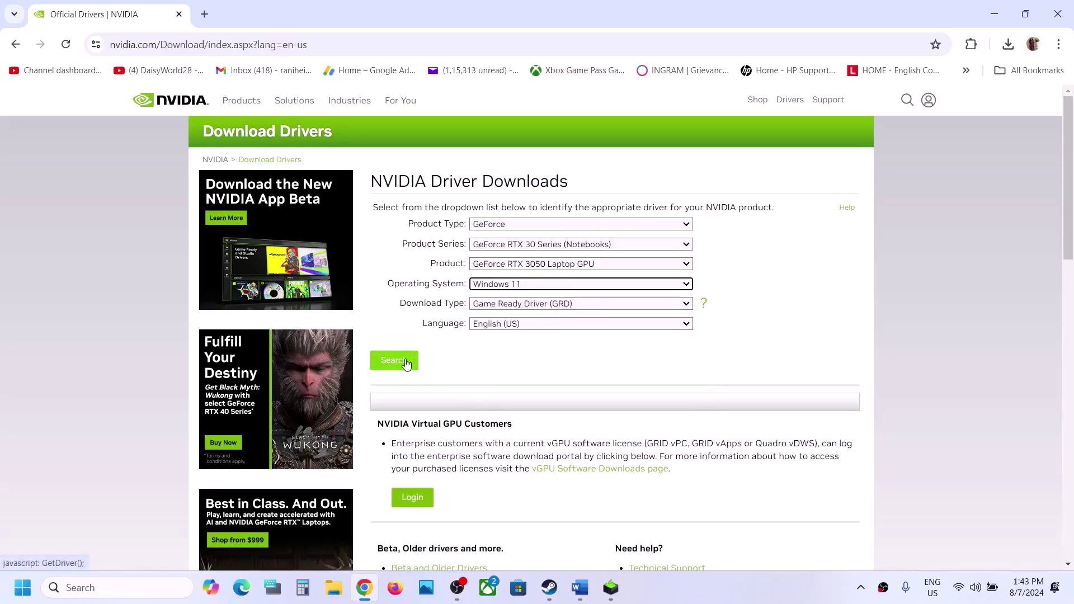
click(408, 297)
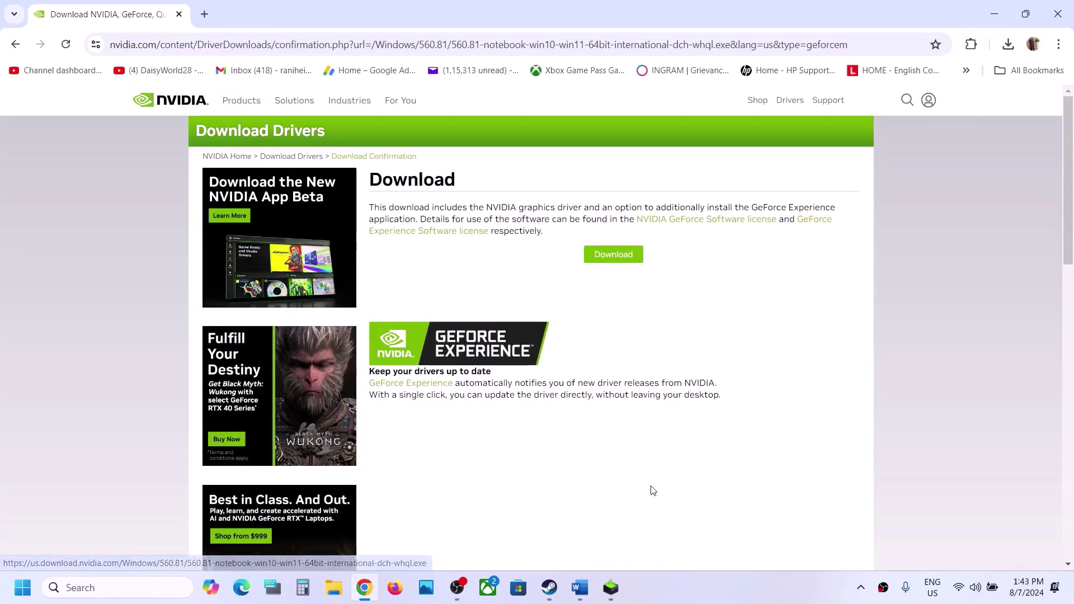
- Switch to the NVIDIA Installer, accept the license and start a Custom (Advanced) installation with the clean installation option enabled
click(610, 570)
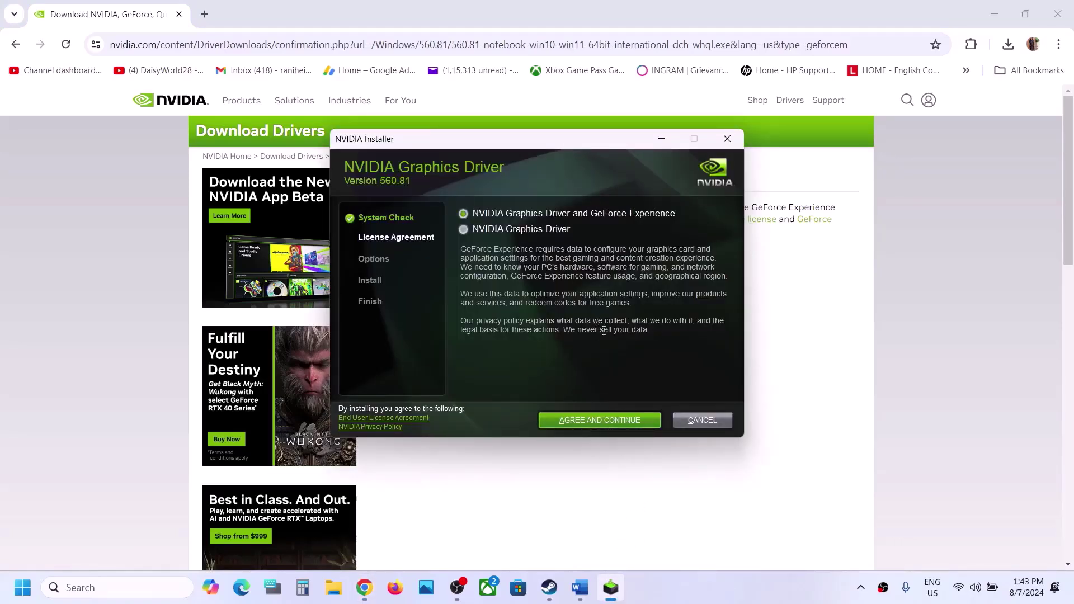
click(609, 420)
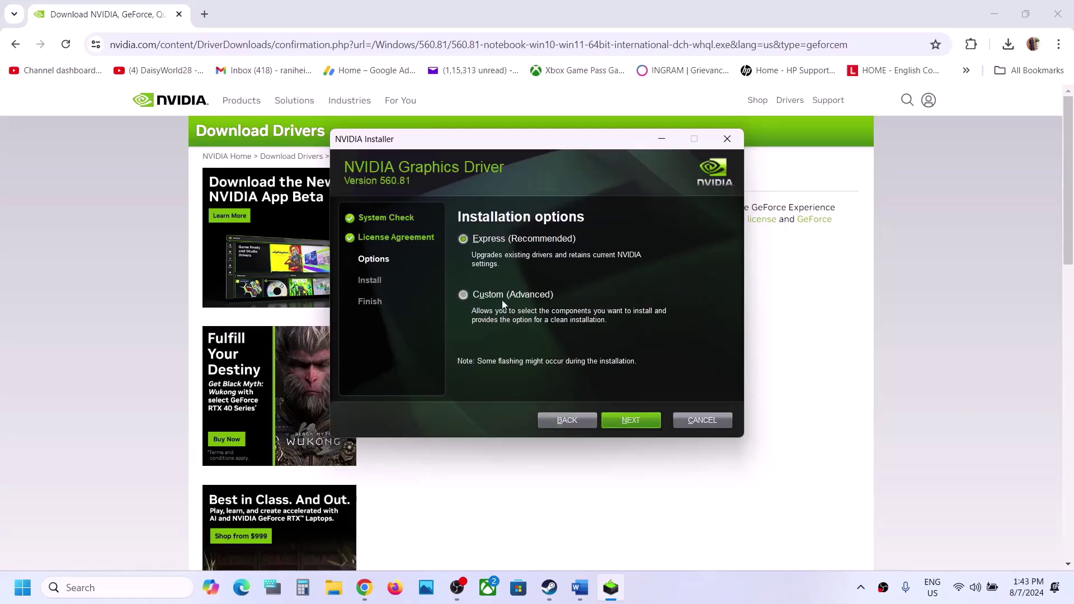
click(496, 294)
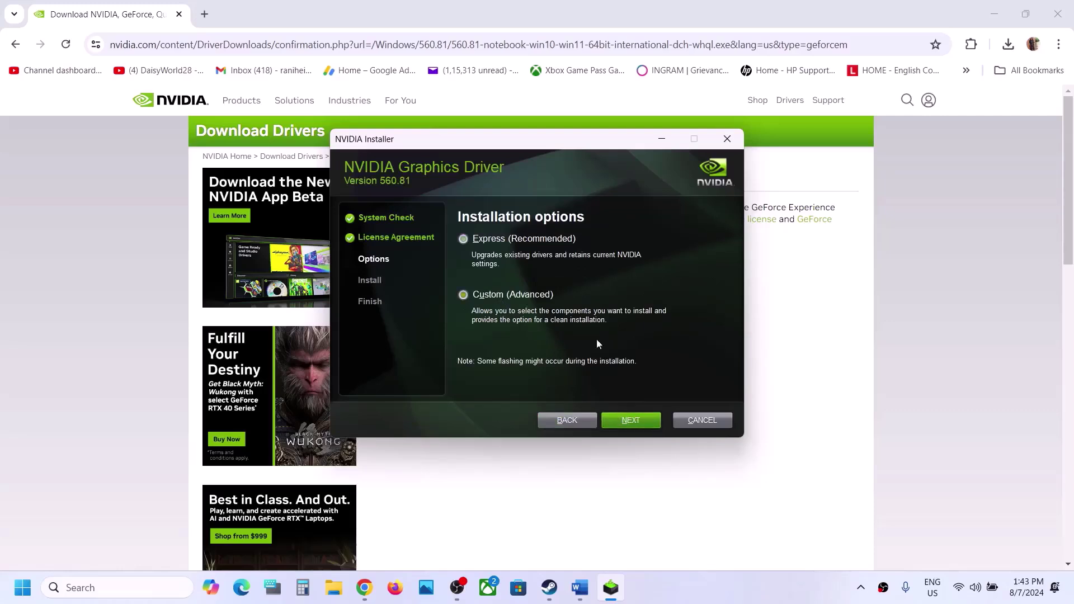
click(629, 420)
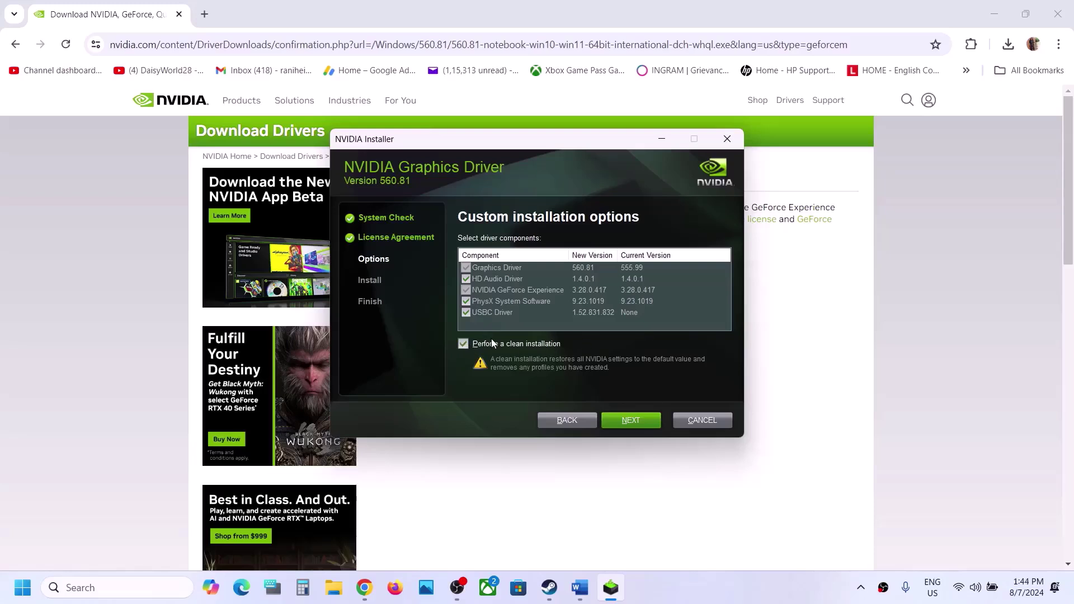
click(637, 423)
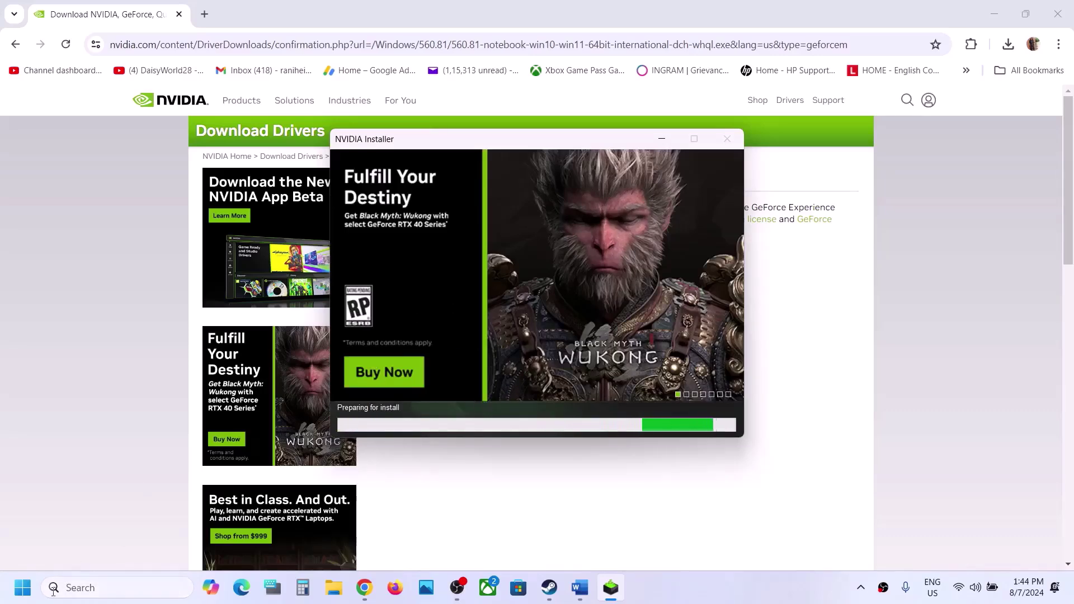
- Look up the computer's Restart option among the Windows power options without restarting
click(22, 588)
click(405, 540)
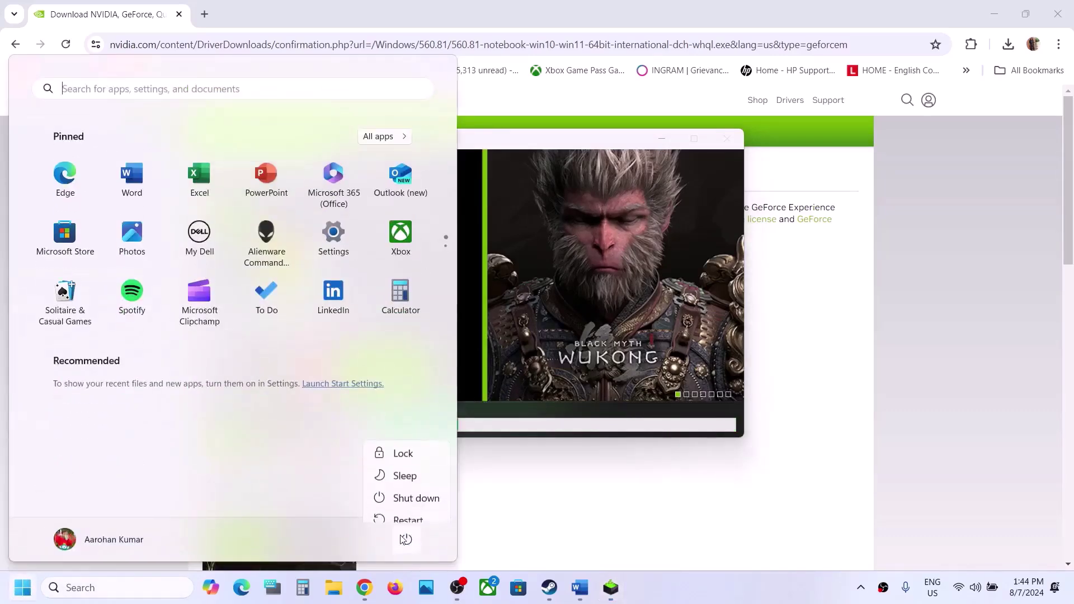
click(602, 477)
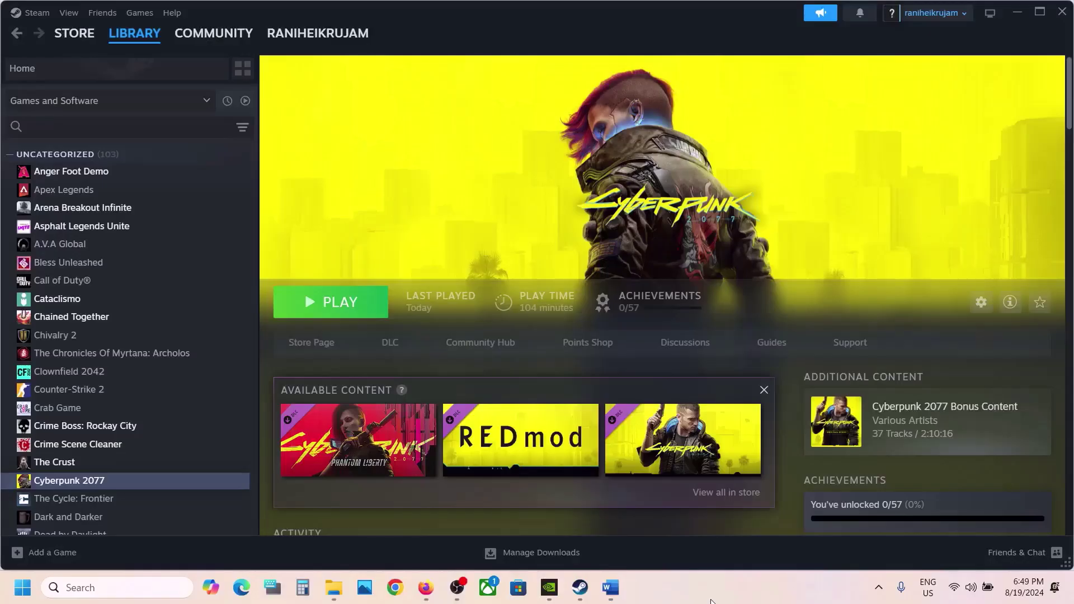
- Return to Word, read Step 13 on the dedicated graphics card, copy the word "graphics" and use it to find and open Windows Graphics settings
click(610, 589)
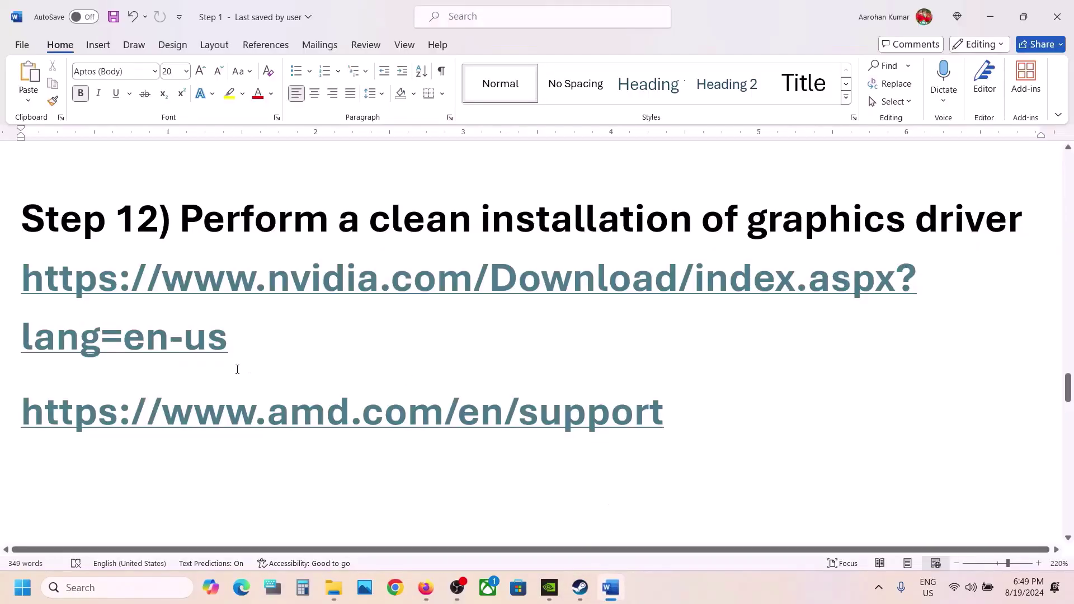
scroll(257, 234, down, 5)
scroll(295, 238, up, 2)
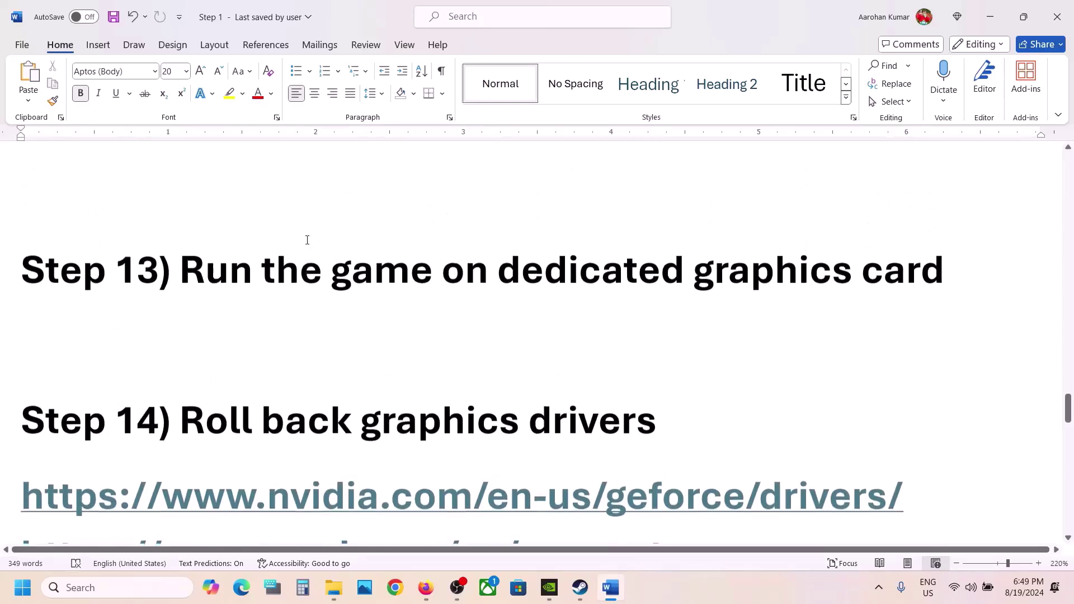
double_click(735, 283)
key(ctrl+c)
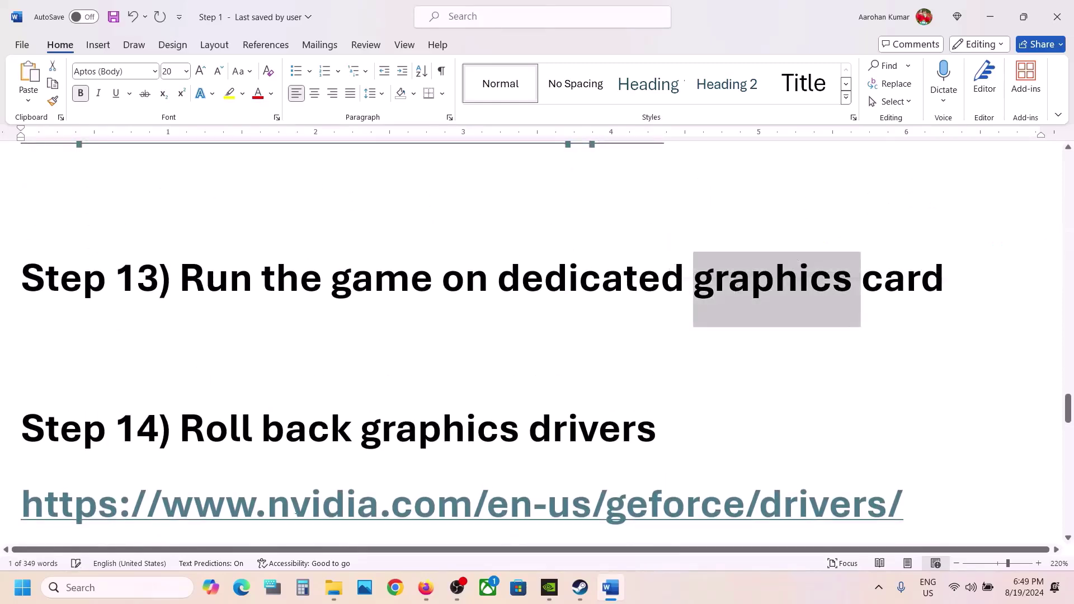
click(168, 597)
key(ctrl+v)
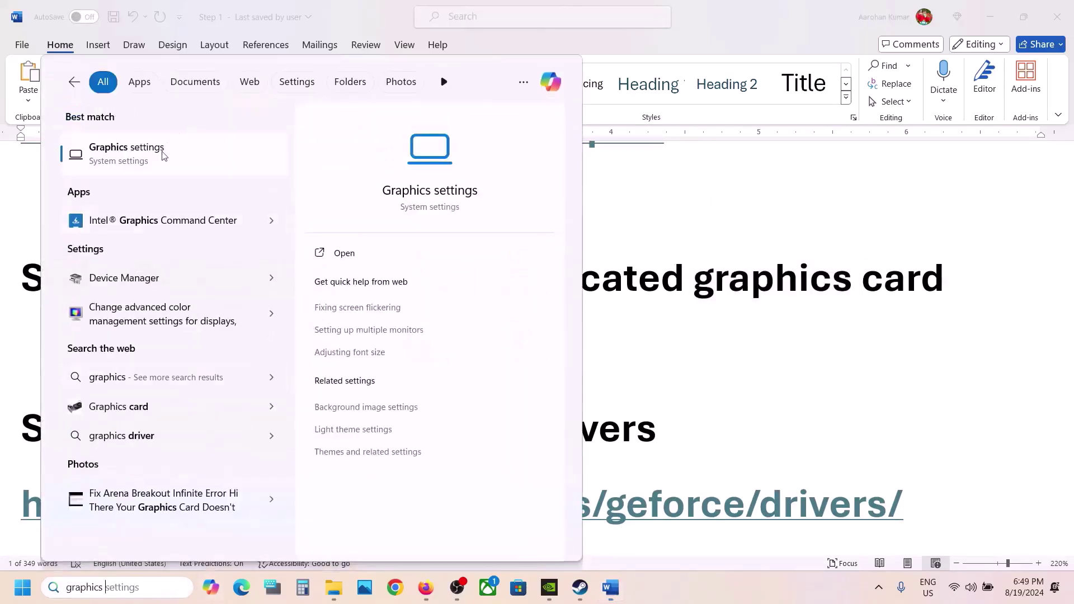
click(161, 161)
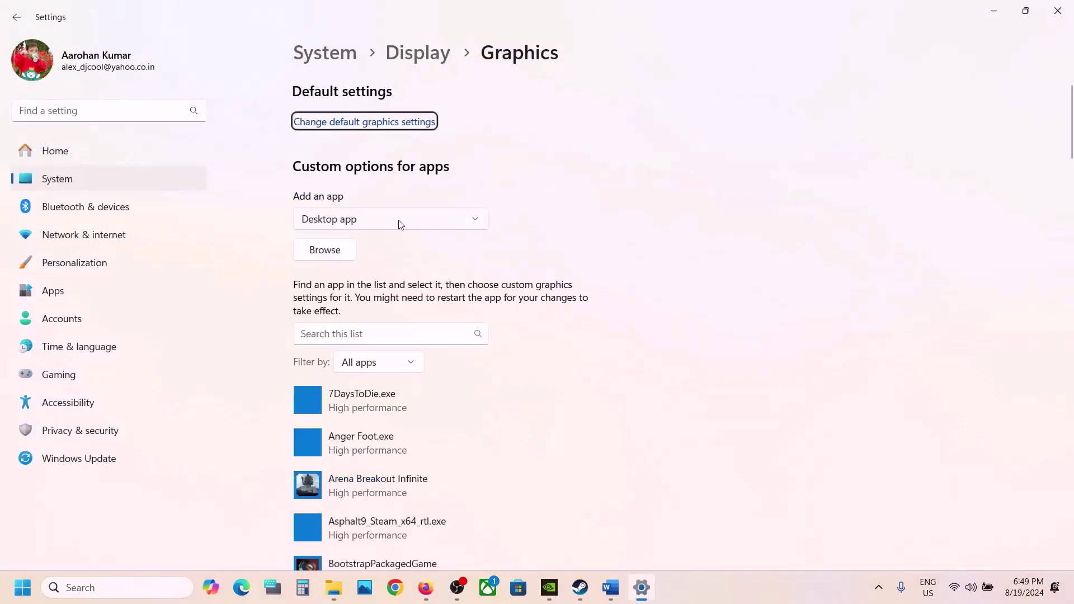
- Add the Cyberpunk2077 application from the game's bin\x64 folder under Steam's common folder to the custom graphics app list
click(339, 252)
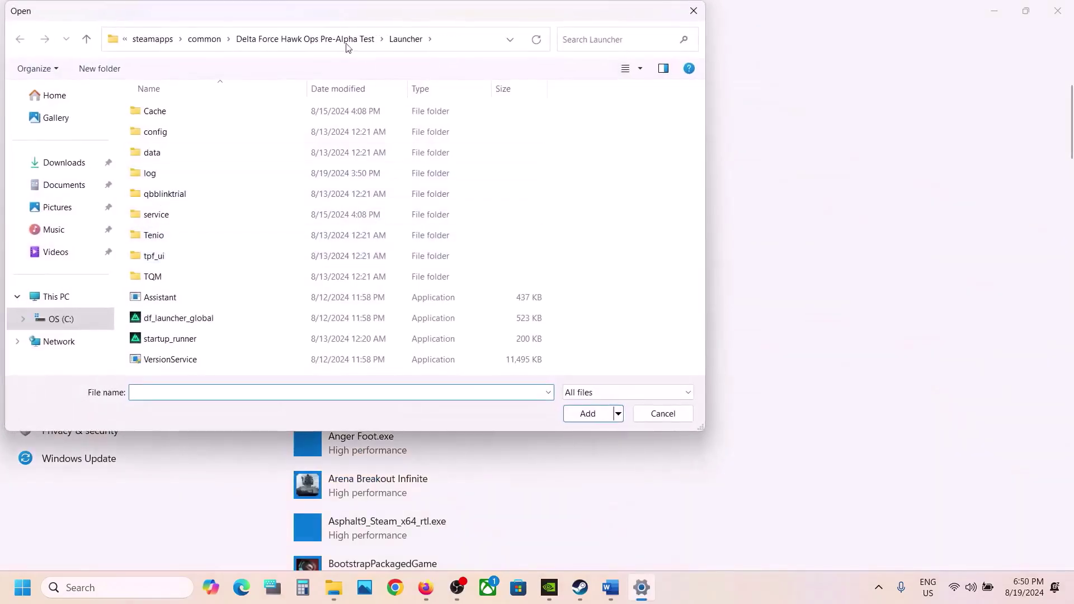
click(204, 48)
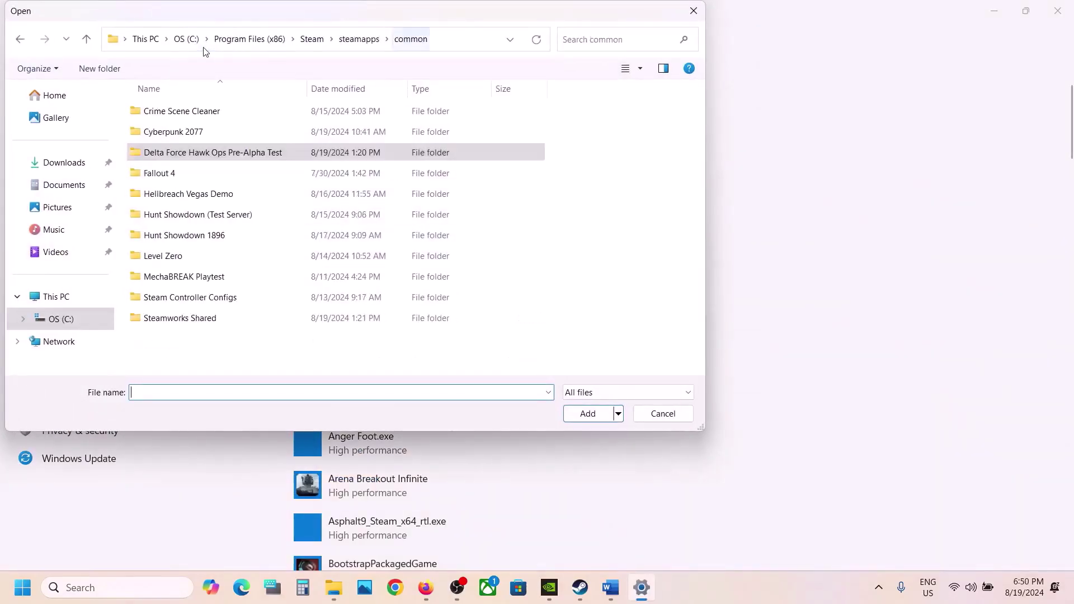
double_click(197, 130)
double_click(150, 133)
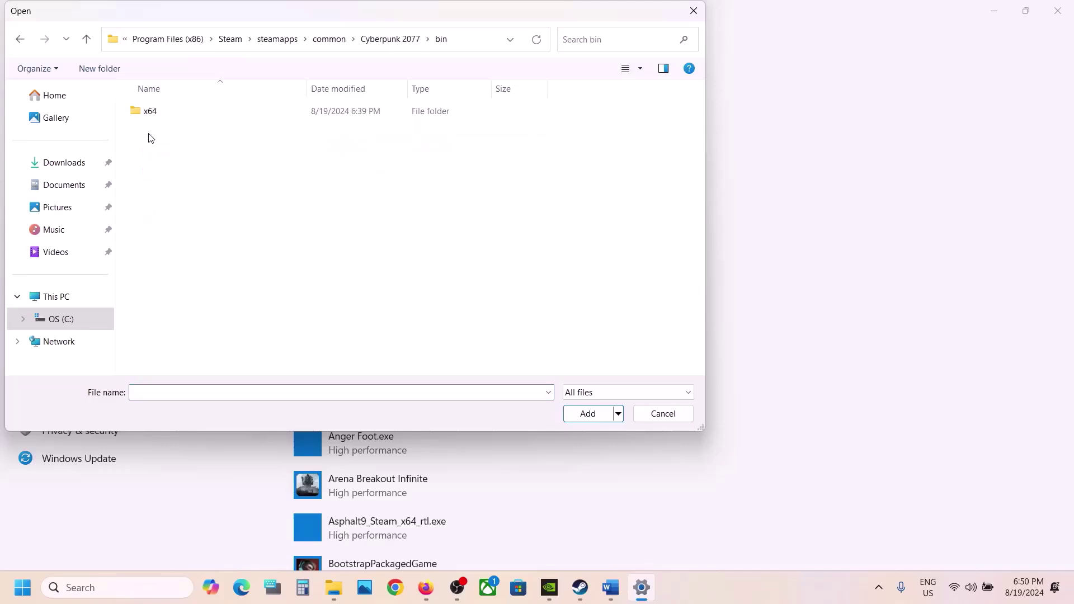
double_click(151, 112)
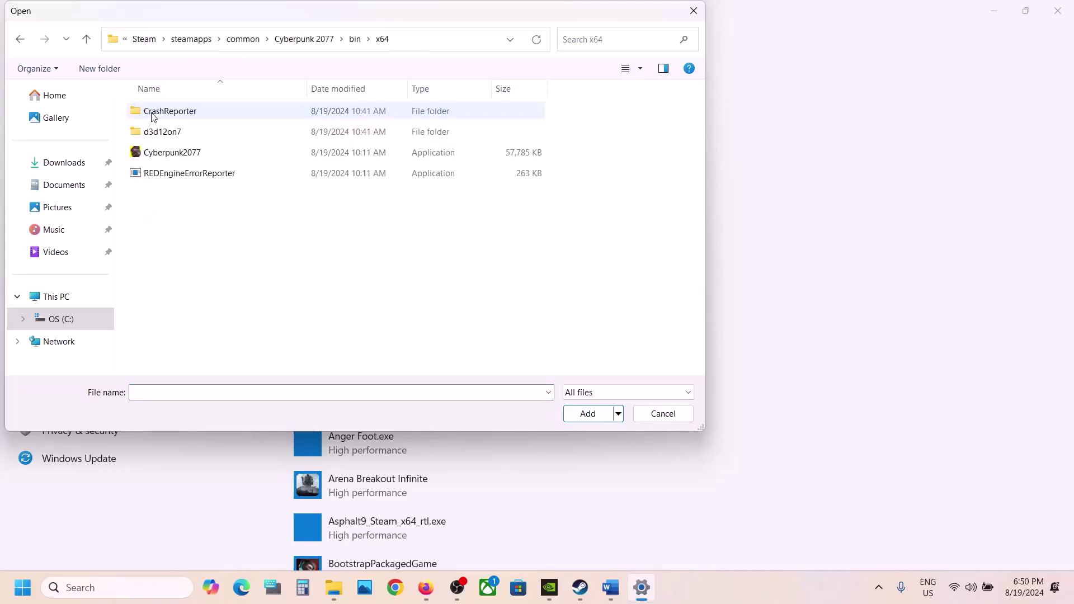
click(161, 159)
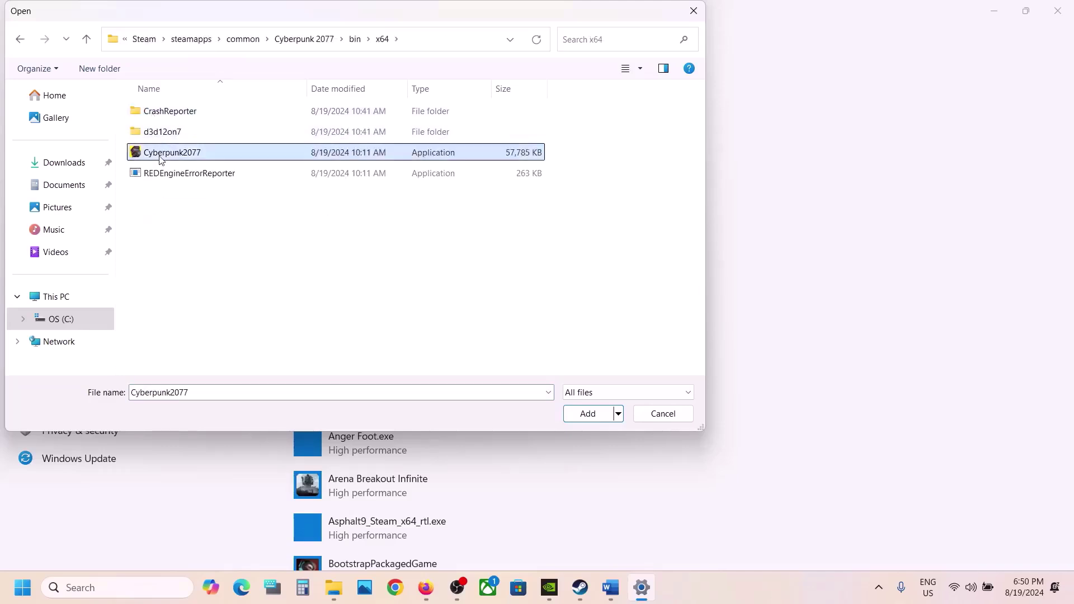
click(597, 413)
- Set Cyberpunk 2077's graphics preference to High performance, save it and close Settings
scroll(583, 418, down, 10)
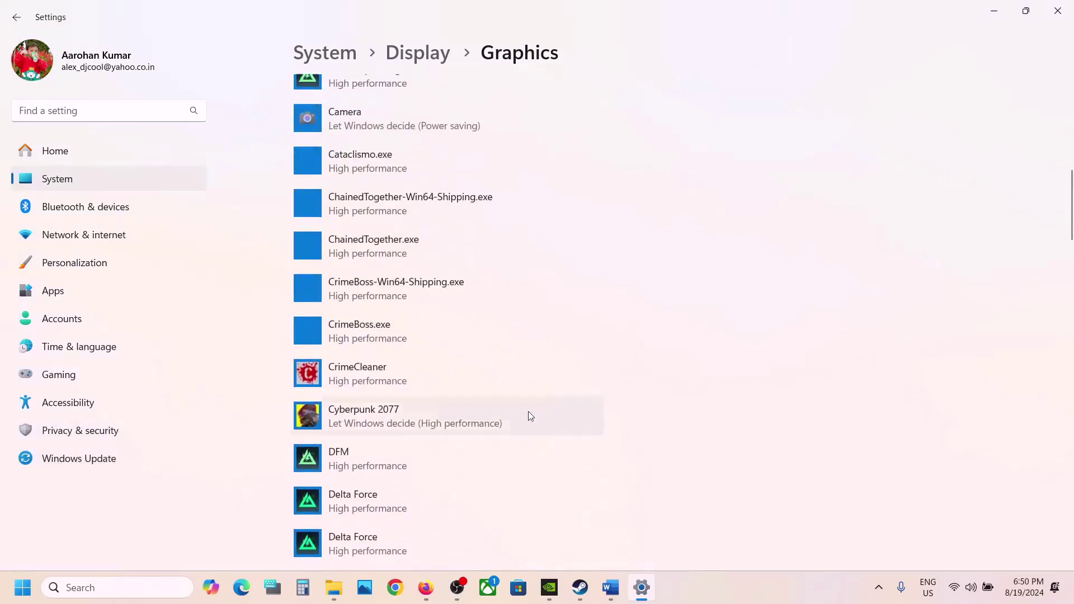
click(412, 418)
click(500, 313)
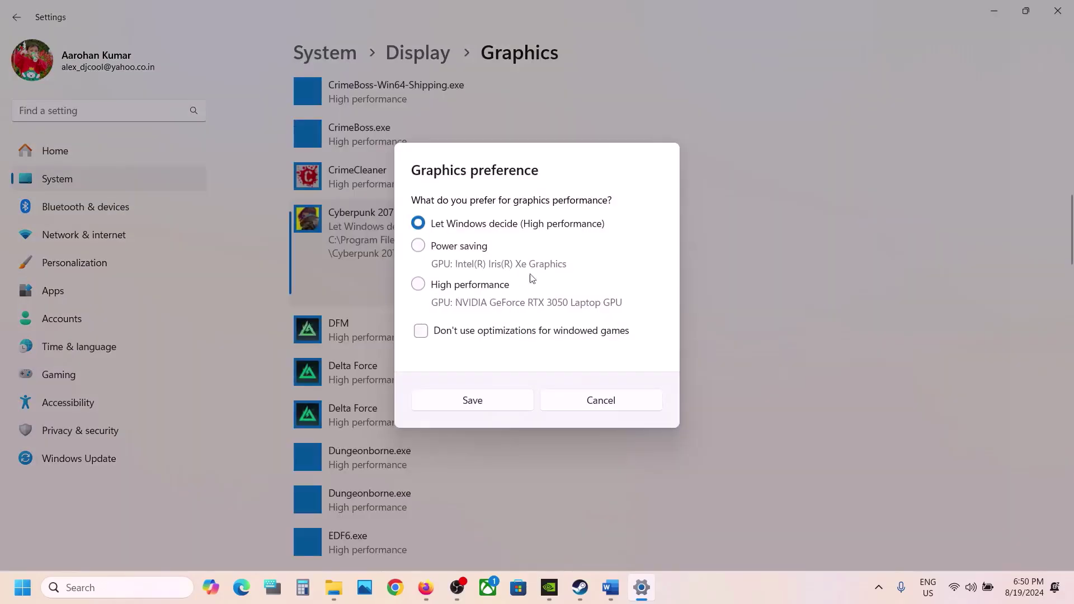
click(456, 283)
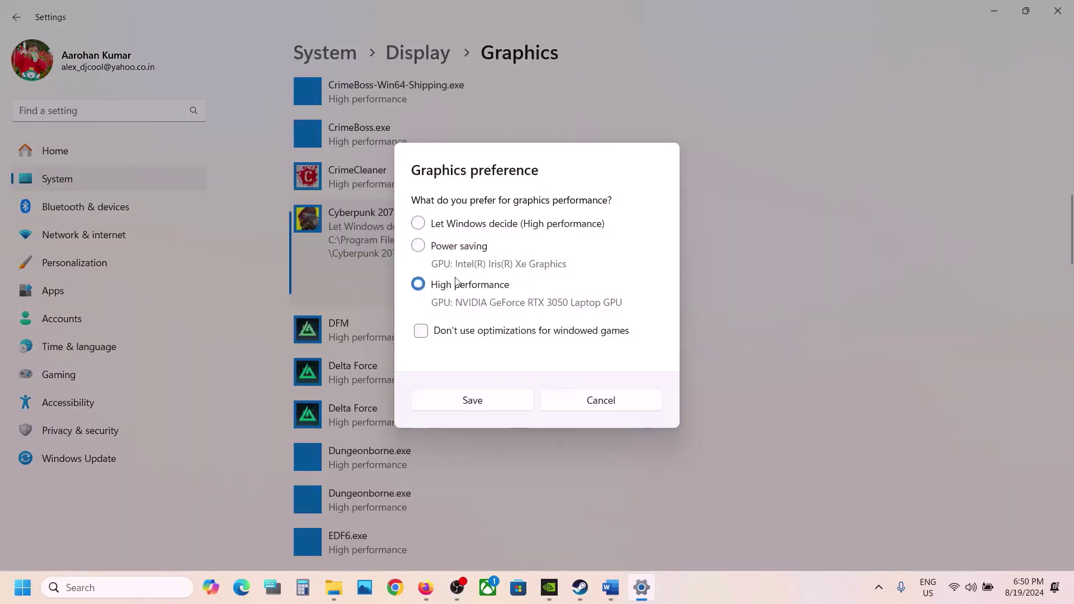
click(496, 402)
click(1058, 10)
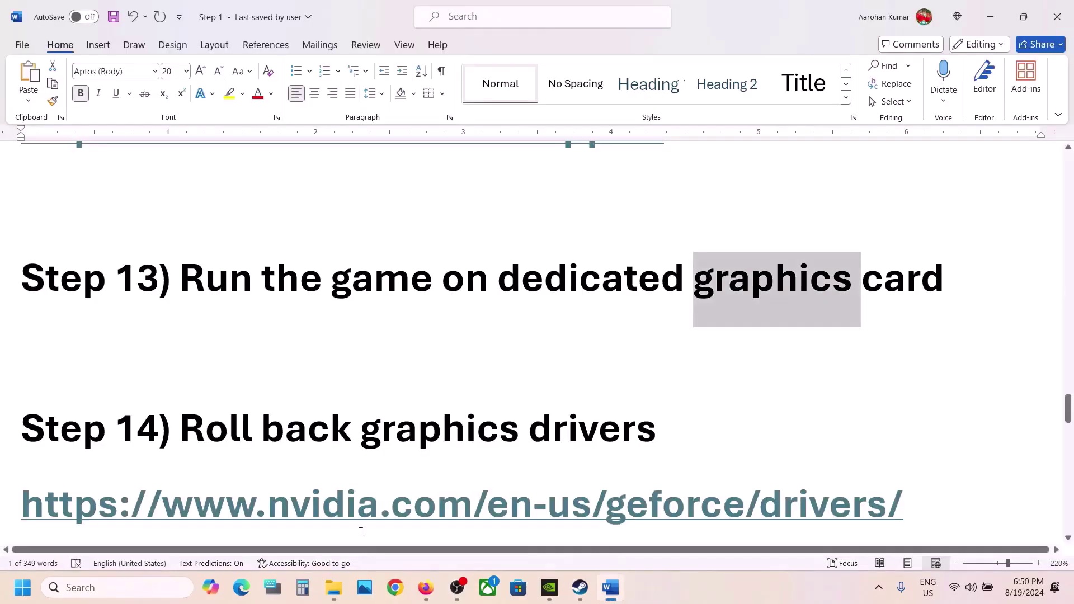
- Copy the NVIDIA GeForce drivers link under Step 14 of the Word document and open it in Chrome
scroll(361, 532, down, 3)
scroll(361, 532, down, 1)
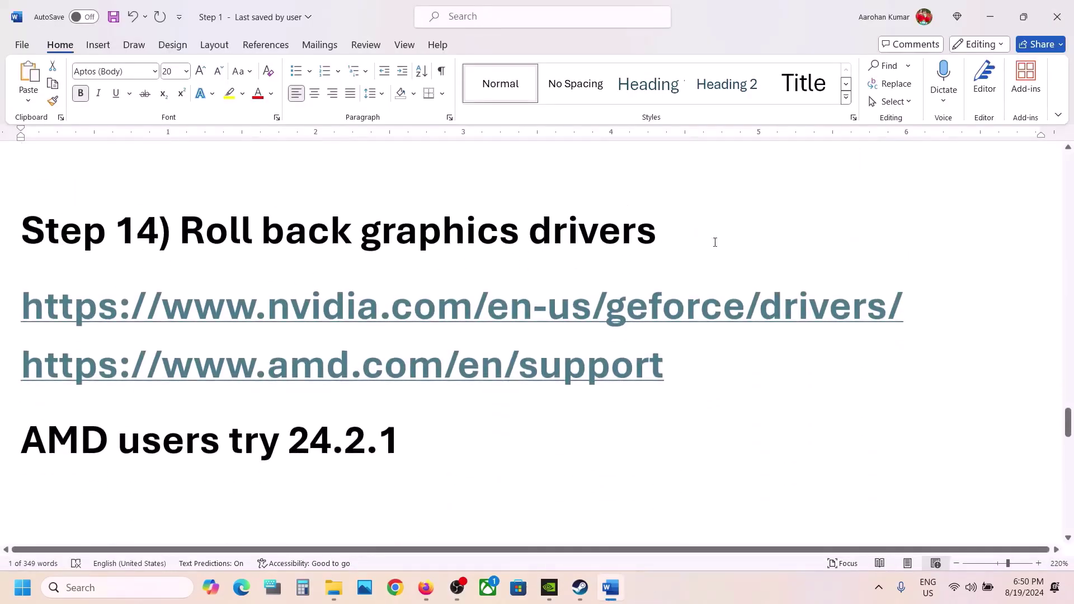
drag(907, 302, 7, 331)
key(ctrl+c)
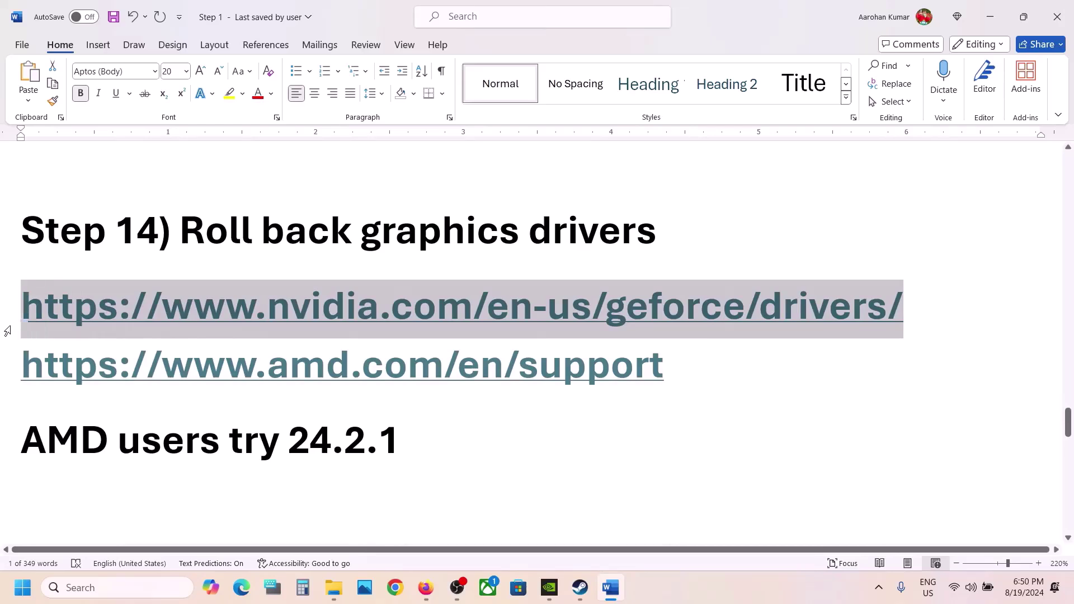
click(400, 597)
key(ctrl+v)
key(Return)
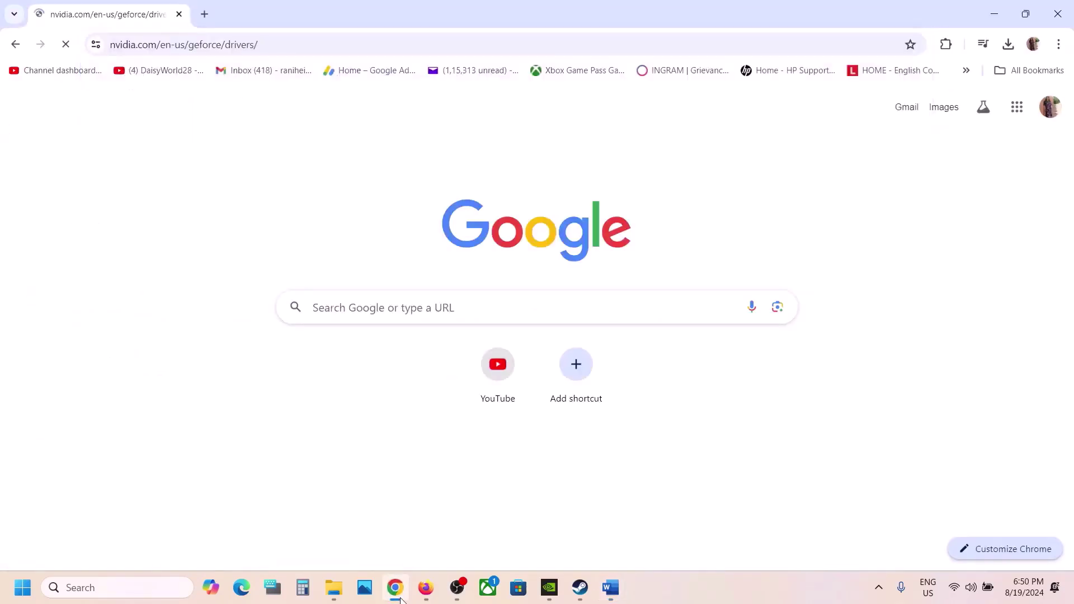
- Run the GeForce driver search with the preset system details and compare the Game Ready Driver versions for an older release
scroll(471, 462, down, 5)
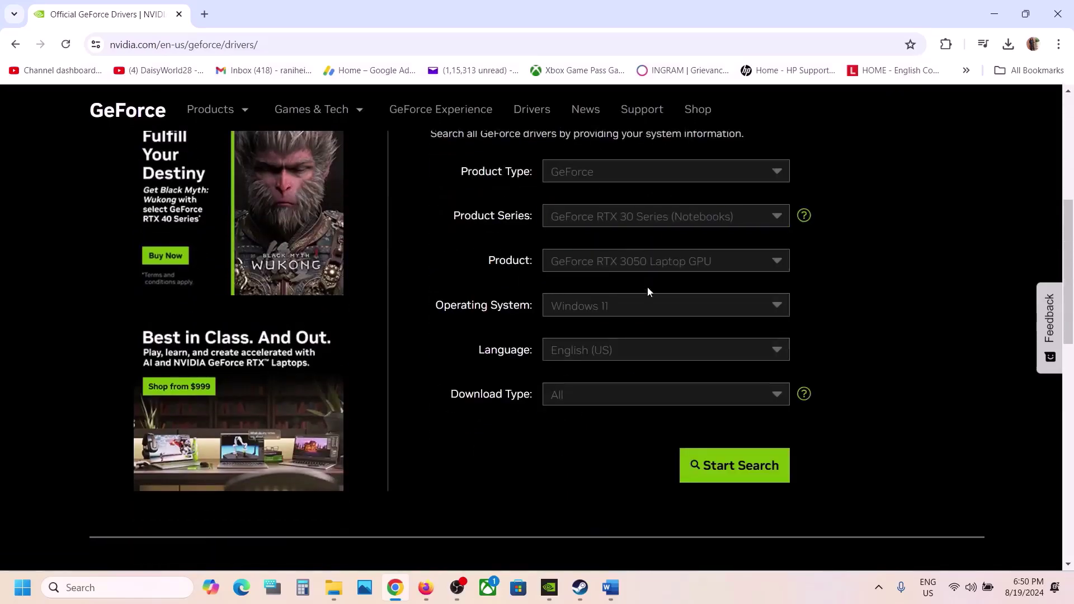
click(717, 471)
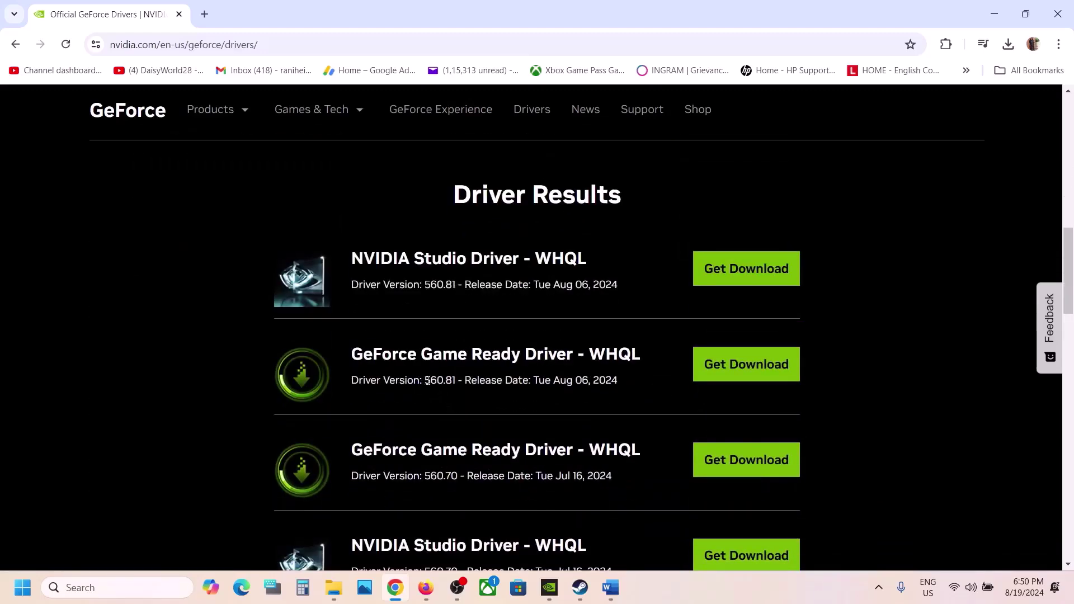
double_click(427, 380)
scroll(442, 381, down, 2)
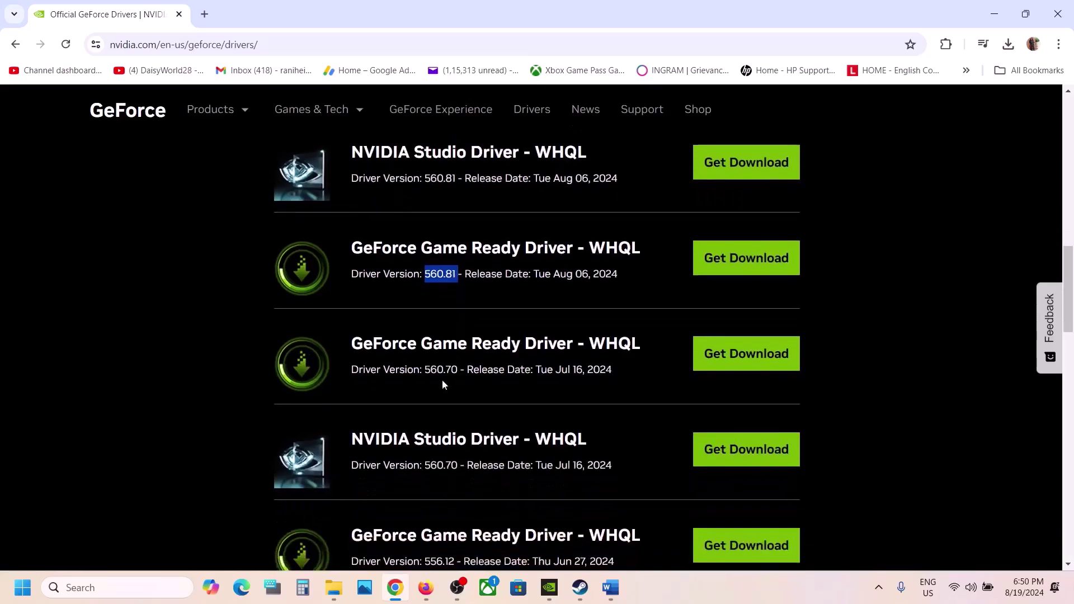
drag(427, 371, 466, 369)
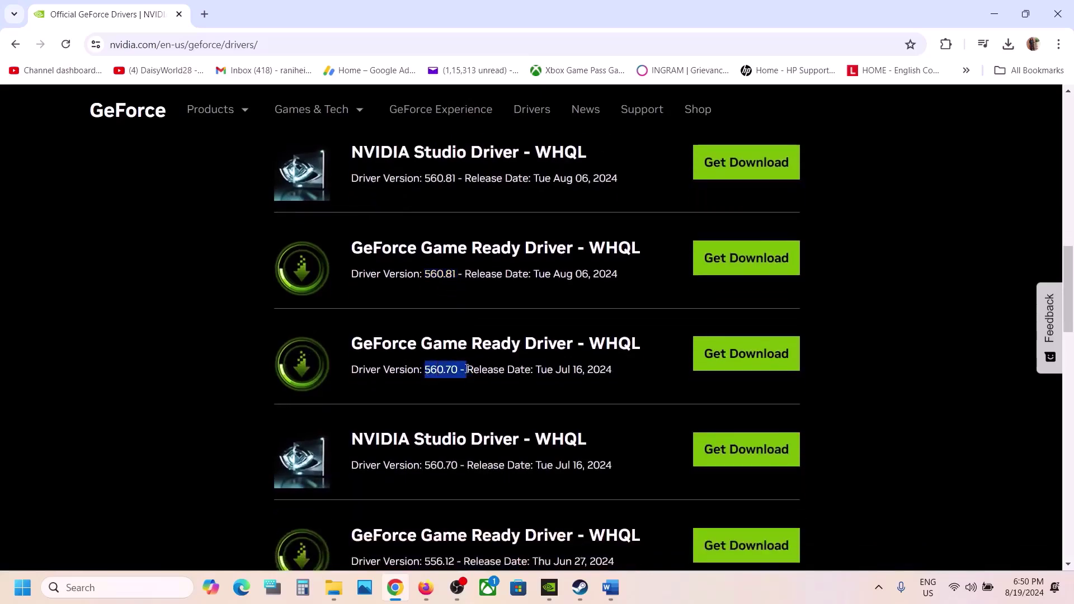
scroll(465, 367, down, 2)
double_click(427, 470)
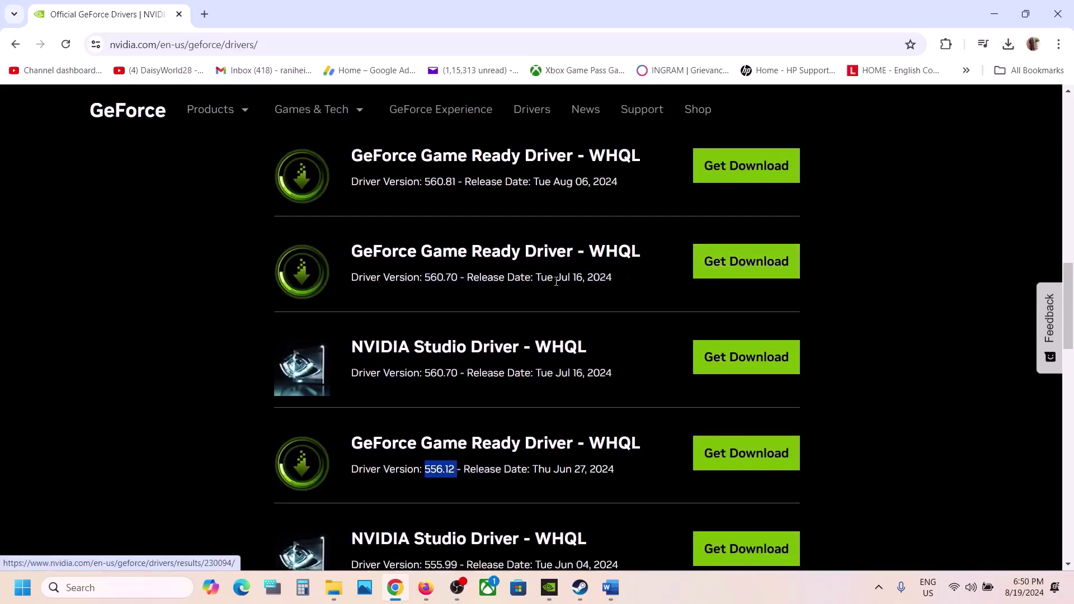
scroll(556, 283, up, 1)
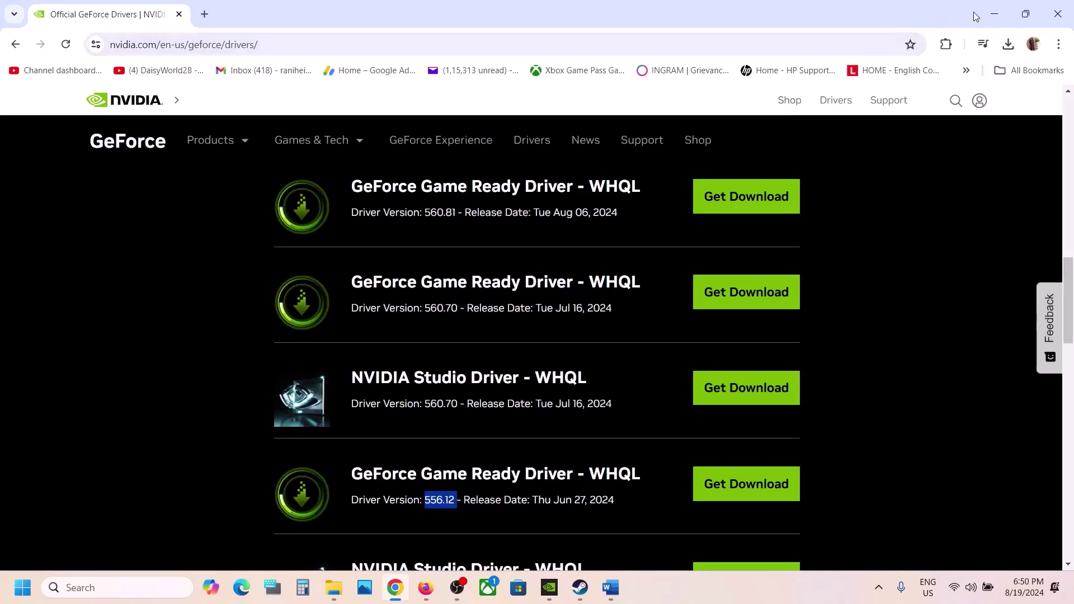
- Return to Word and highlight the AMD support link and the recommended AMD driver version 24.2.1 under Step 14
click(994, 14)
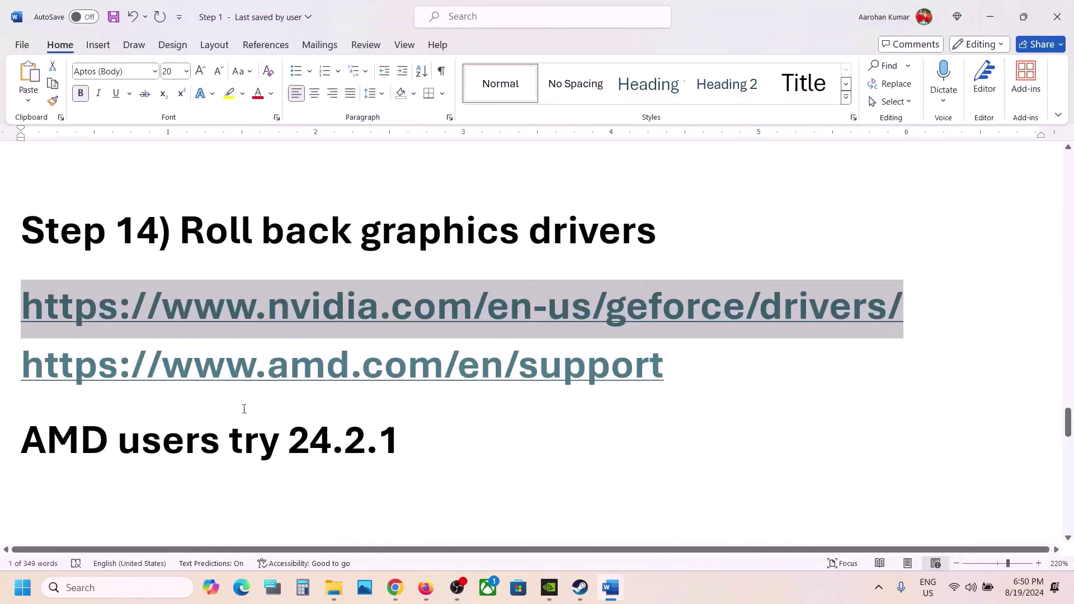
drag(190, 376, 587, 381)
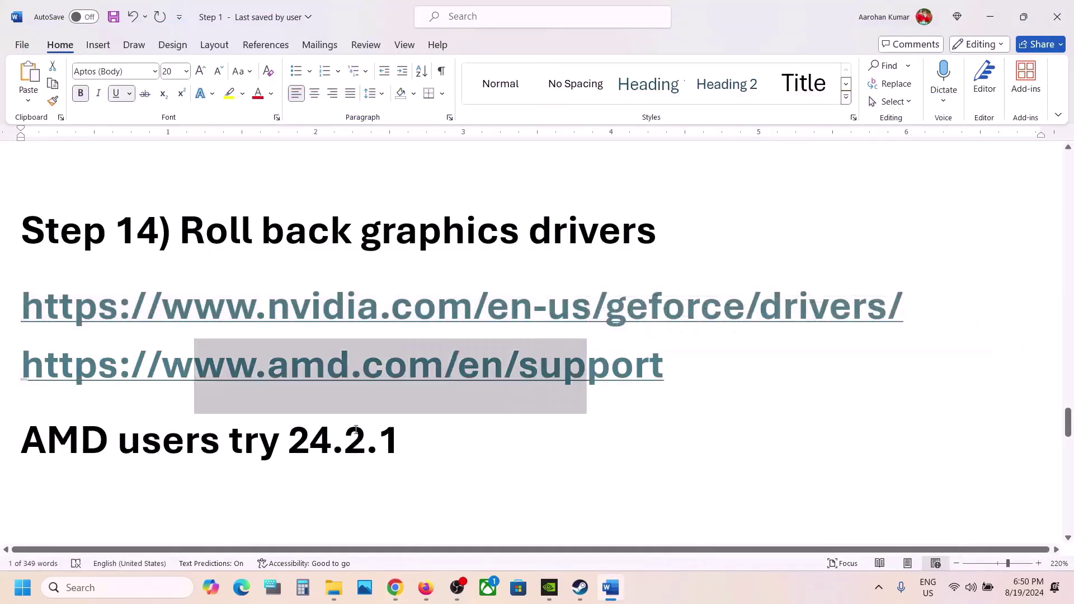
drag(287, 442, 405, 437)
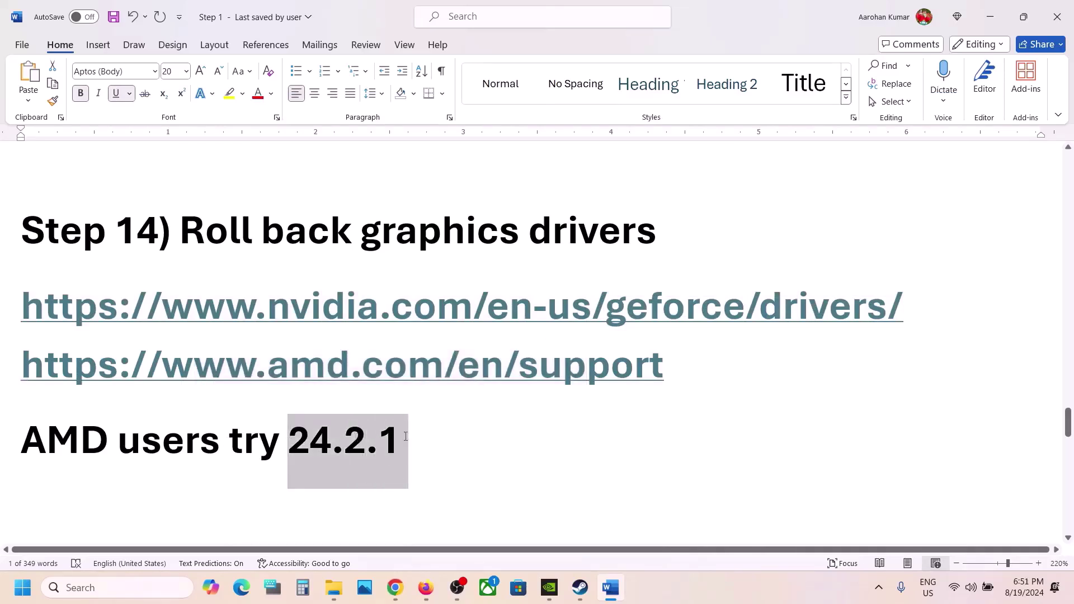